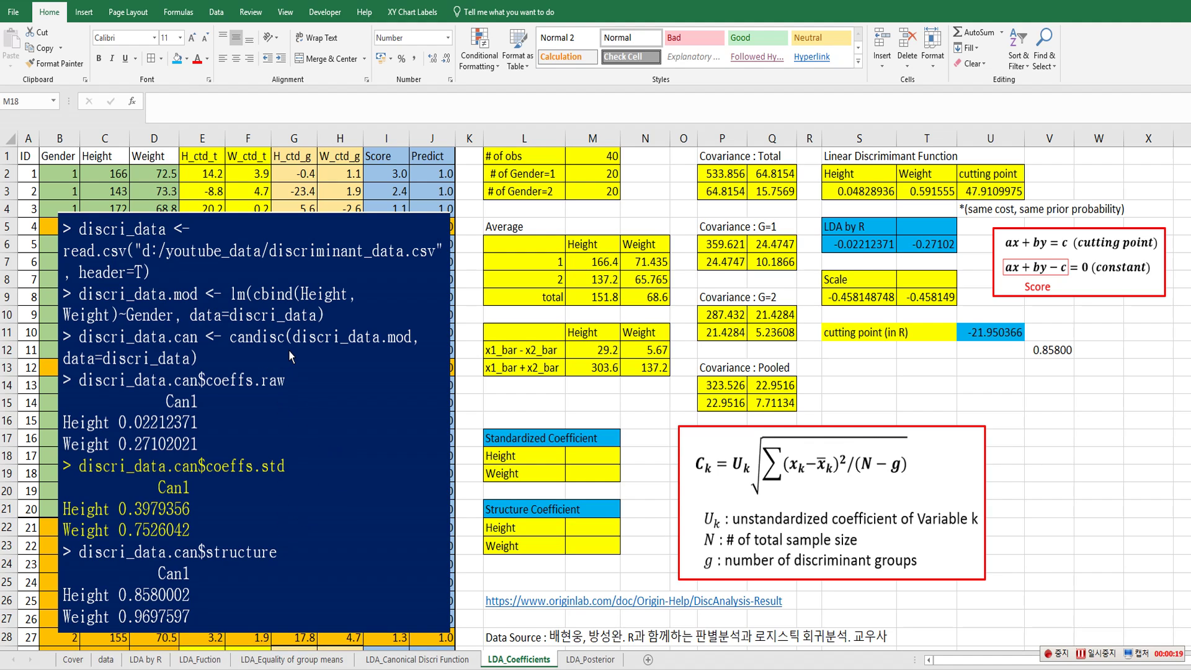
Build the Height standardized coefficient formula =S6*sqrt(sumsq(G2:G41)/38) in M18.
{"action": "key", "text": "alt+Tab"}
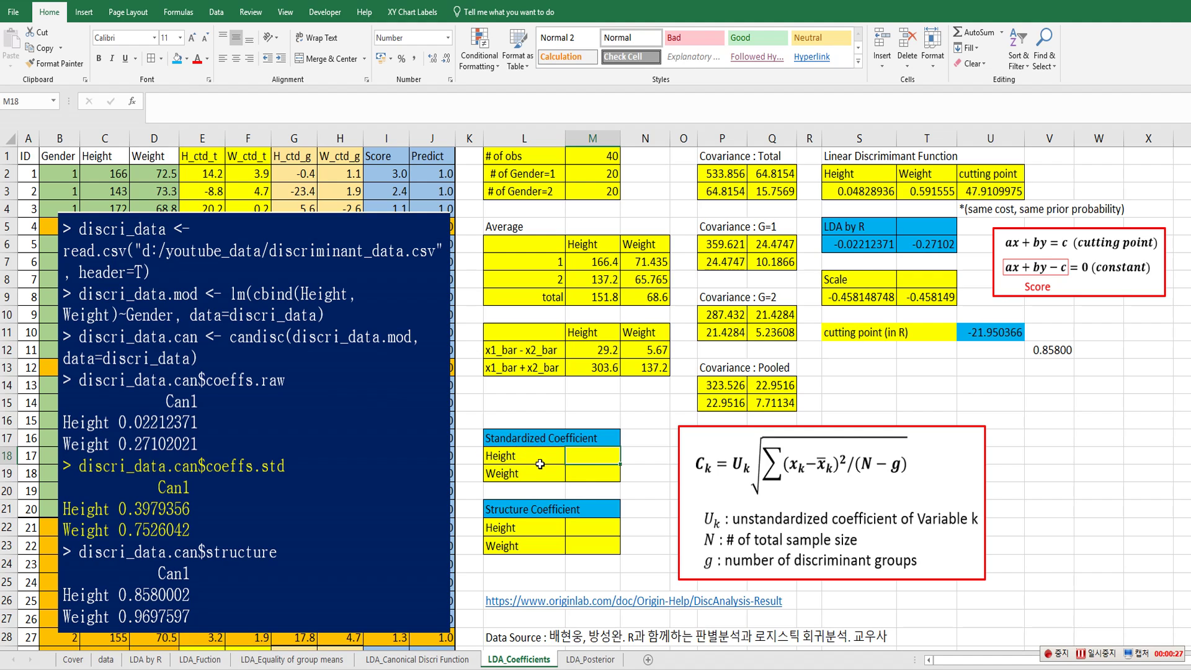
{"action": "type", "text": "="}
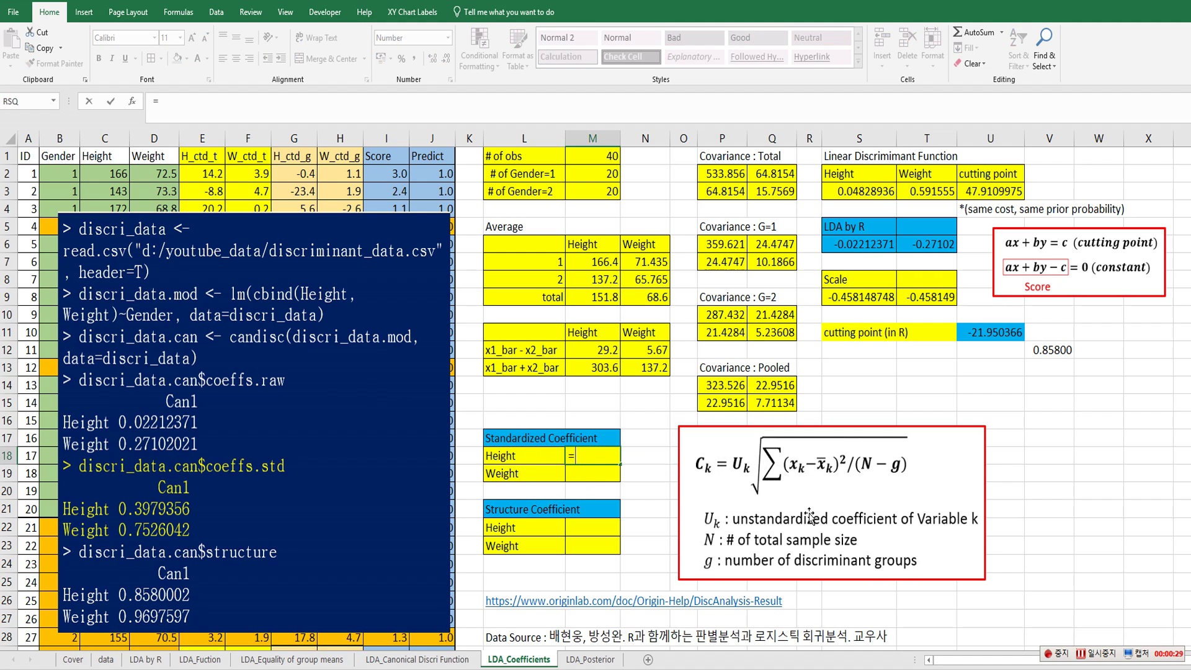
{"action": "left_click", "coordinate": [869, 242]}
{"action": "type", "text": "*sqrt("}
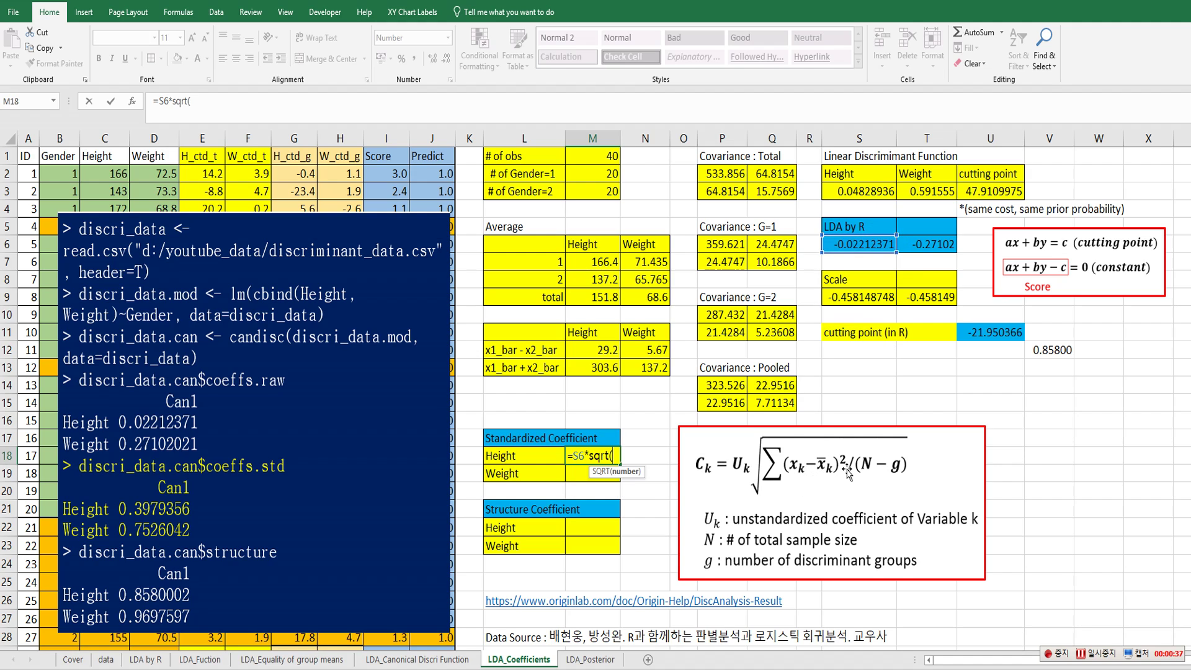
{"action": "type", "text": "sum"}
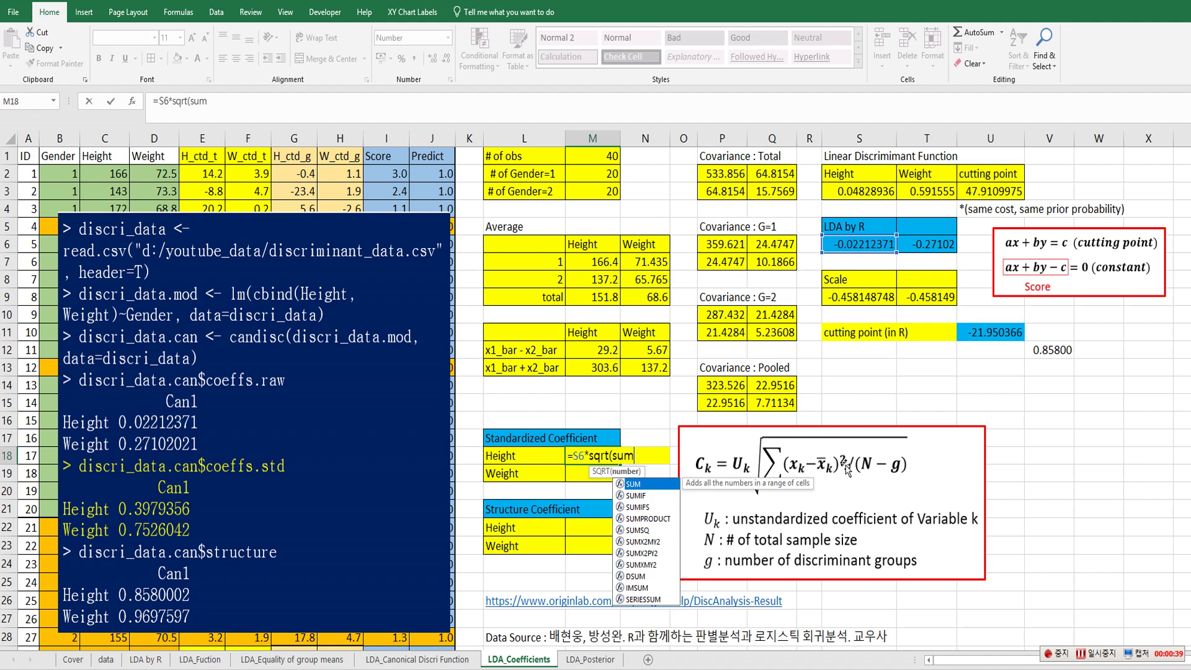
{"action": "type", "text": "sq("}
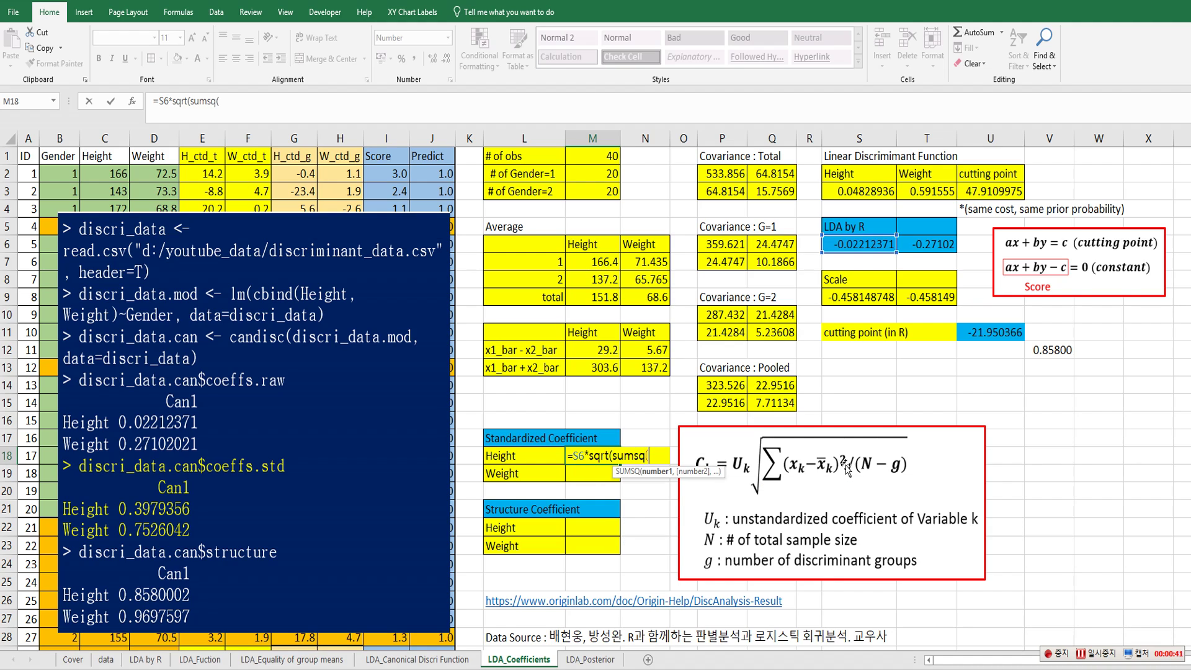
{"action": "left_click", "coordinate": [300, 175]}
{"action": "scroll", "coordinate": [322, 574], "scroll_direction": "down", "scroll_amount": 6}
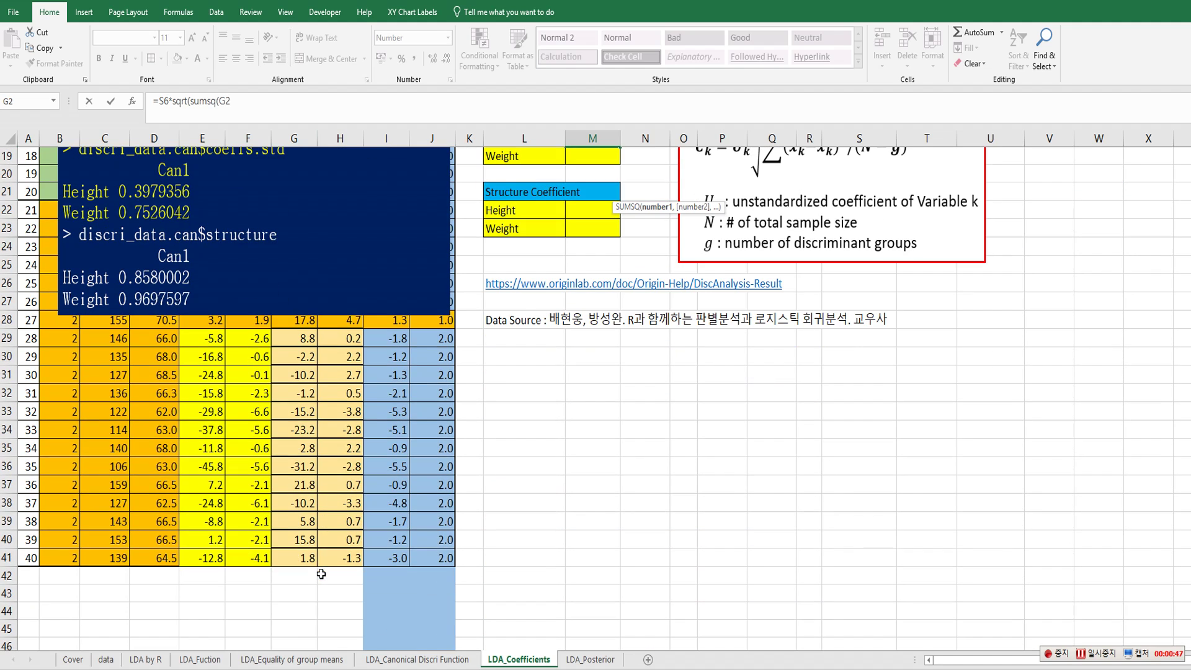
{"action": "left_click", "coordinate": [305, 555], "text": "shift"}
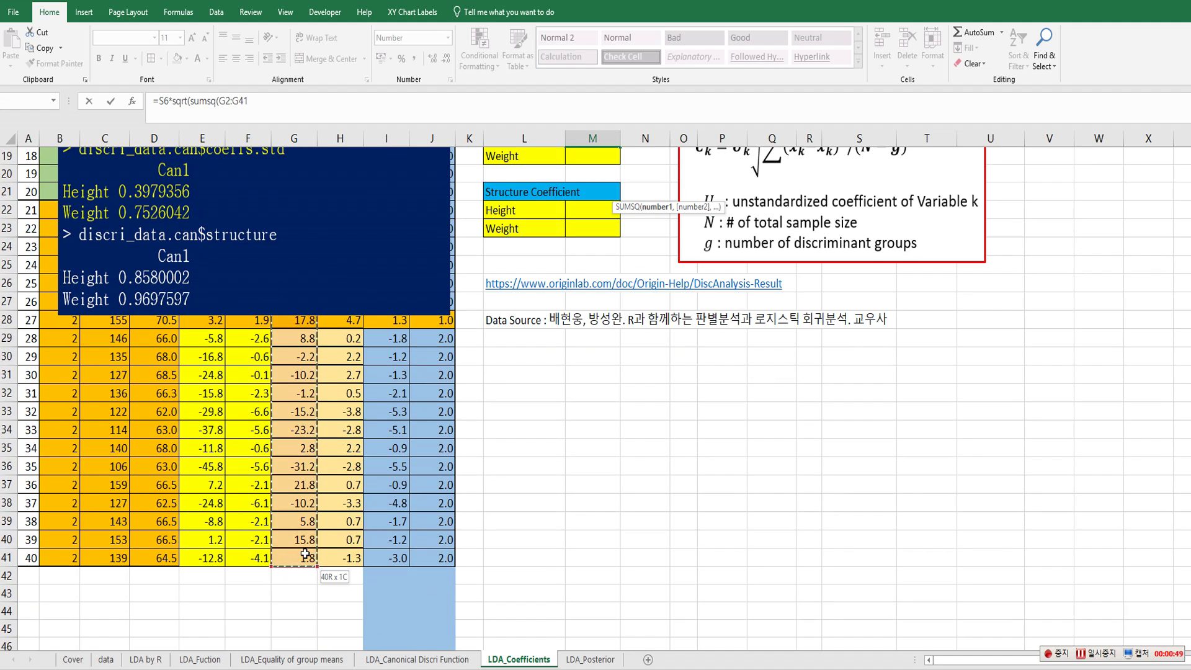
{"action": "type", "text": ")"}
{"action": "scroll", "coordinate": [518, 503], "scroll_direction": "up", "scroll_amount": 4}
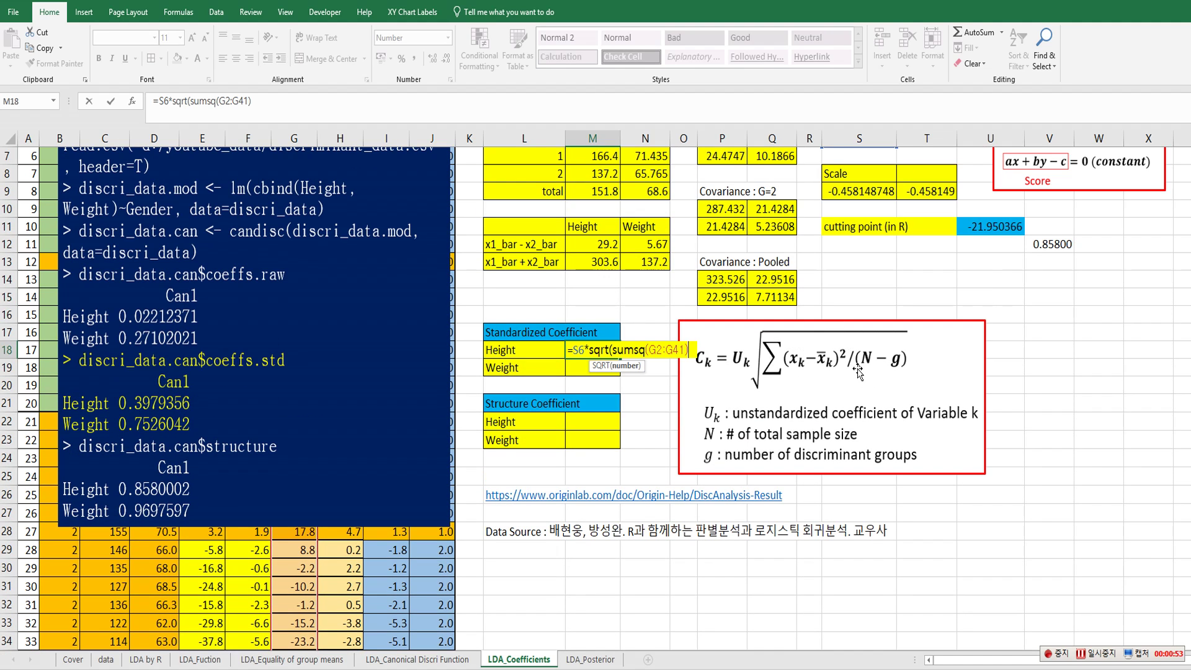
{"action": "type", "text": "/"}
Finish the Height formula, then enter =T6*sqrt(sumsq(H2:H41)/38) for Weight in M19.
{"action": "type", "text": "38)"}
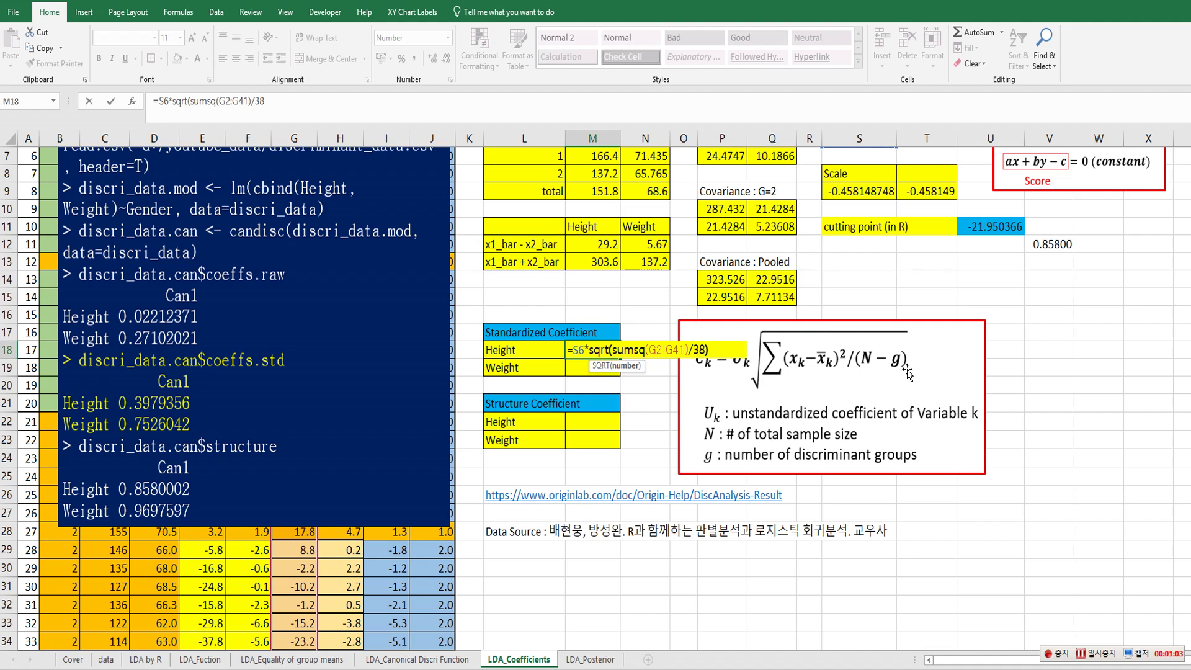
{"action": "key", "text": "Return"}
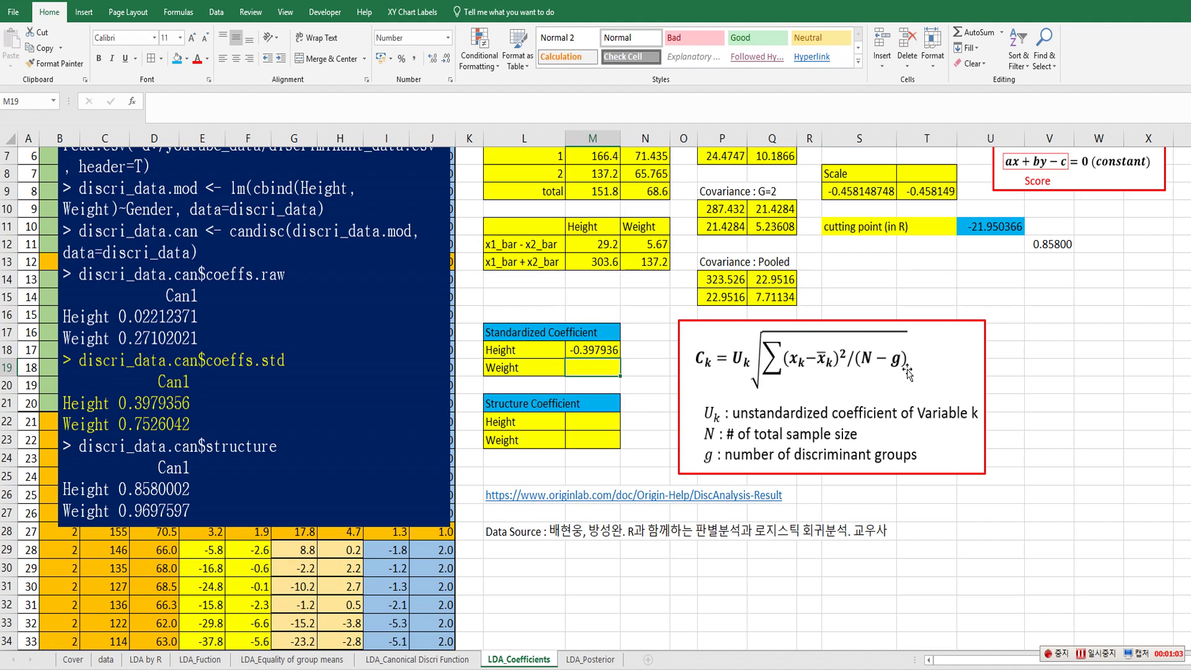
{"action": "type", "text": "="}
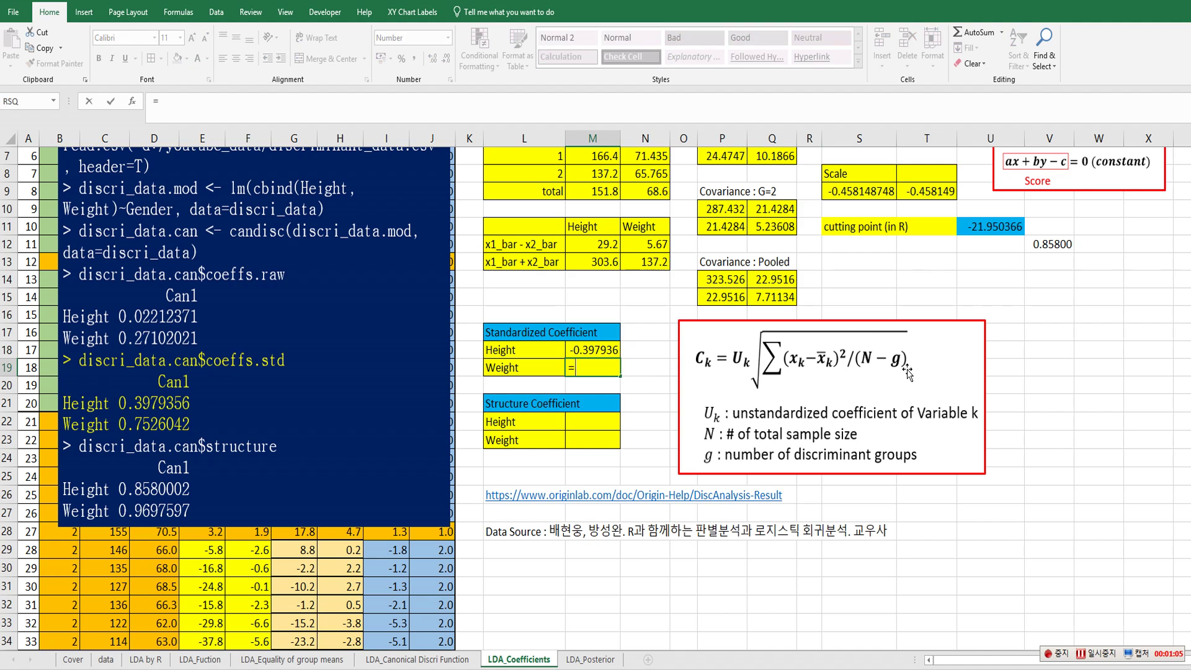
{"action": "scroll", "coordinate": [917, 376], "scroll_direction": "up", "scroll_amount": 2}
{"action": "left_click", "coordinate": [922, 245]}
{"action": "type", "text": "*sqrt("}
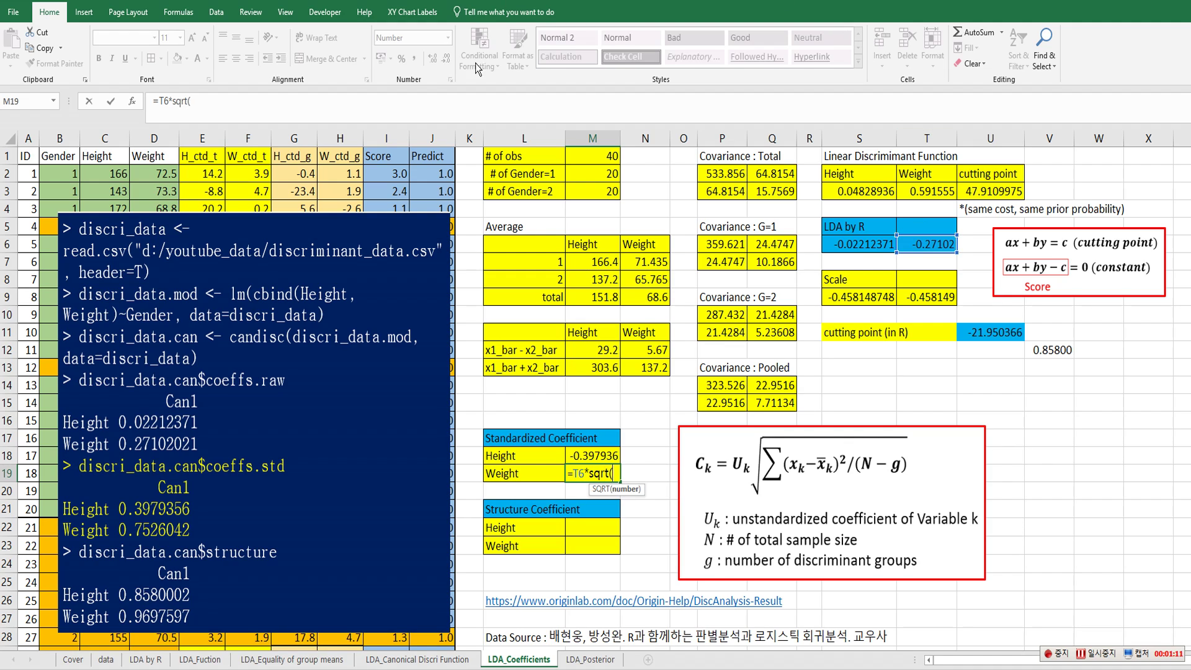
{"action": "type", "text": "sumsq("}
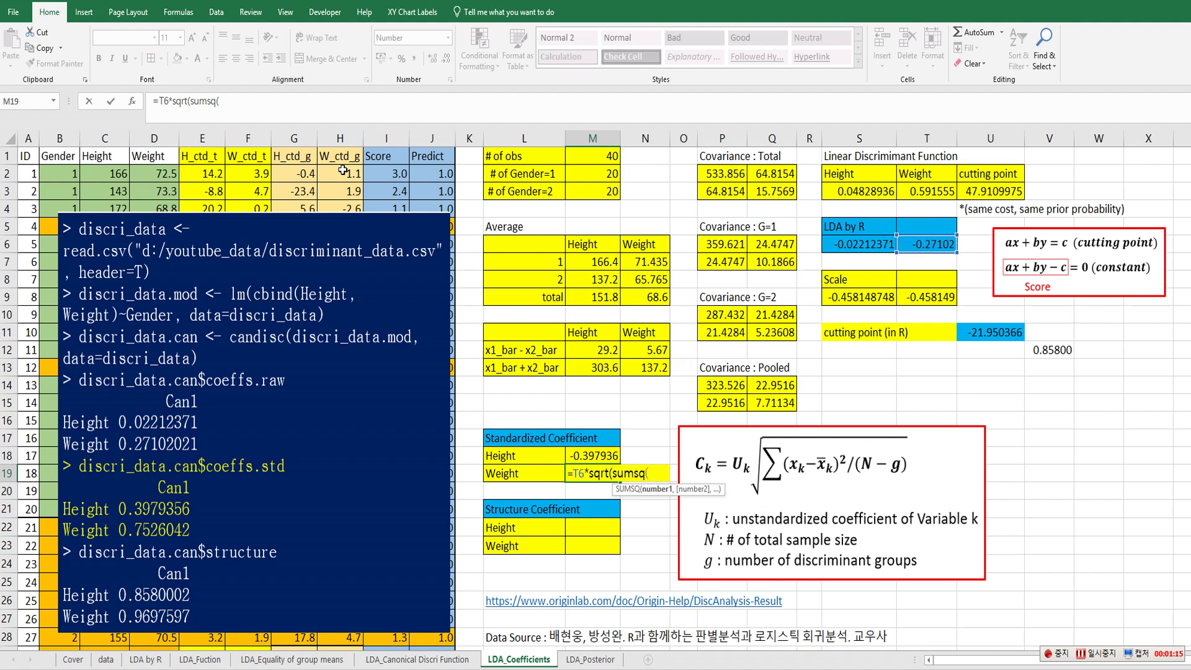
{"action": "left_click", "coordinate": [343, 173]}
{"action": "scroll", "coordinate": [346, 372], "scroll_direction": "down", "scroll_amount": 7}
{"action": "left_click_drag", "start_coordinate": [347, 448], "coordinate": [349, 502]}
{"action": "type", "text": ")/38"}
{"action": "key", "text": "Return"}
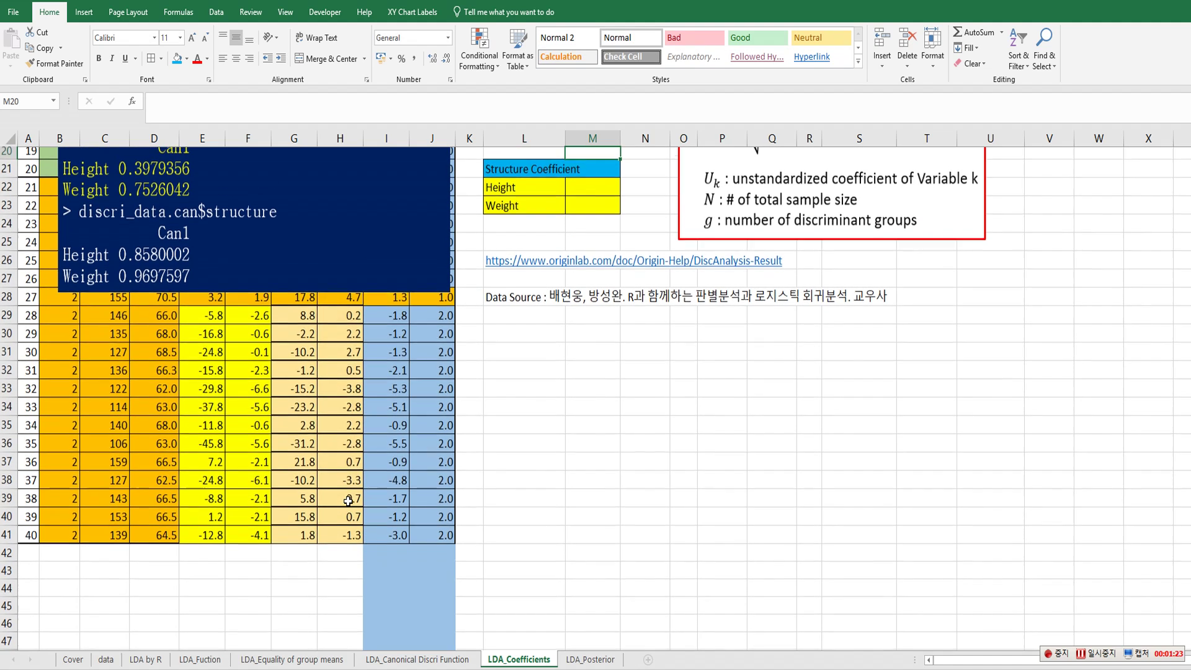
{"action": "key", "text": "Up"}
{"action": "key", "text": "Up"}
{"action": "key", "text": "Up"}
{"action": "key", "text": "Up"}
{"action": "key", "text": "Up"}
{"action": "key", "text": "Up"}
{"action": "key", "text": "Up"}
{"action": "key", "text": "Up"}
{"action": "key", "text": "Up"}
{"action": "key", "text": "Up"}
{"action": "key", "text": "Up"}
{"action": "key", "text": "Up"}
{"action": "key", "text": "Up"}
{"action": "key", "text": "Up"}
{"action": "key", "text": "Up"}
{"action": "key", "text": "Up"}
{"action": "key", "text": "Up"}
{"action": "key", "text": "Up"}
{"action": "key", "text": "Up"}
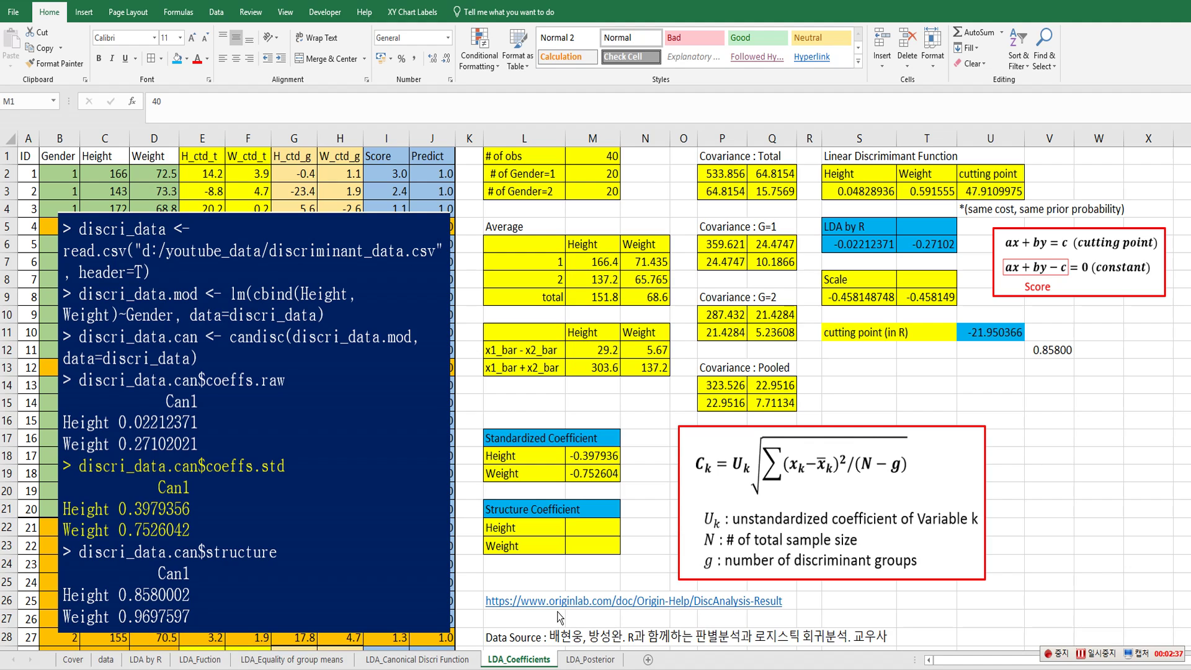
Enter the Height structure coefficient =CORREL(C2:C41,I2:I41) in M22, giving 0.858000.
{"action": "left_click", "coordinate": [605, 527]}
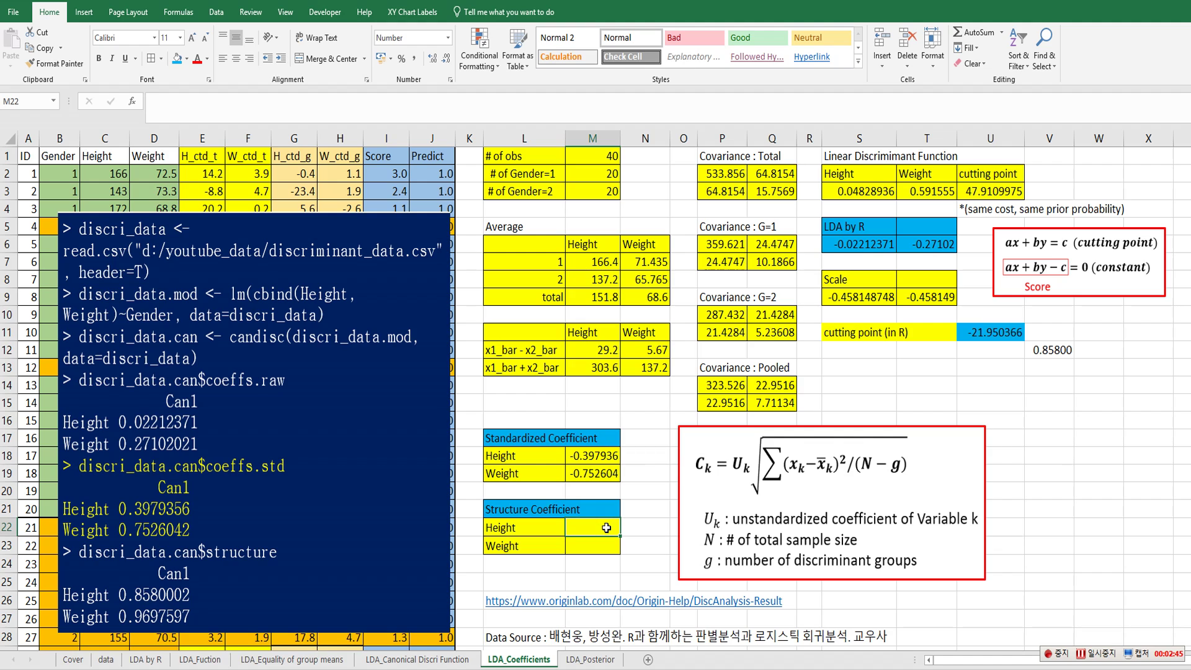
{"action": "type", "text": "=correl("}
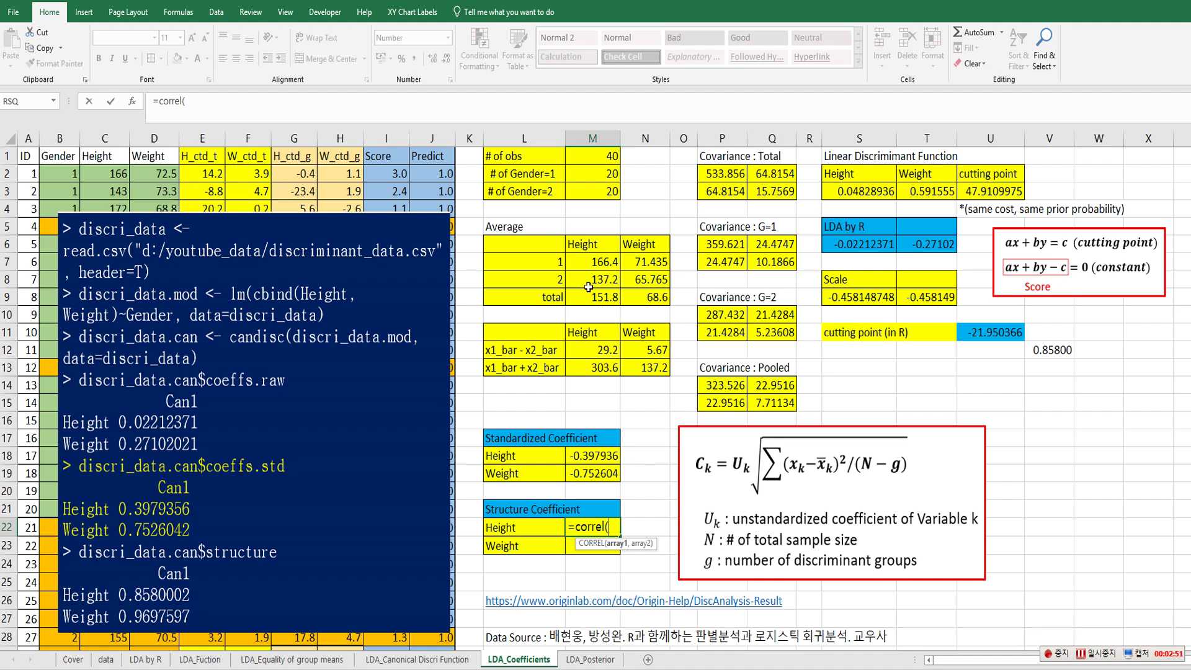
{"action": "left_click", "coordinate": [118, 174]}
{"action": "scroll", "coordinate": [109, 428], "scroll_direction": "down", "scroll_amount": 6}
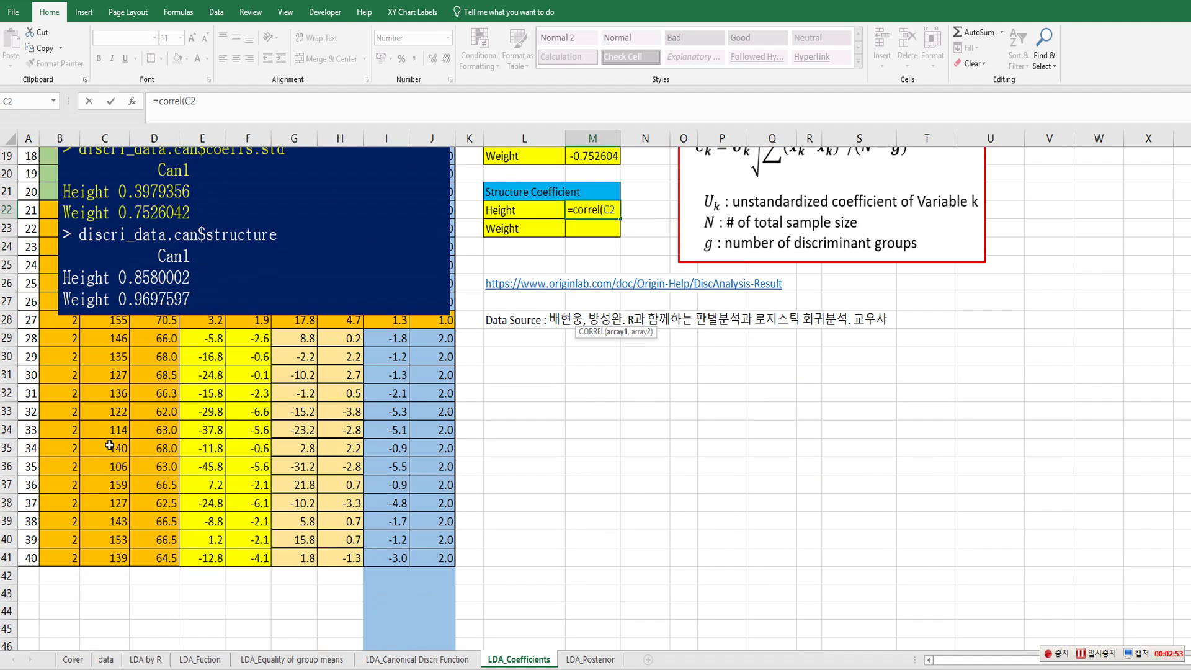
{"action": "left_click", "coordinate": [113, 554], "text": "shift"}
{"action": "type", "text": ","}
{"action": "left_click", "coordinate": [397, 559]}
{"action": "scroll", "coordinate": [412, 530], "scroll_direction": "up", "scroll_amount": 6}
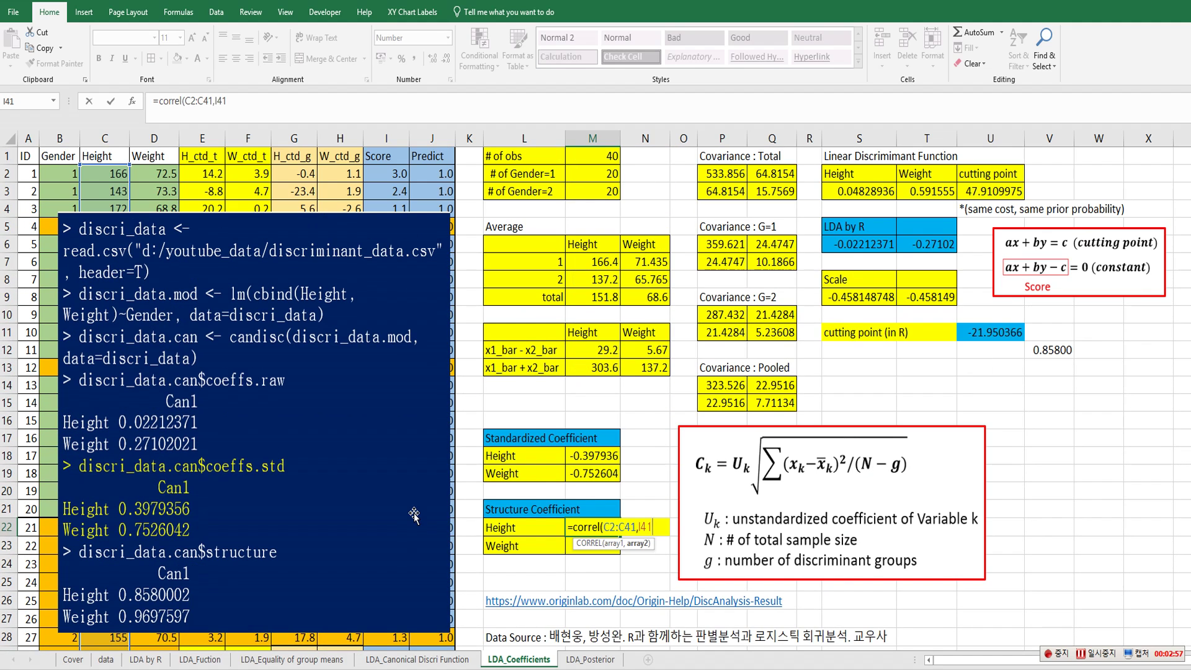
{"action": "left_click", "coordinate": [395, 170], "text": "shift"}
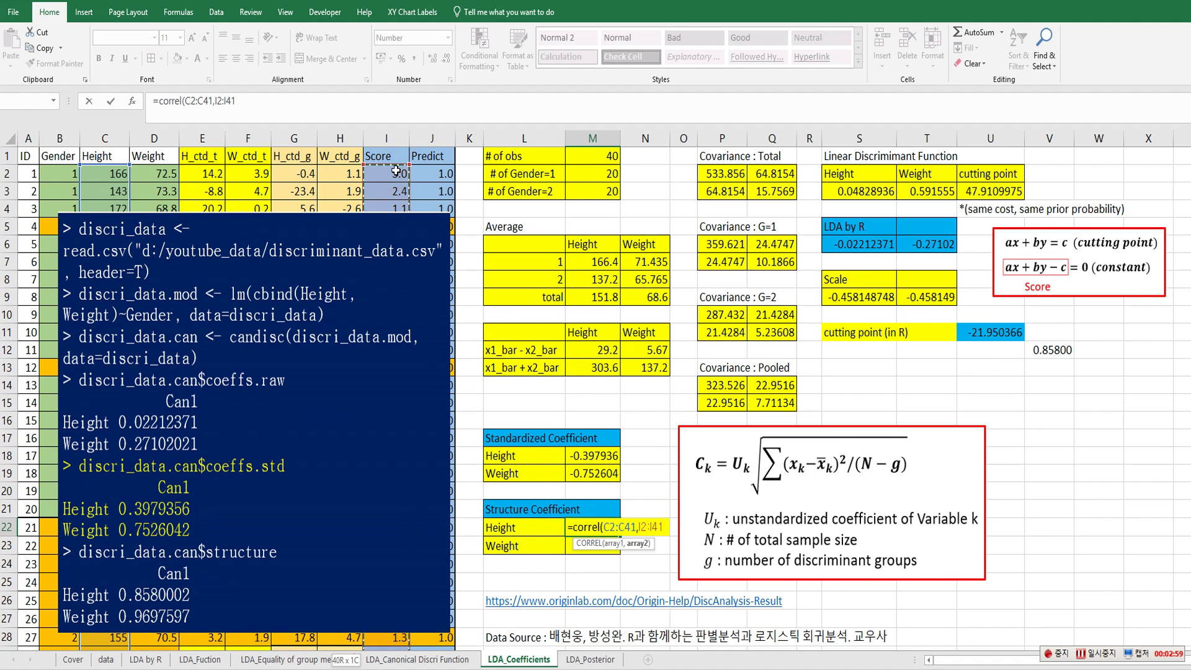
{"action": "key", "text": "Return"}
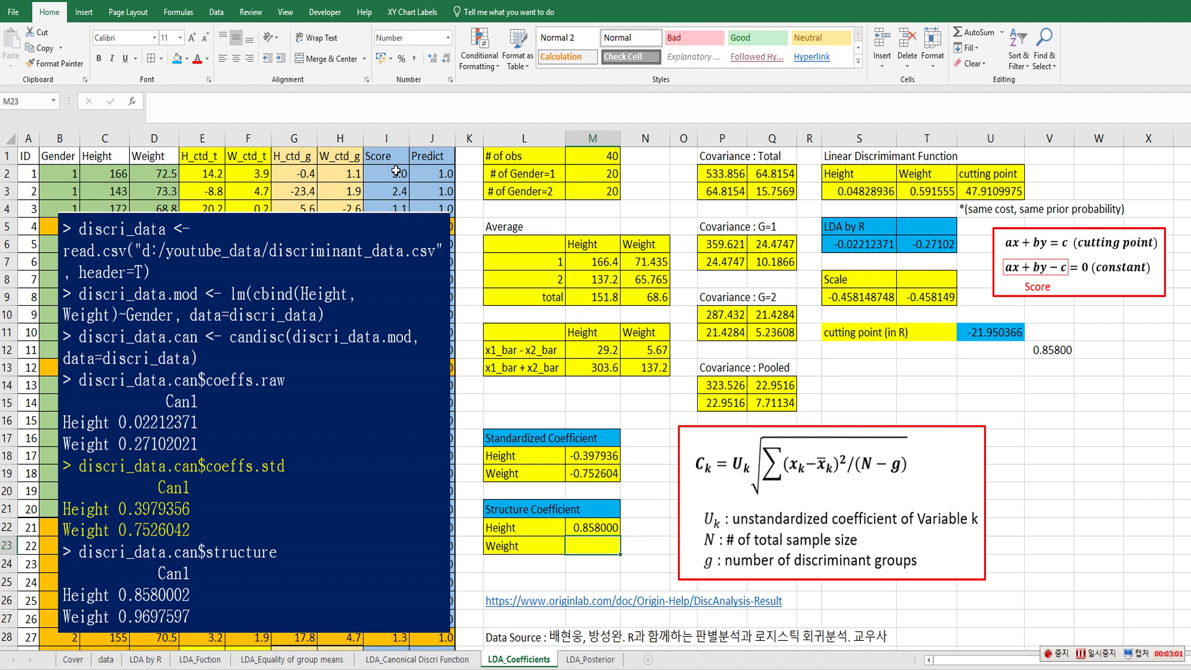
Enter the Weight structure coefficient =CORREL(D2:D41,I2:I41) in M23, giving 0.969760.
{"action": "type", "text": "=correl"}
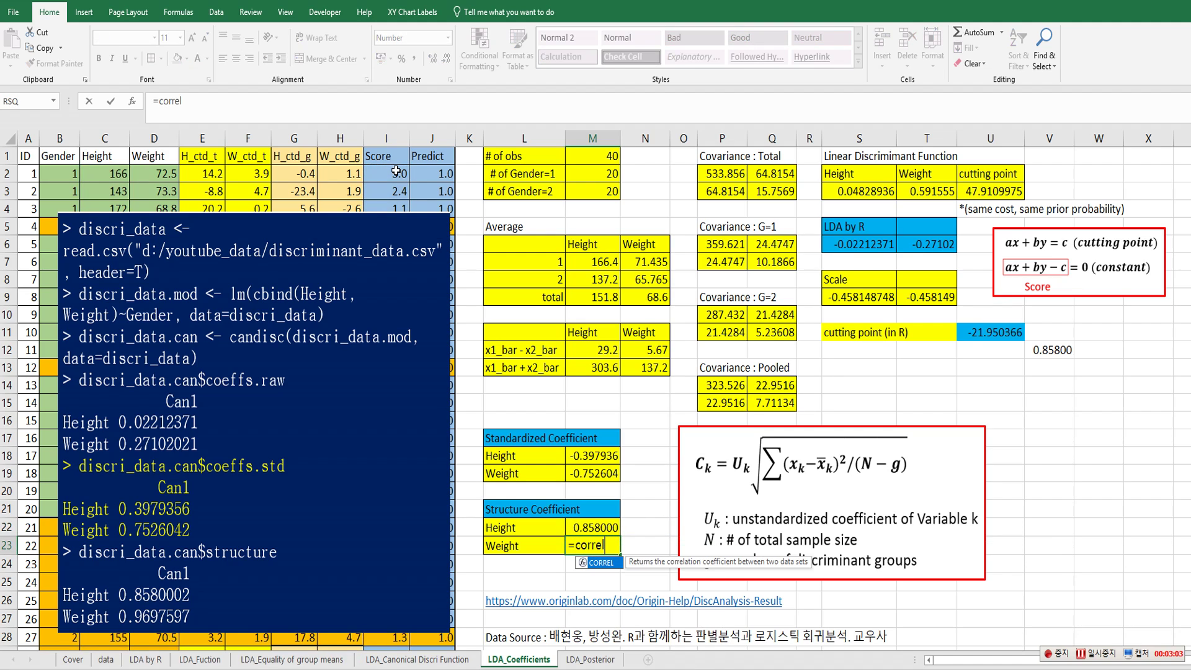
{"action": "type", "text": "("}
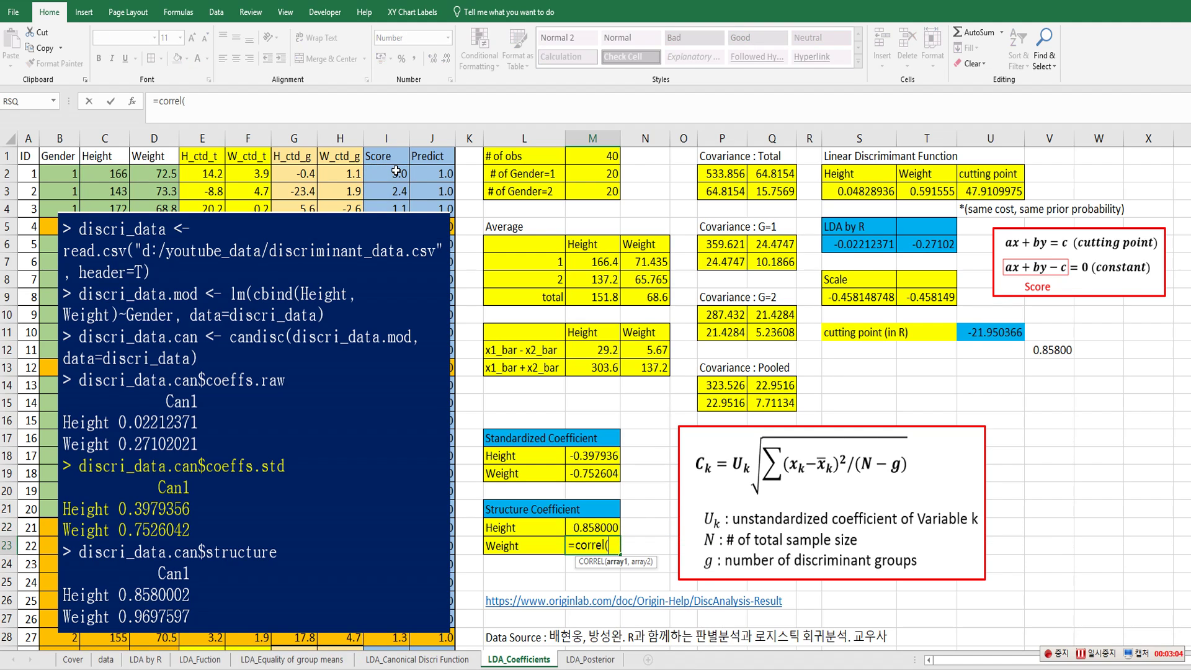
{"action": "left_click", "coordinate": [167, 173]}
{"action": "scroll", "coordinate": [166, 490], "scroll_direction": "down", "scroll_amount": 4}
{"action": "scroll", "coordinate": [153, 554], "scroll_direction": "down", "scroll_amount": 2}
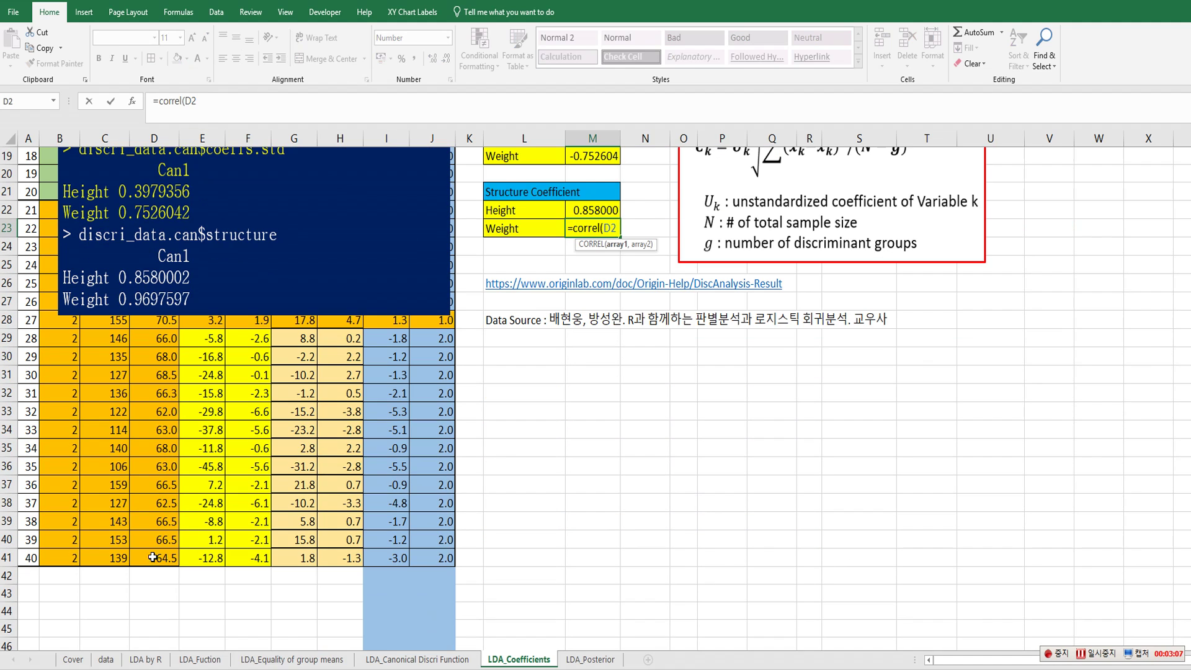
{"action": "left_click", "coordinate": [153, 554], "text": "shift"}
{"action": "type", "text": ","}
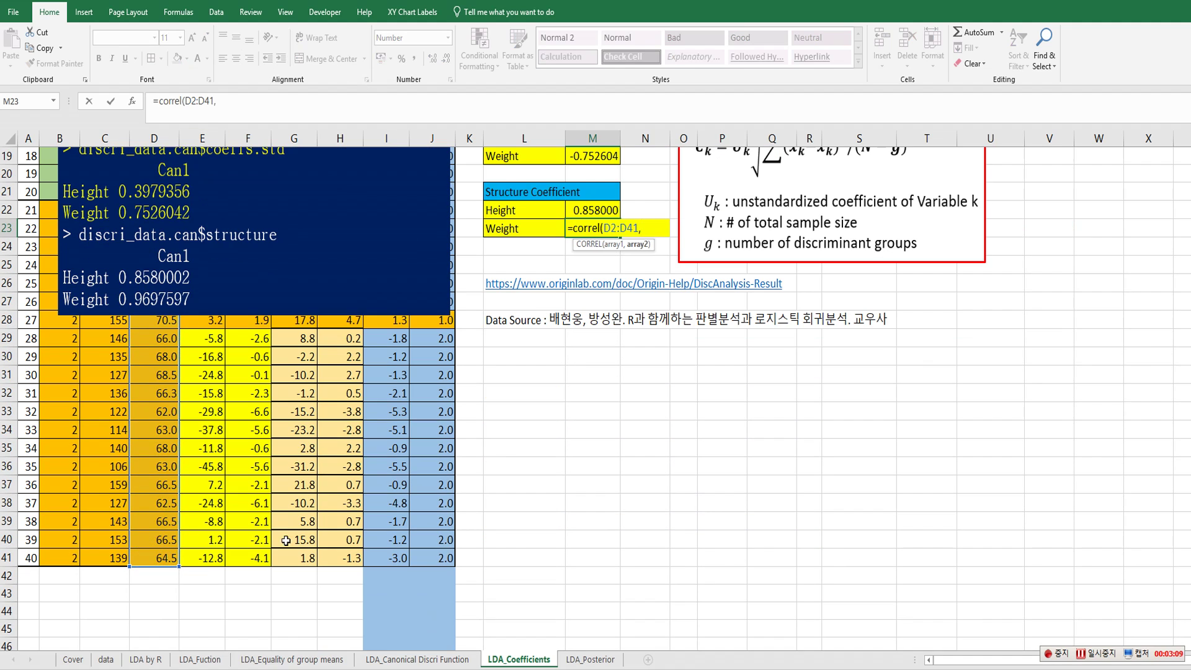
{"action": "left_click", "coordinate": [375, 557]}
{"action": "scroll", "coordinate": [379, 527], "scroll_direction": "up", "scroll_amount": 6}
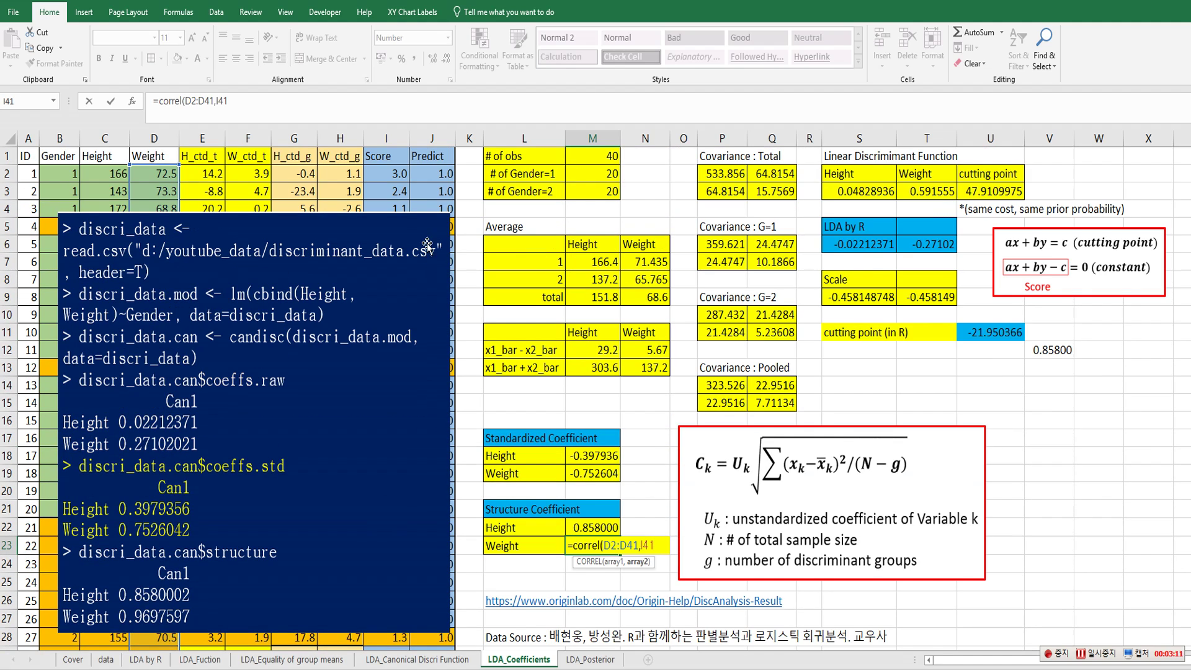
{"action": "left_click", "coordinate": [399, 176], "text": "shift"}
{"action": "type", "text": ")"}
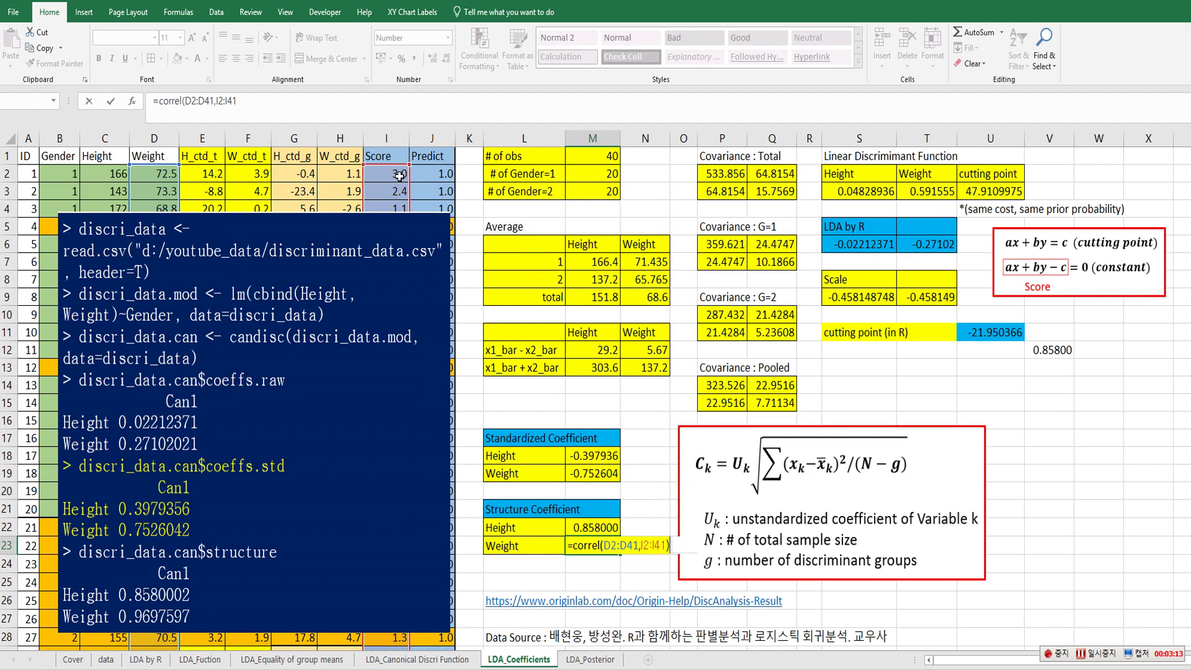
{"action": "key", "text": "Return"}
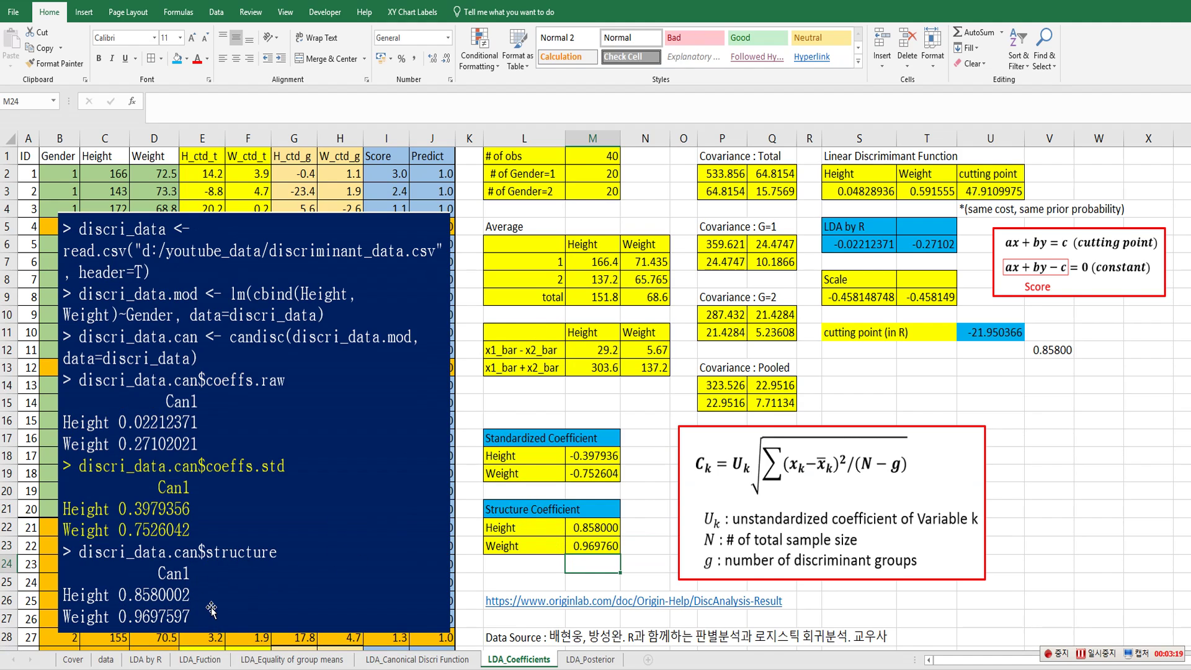
On LDA_Posterior, enter the Score =C2*$W$3+D2*$X$3-$Y$3 in I2 and fill it down.
{"action": "left_click", "coordinate": [574, 660]}
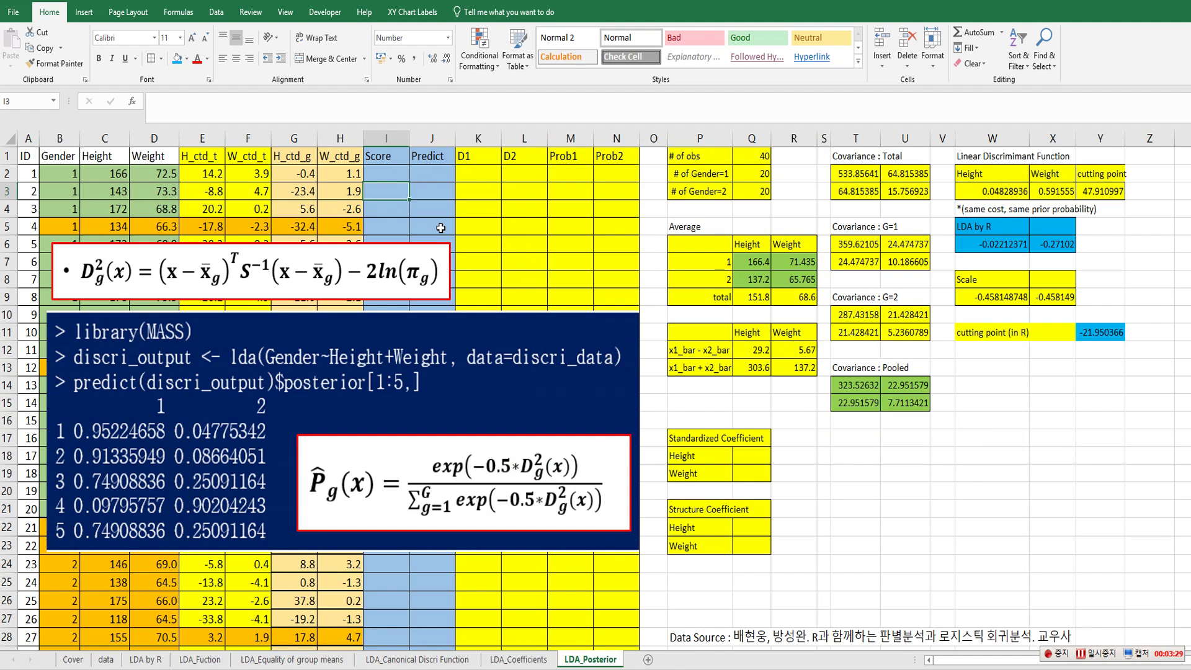
{"action": "left_click", "coordinate": [402, 173]}
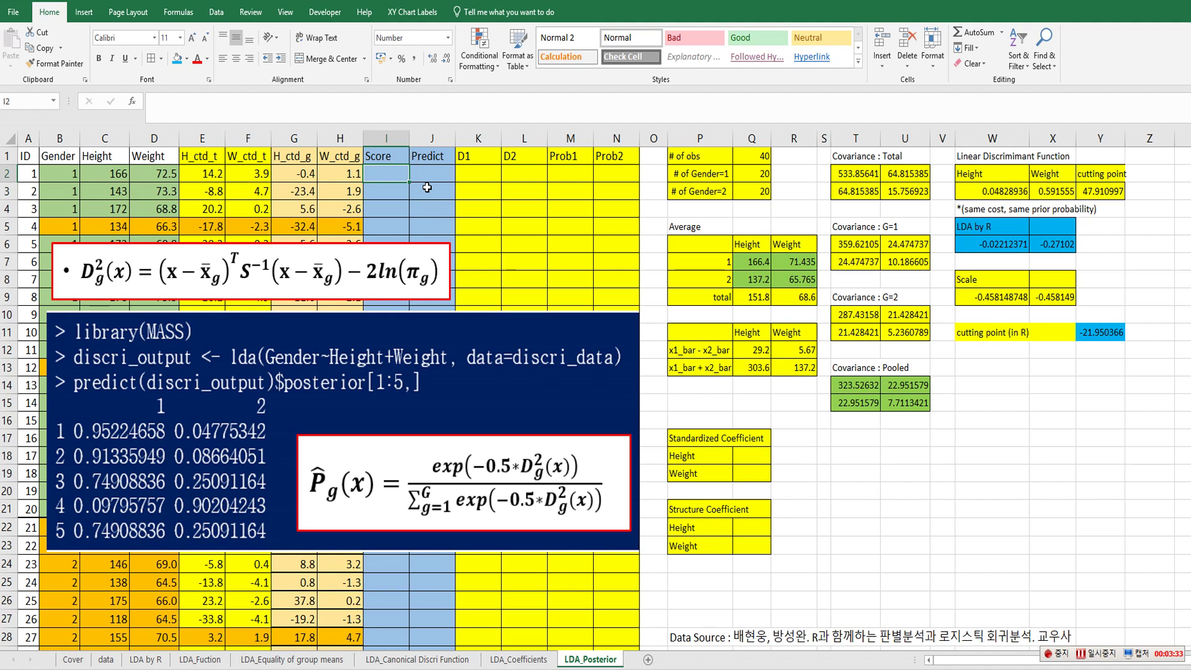
{"action": "type", "text": "="}
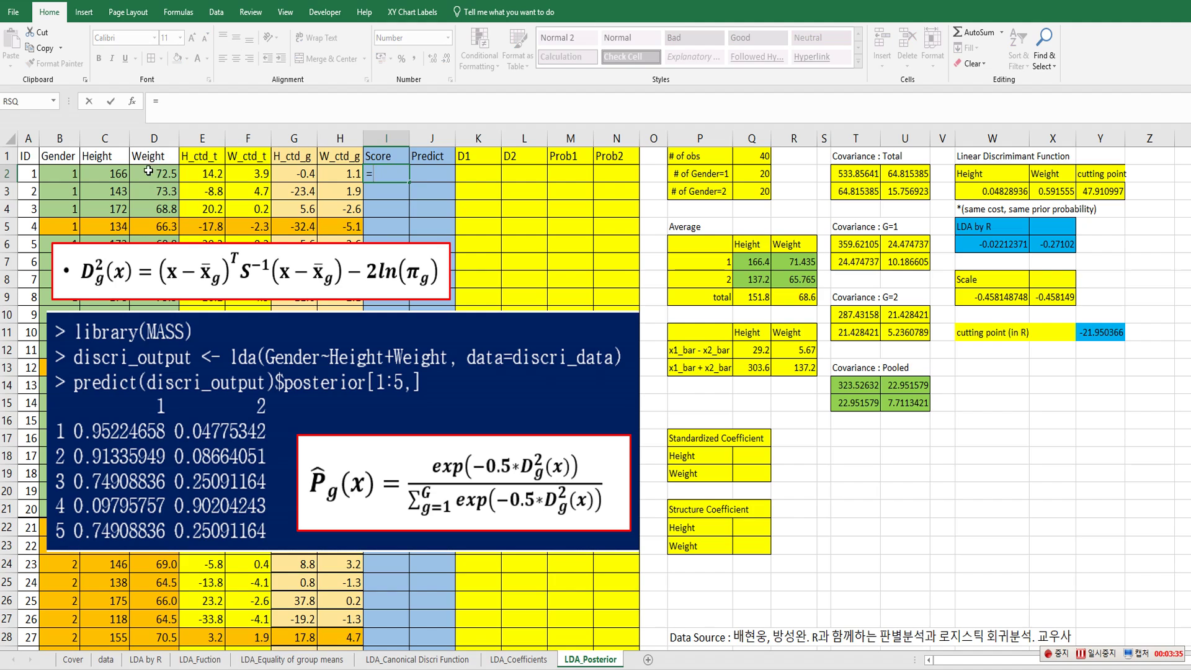
{"action": "left_click", "coordinate": [116, 175]}
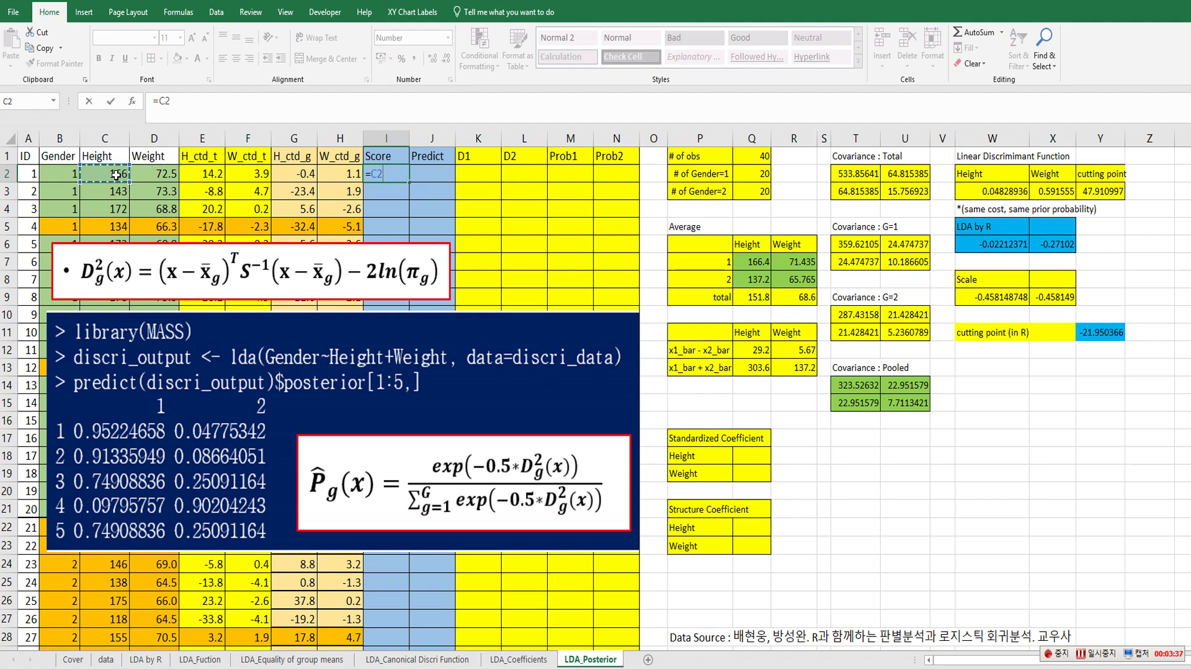
{"action": "type", "text": "*"}
{"action": "left_click", "coordinate": [987, 194]}
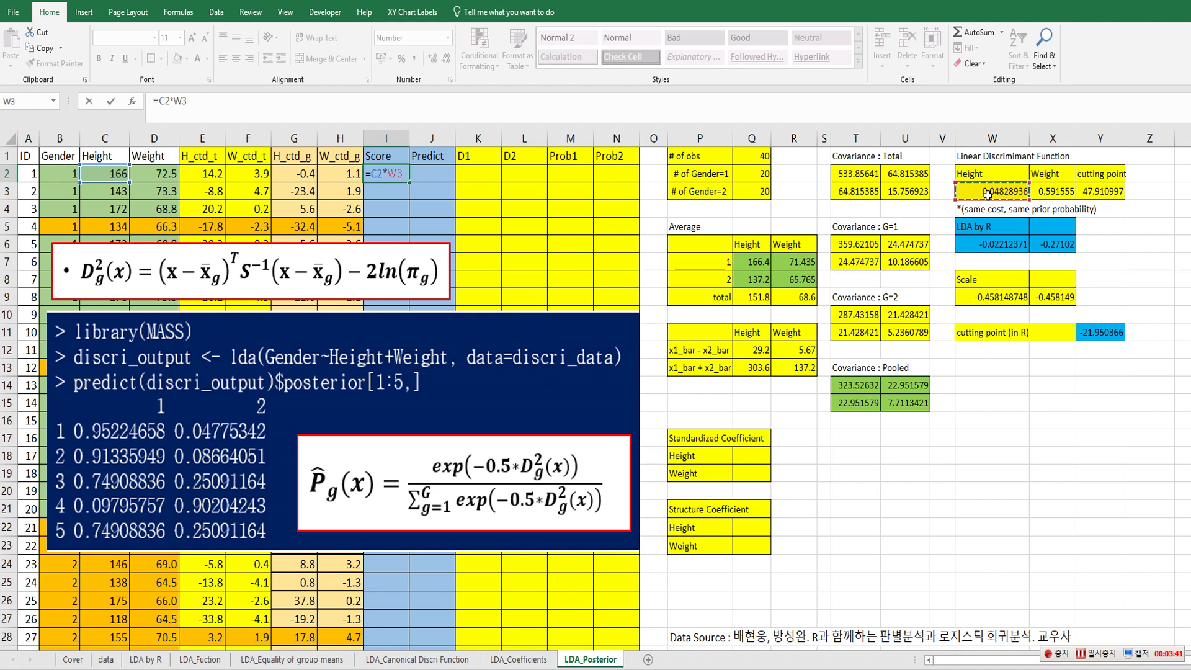
{"action": "key", "text": "F4"}
{"action": "type", "text": "+"}
{"action": "left_click", "coordinate": [160, 169]}
{"action": "type", "text": "*"}
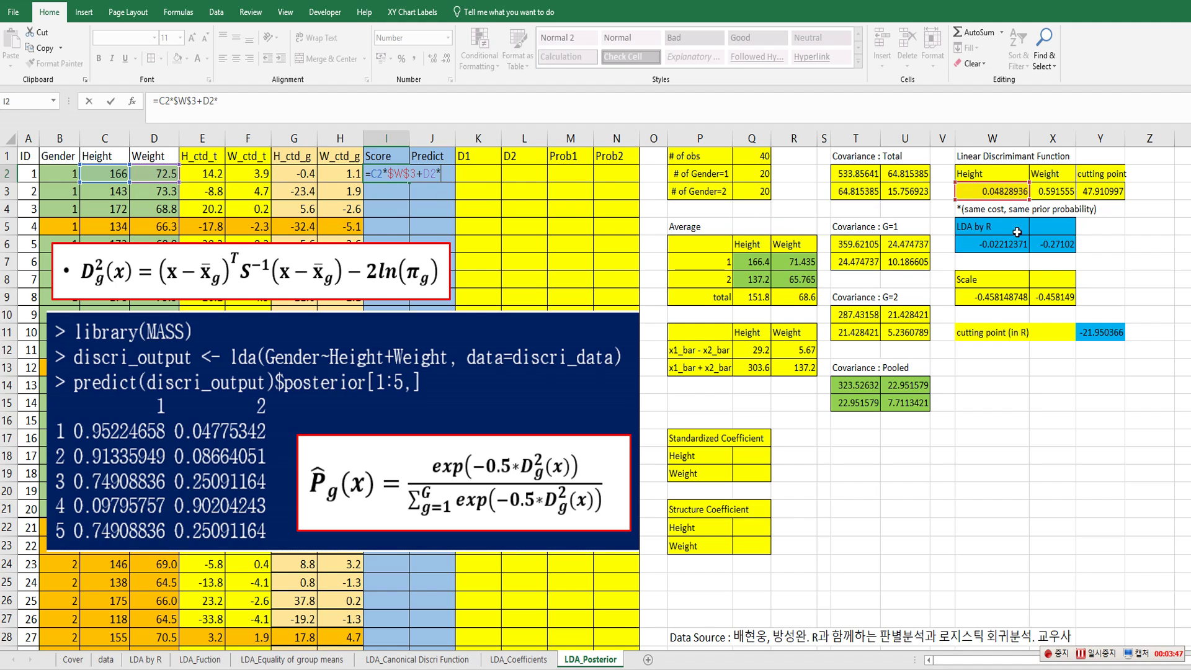
{"action": "left_click", "coordinate": [1056, 193]}
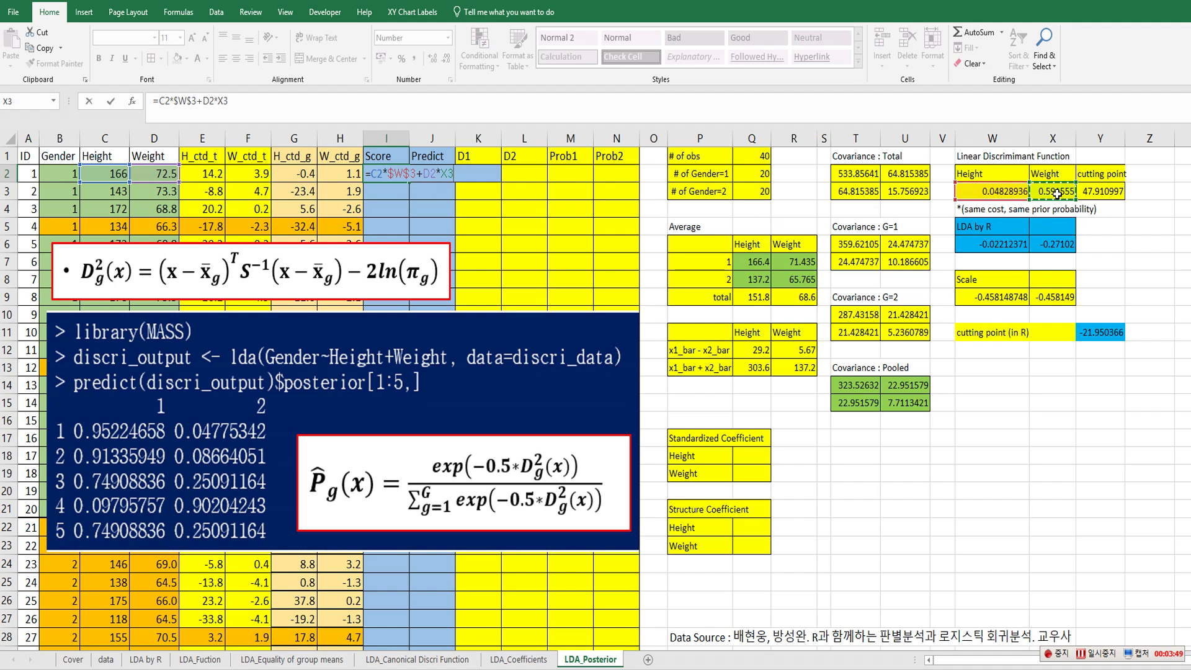
{"action": "key", "text": "F4"}
{"action": "type", "text": "-"}
{"action": "left_click", "coordinate": [1091, 190]}
{"action": "key", "text": "F4"}
{"action": "key", "text": "Return"}
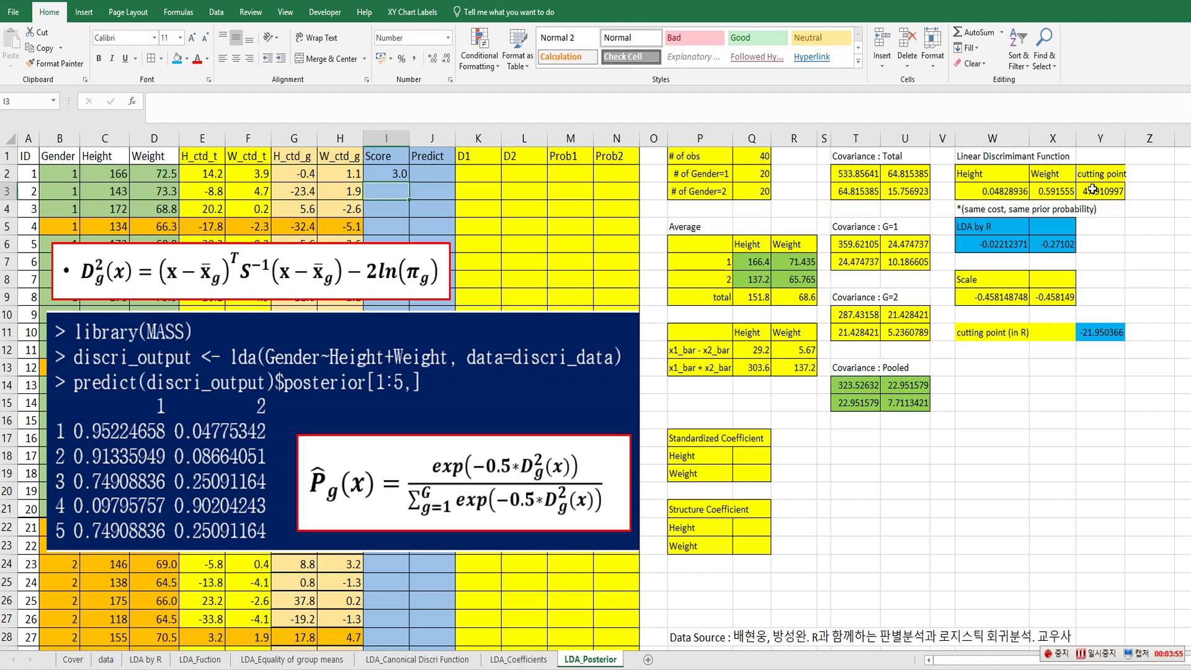
{"action": "left_click", "coordinate": [400, 174]}
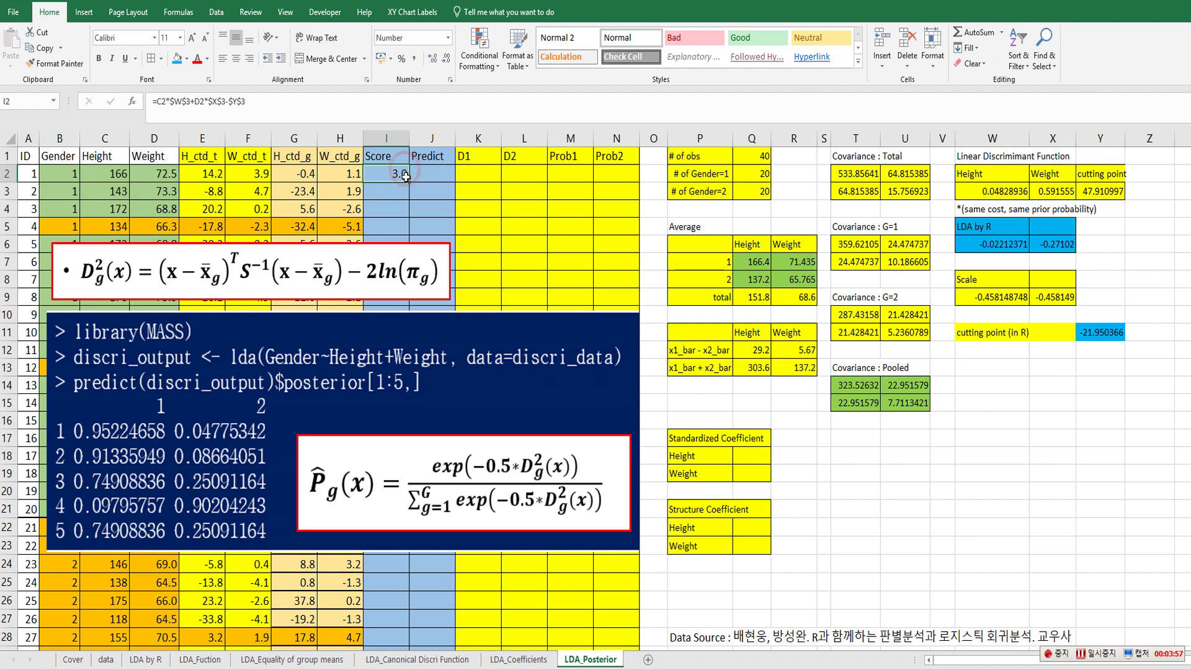
{"action": "double_click", "coordinate": [409, 183]}
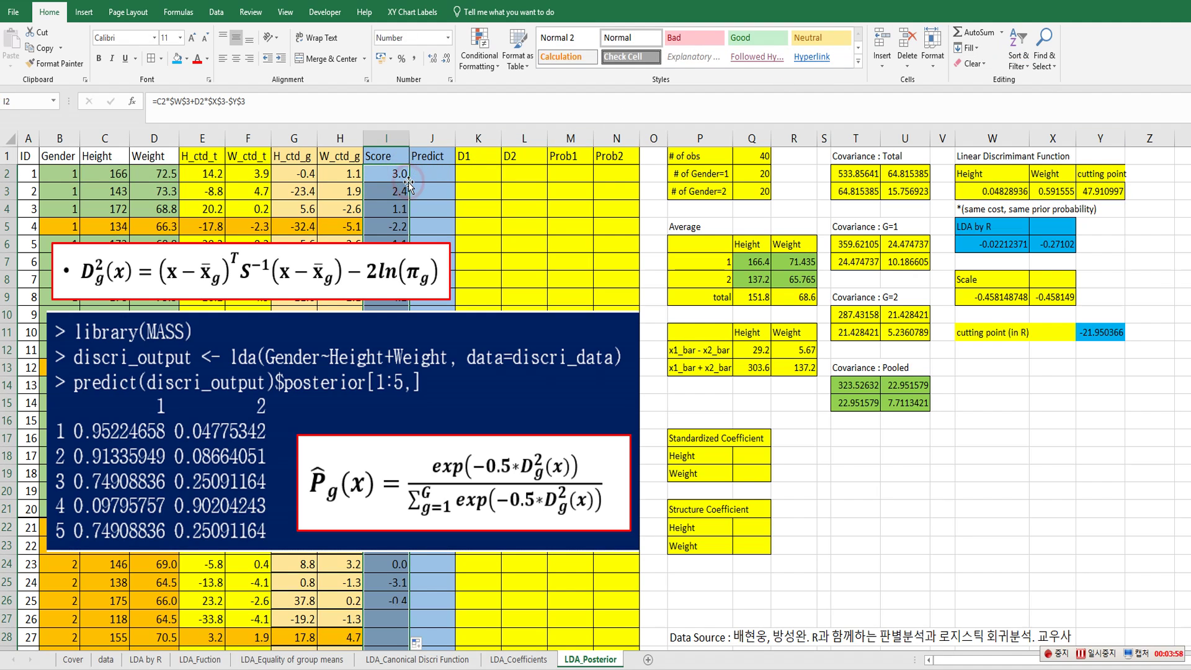
Enter the Predict formula =IF(I2>=0,1,2) in J2 and fill it down all observations.
{"action": "left_click", "coordinate": [442, 179]}
{"action": "type", "text": "=if("}
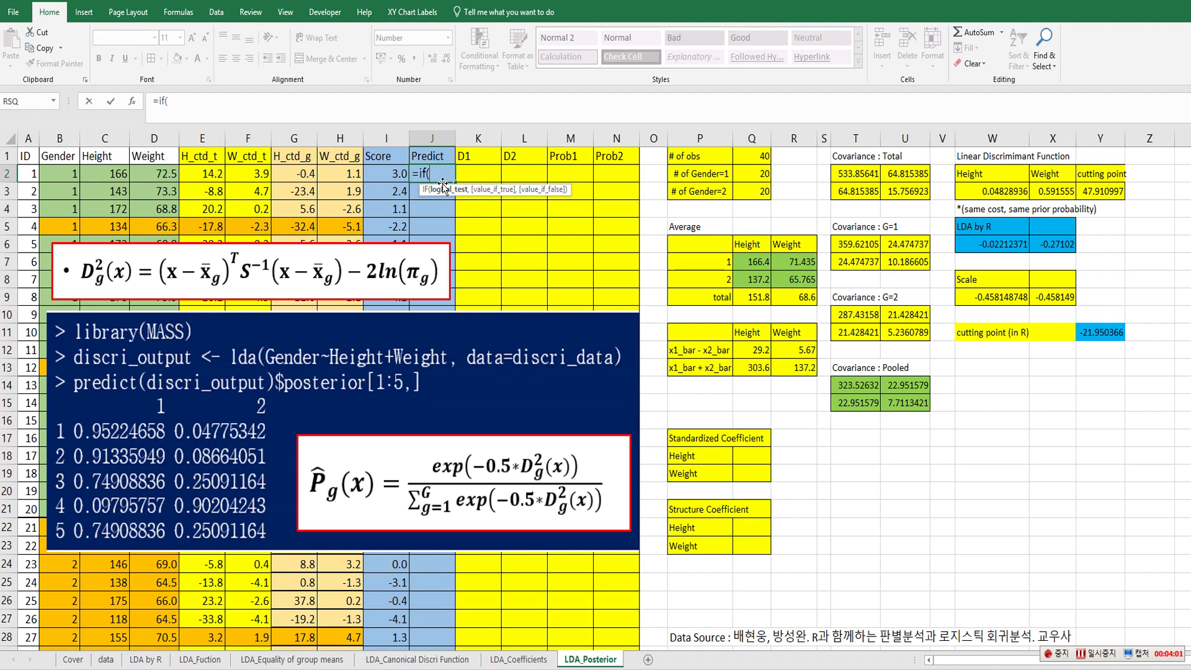
{"action": "key", "text": "Left"}
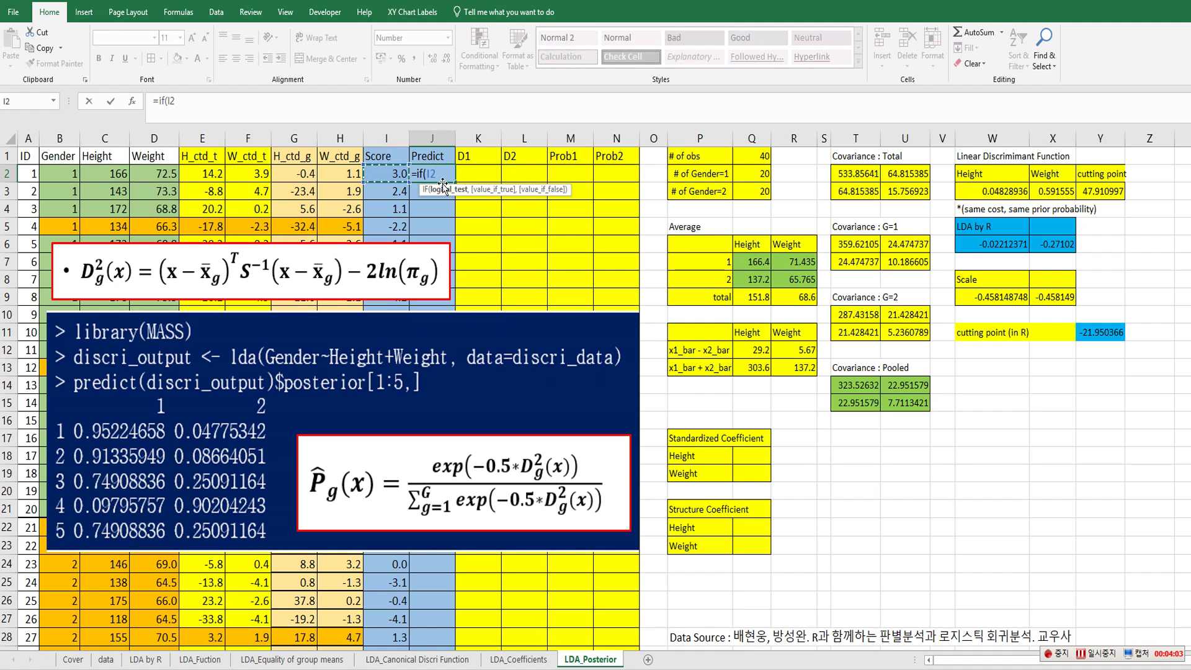
{"action": "type", "text": ">"}
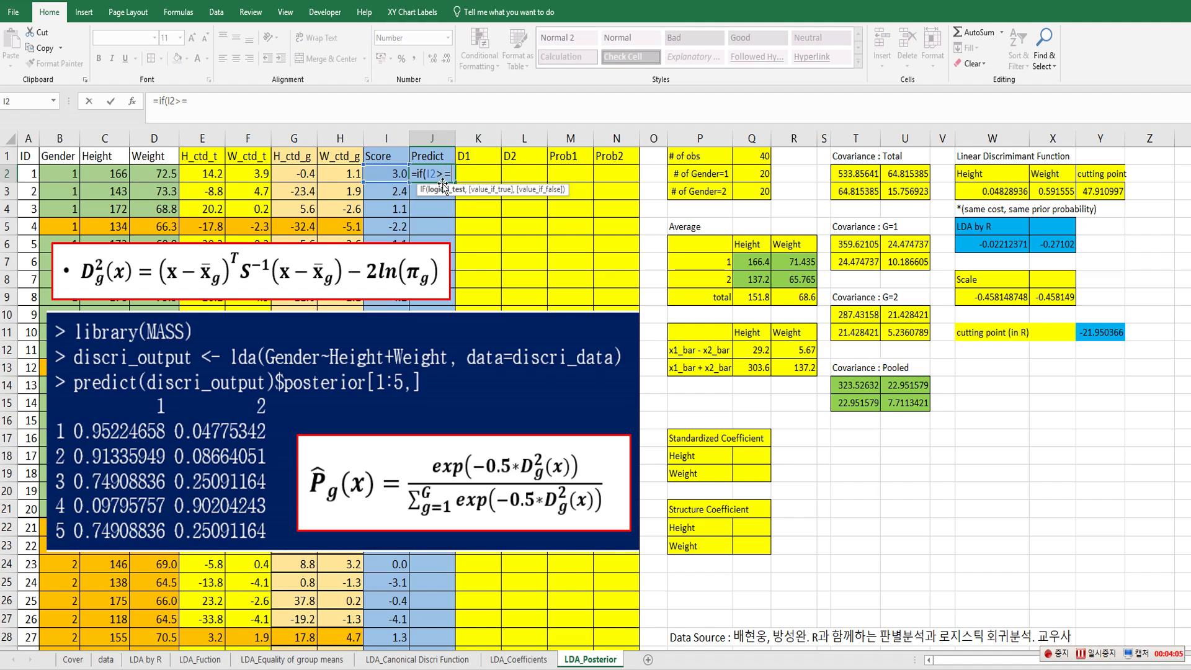
{"action": "type", "text": "=0"}
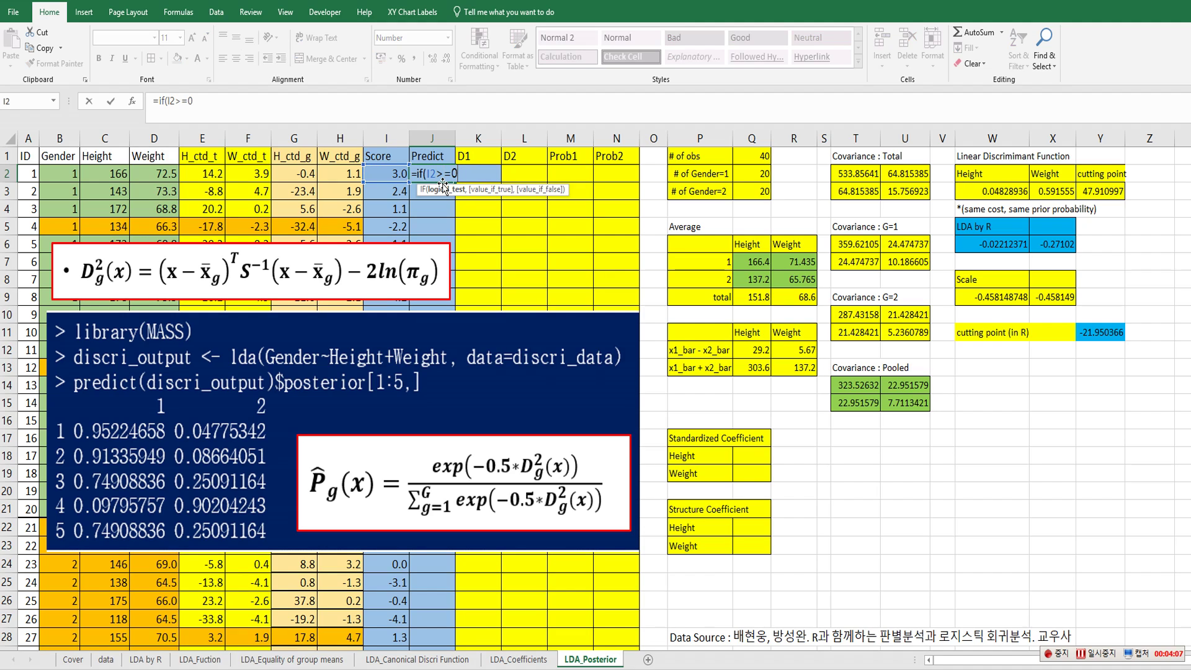
{"action": "type", "text": ",1,2"}
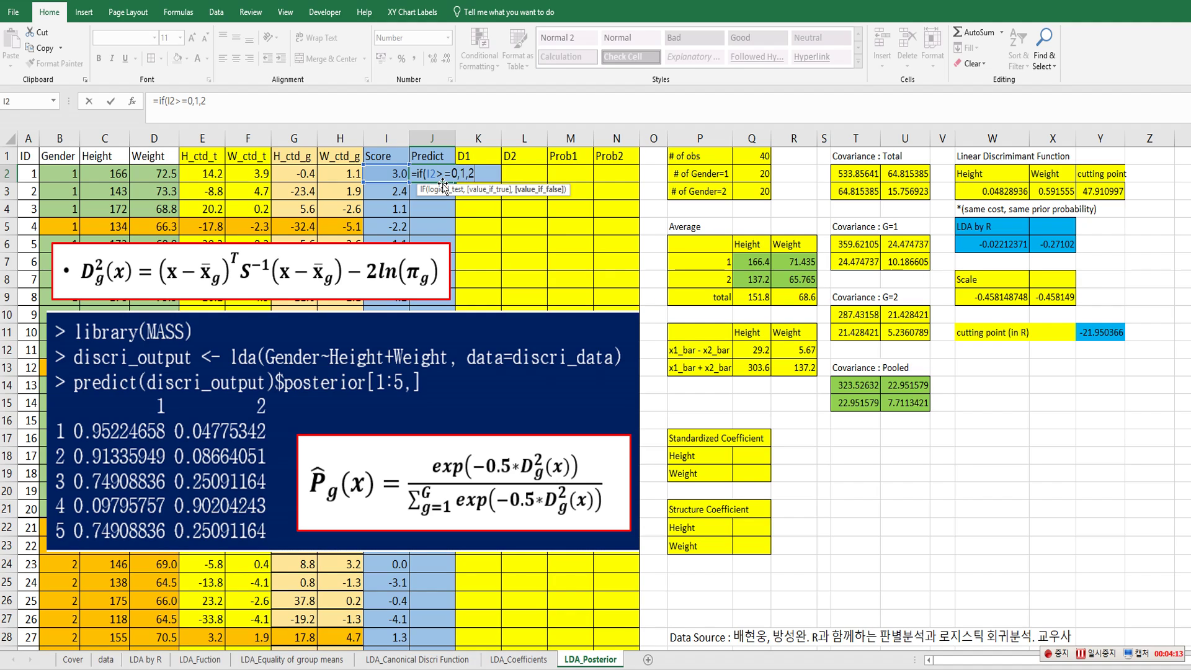
{"action": "key", "text": "Return"}
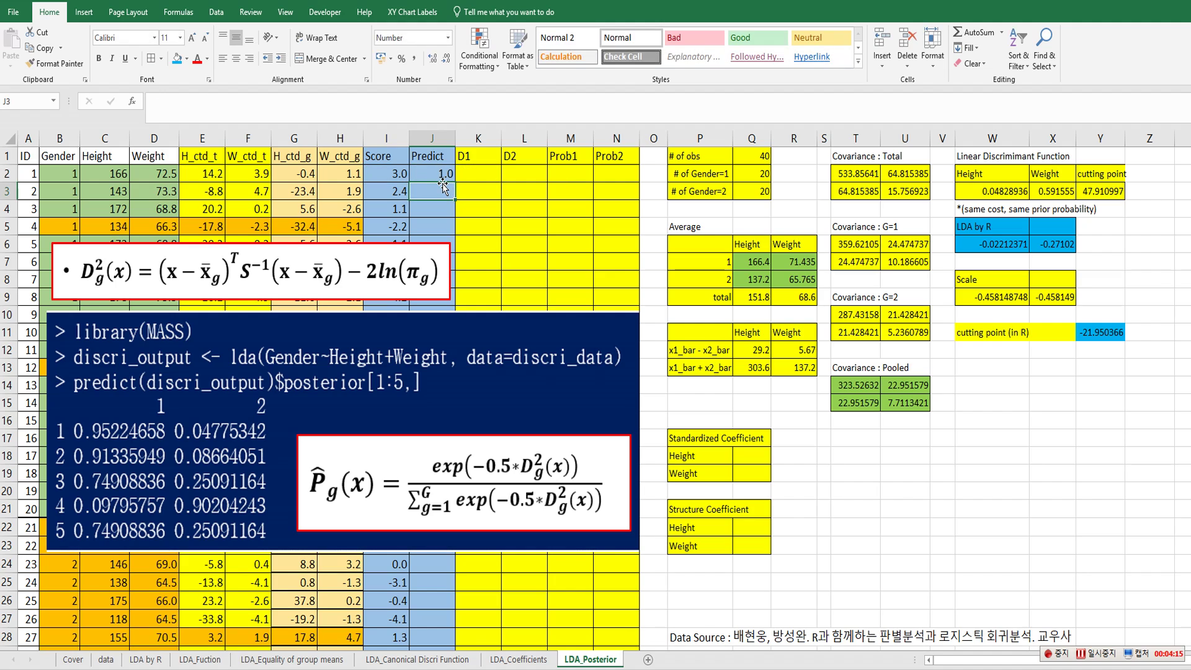
{"action": "left_click", "coordinate": [444, 175]}
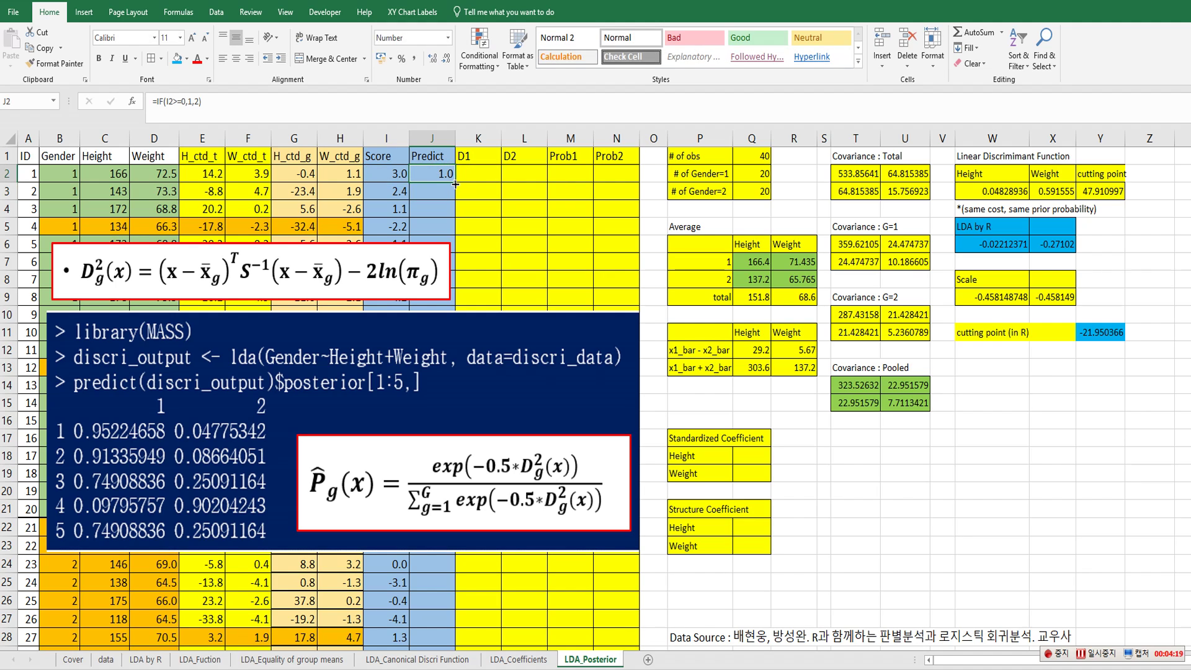
{"action": "double_click", "coordinate": [455, 184]}
{"action": "left_click", "coordinate": [450, 210]}
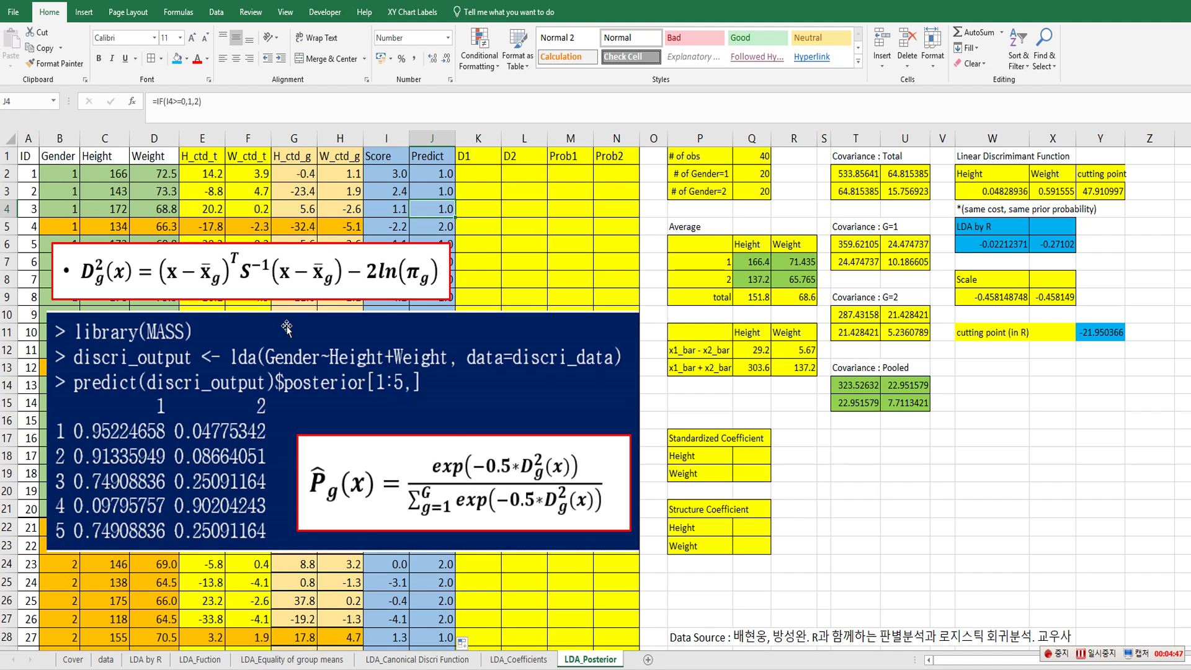
{"action": "left_click_drag", "start_coordinate": [149, 273], "coordinate": [156, 272]}
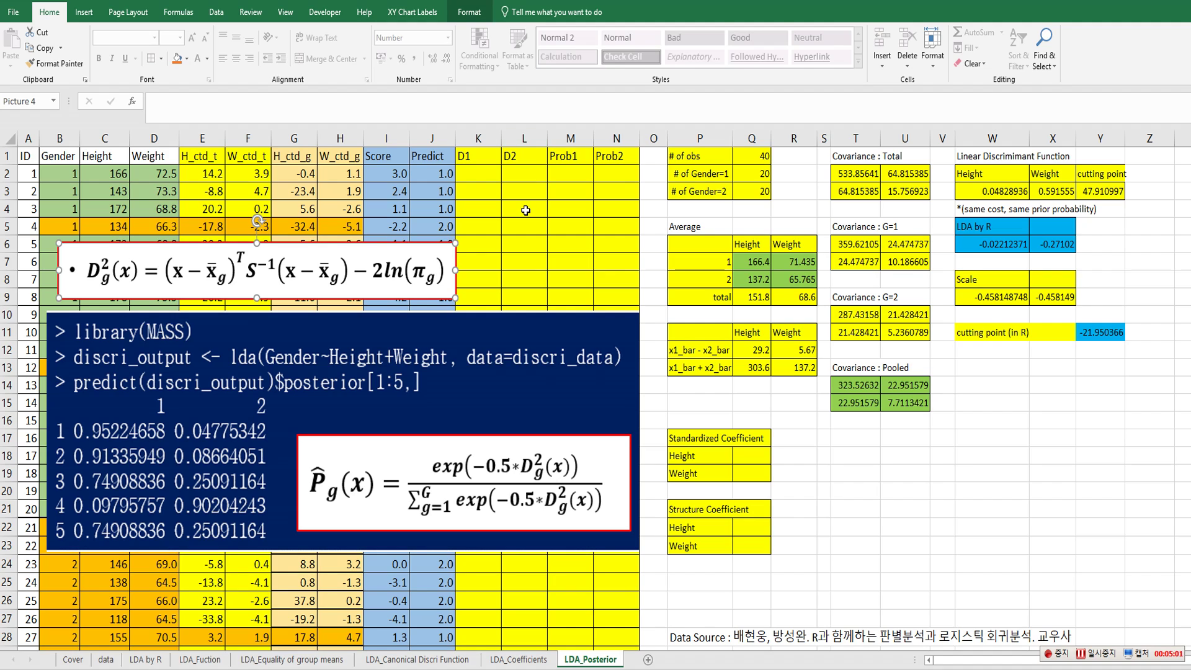
Start the D1 formula in K2 as =mmult(C2:D2-$Q$7:$R$7,minverse($T$14:$U$15)).
{"action": "left_click", "coordinate": [485, 178]}
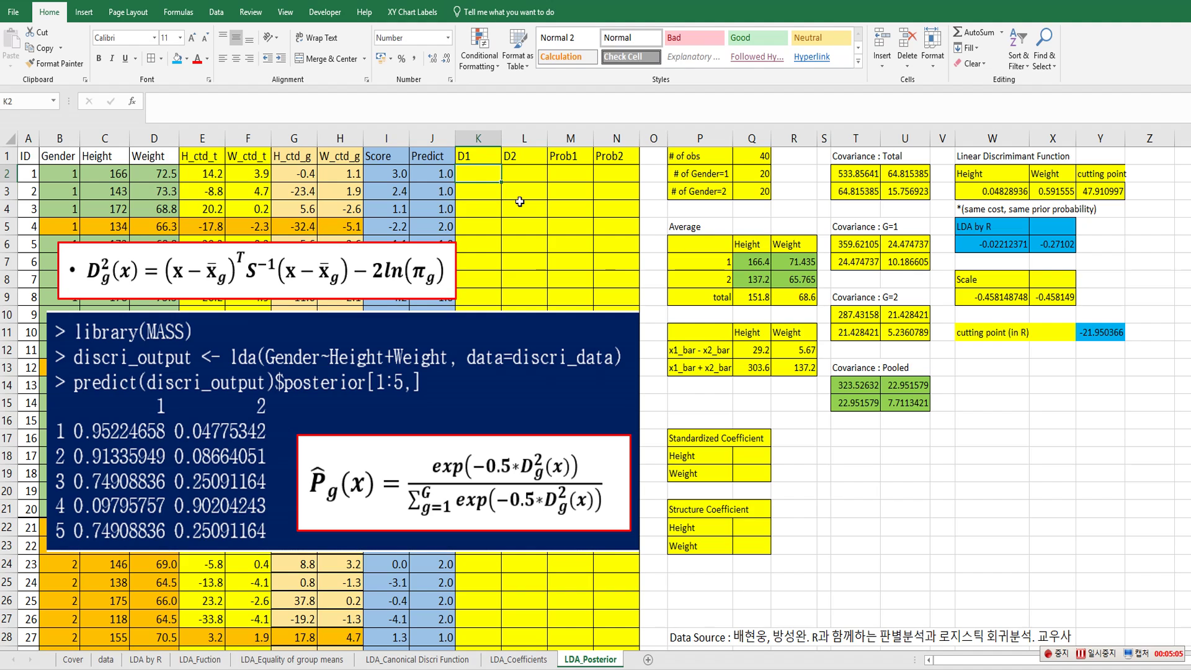
{"action": "type", "text": "="}
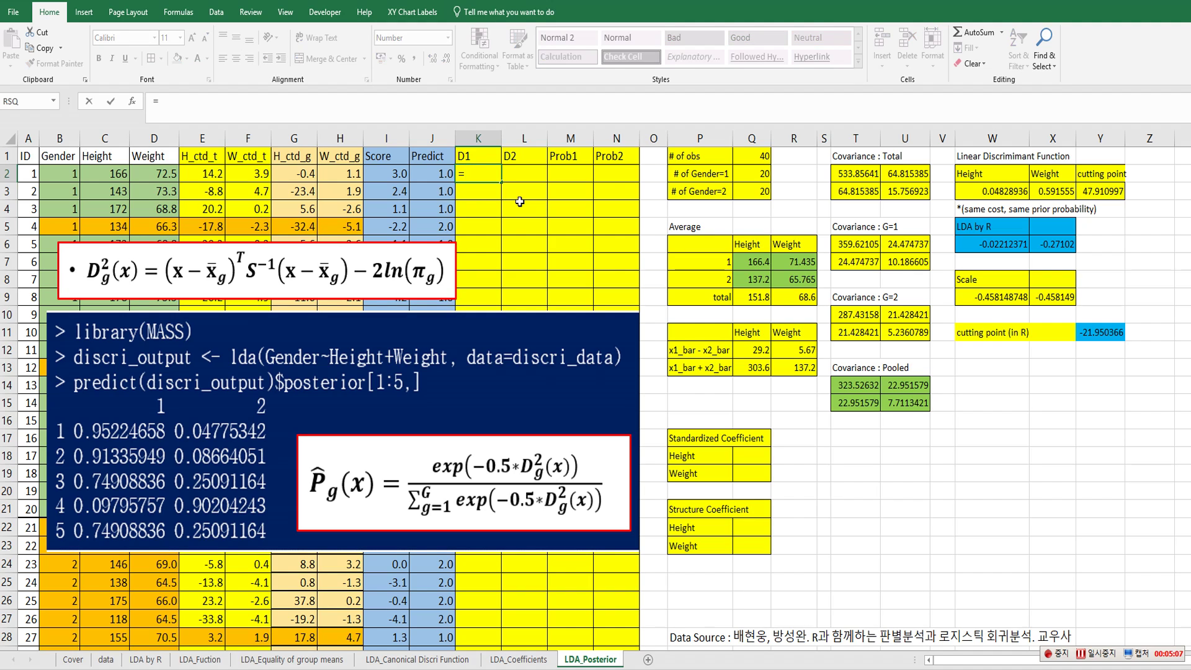
{"action": "type", "text": "mmult("}
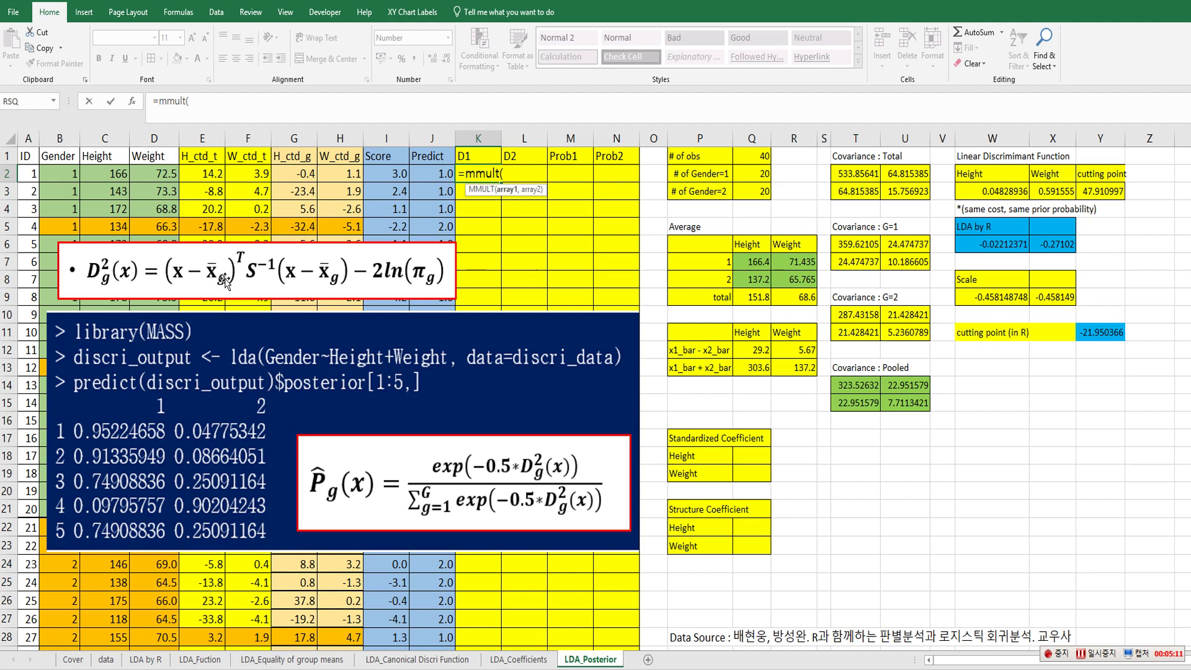
{"action": "left_click_drag", "start_coordinate": [115, 172], "coordinate": [143, 169]}
{"action": "type", "text": "-"}
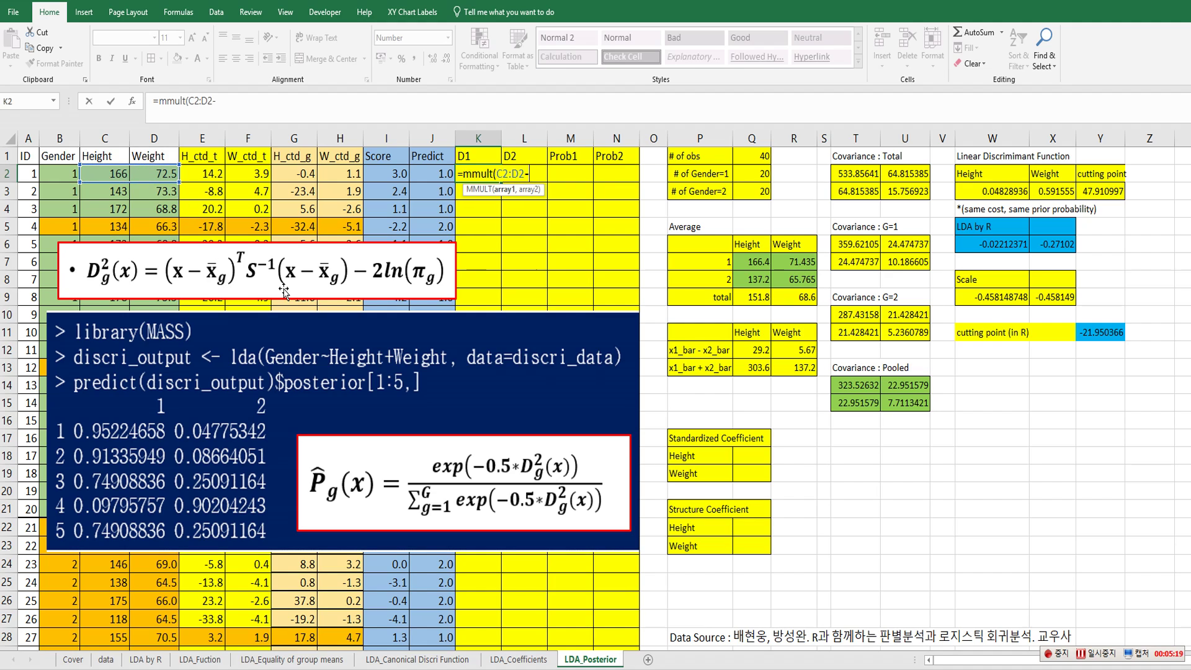
{"action": "left_click_drag", "start_coordinate": [753, 262], "coordinate": [787, 260]}
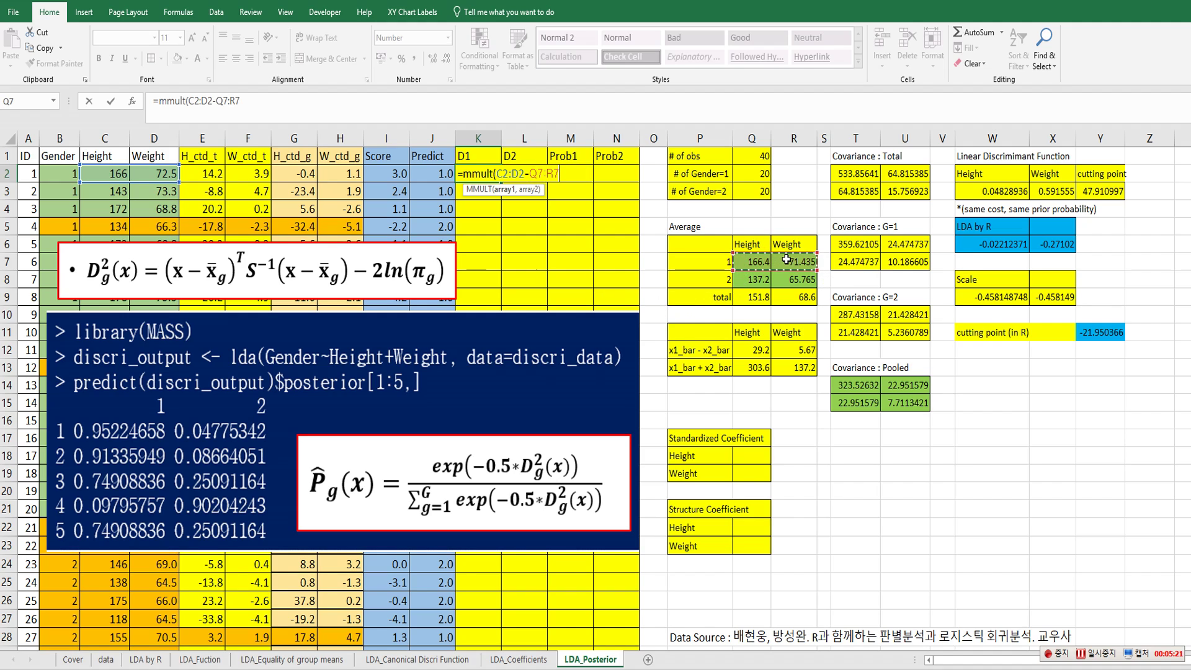
{"action": "key", "text": "F4"}
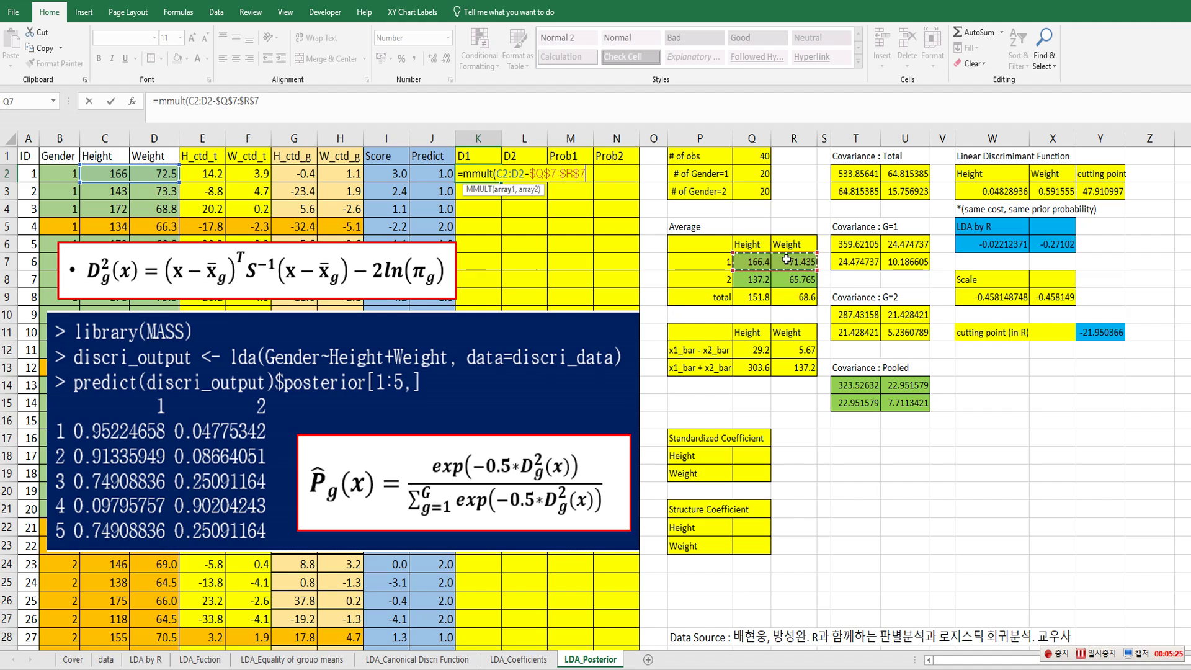
{"action": "type", "text": ","}
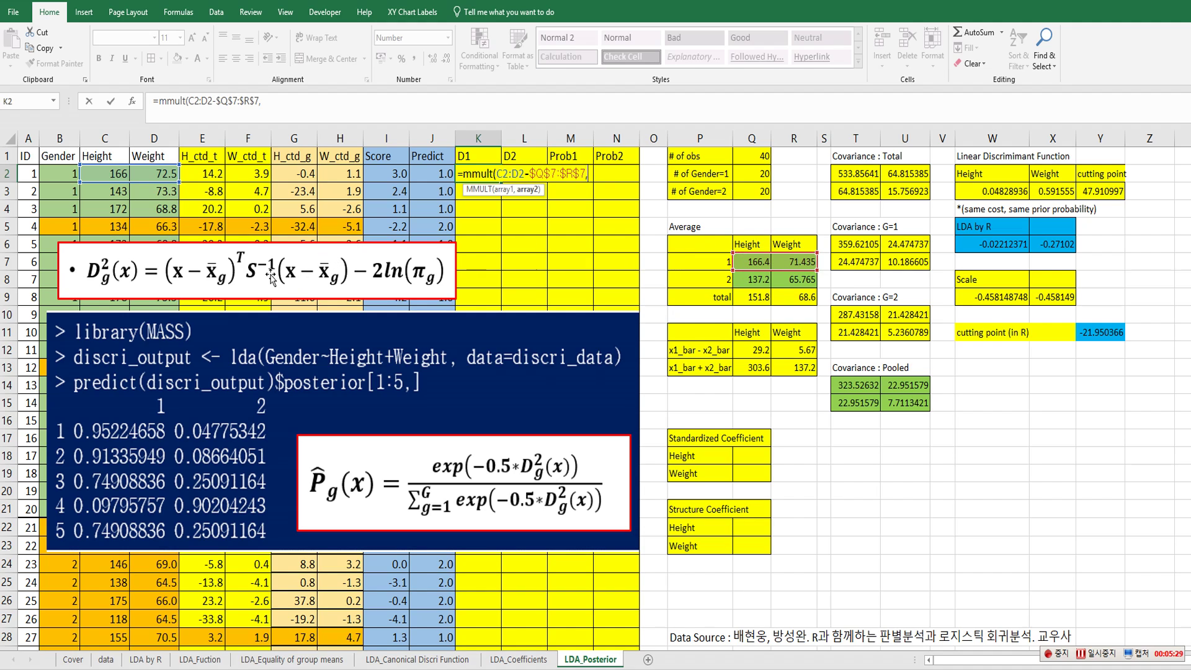
{"action": "type", "text": "minver"}
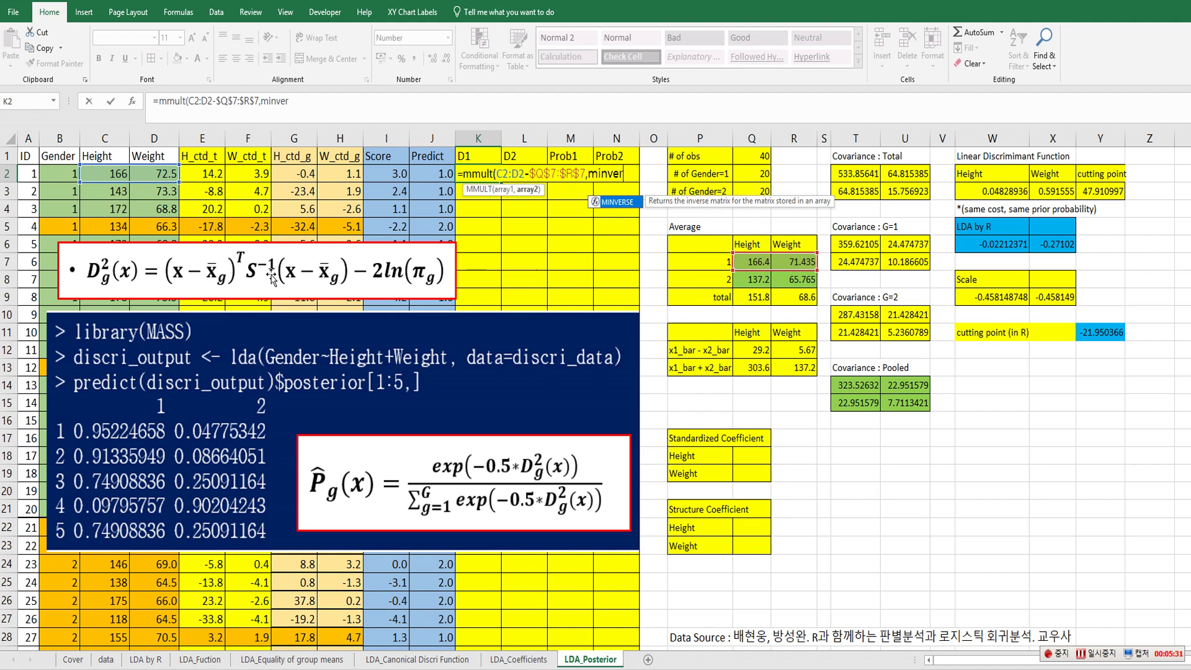
{"action": "type", "text": "se("}
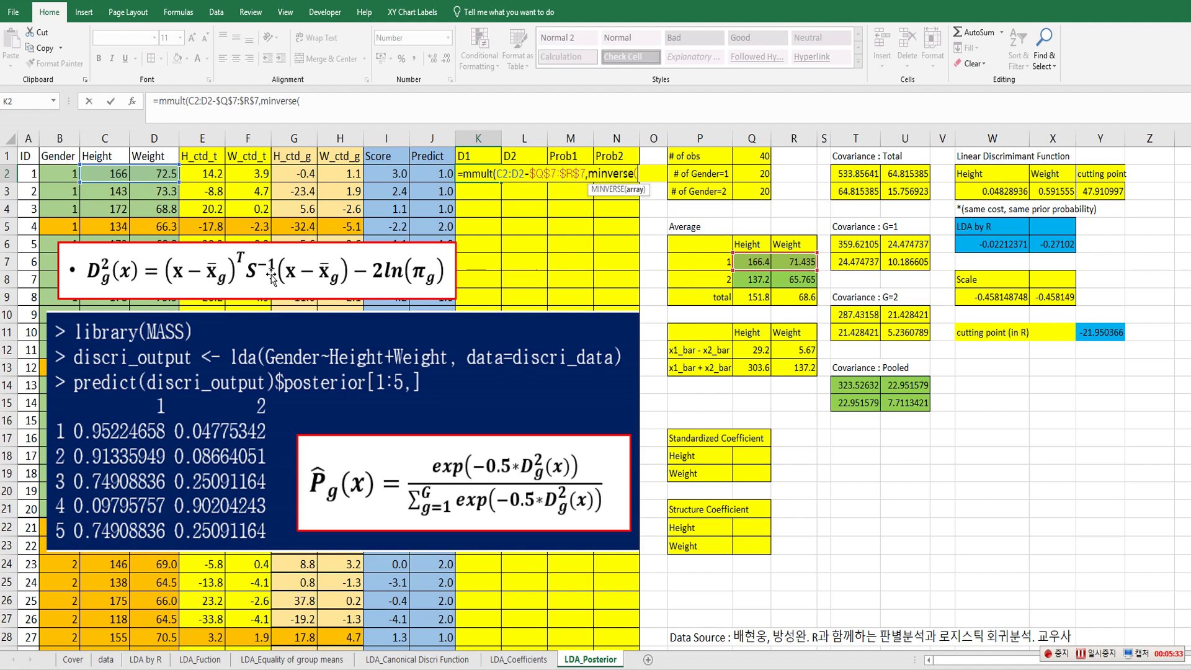
{"action": "left_click_drag", "start_coordinate": [871, 385], "coordinate": [895, 402]}
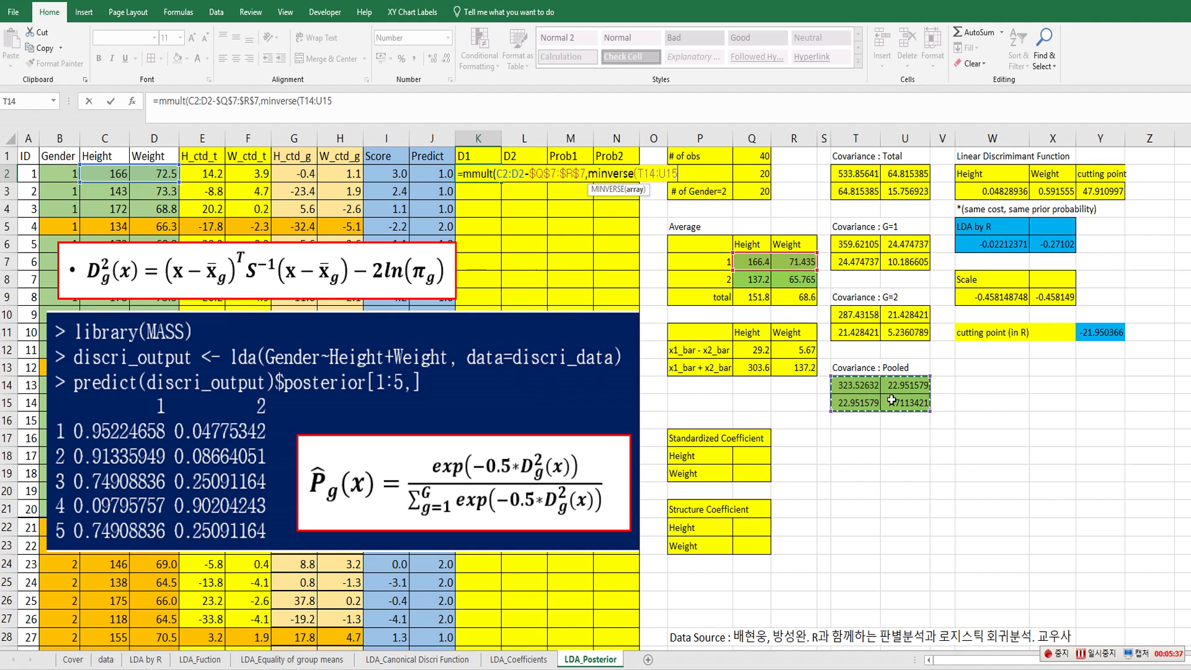
{"action": "key", "text": "F4"}
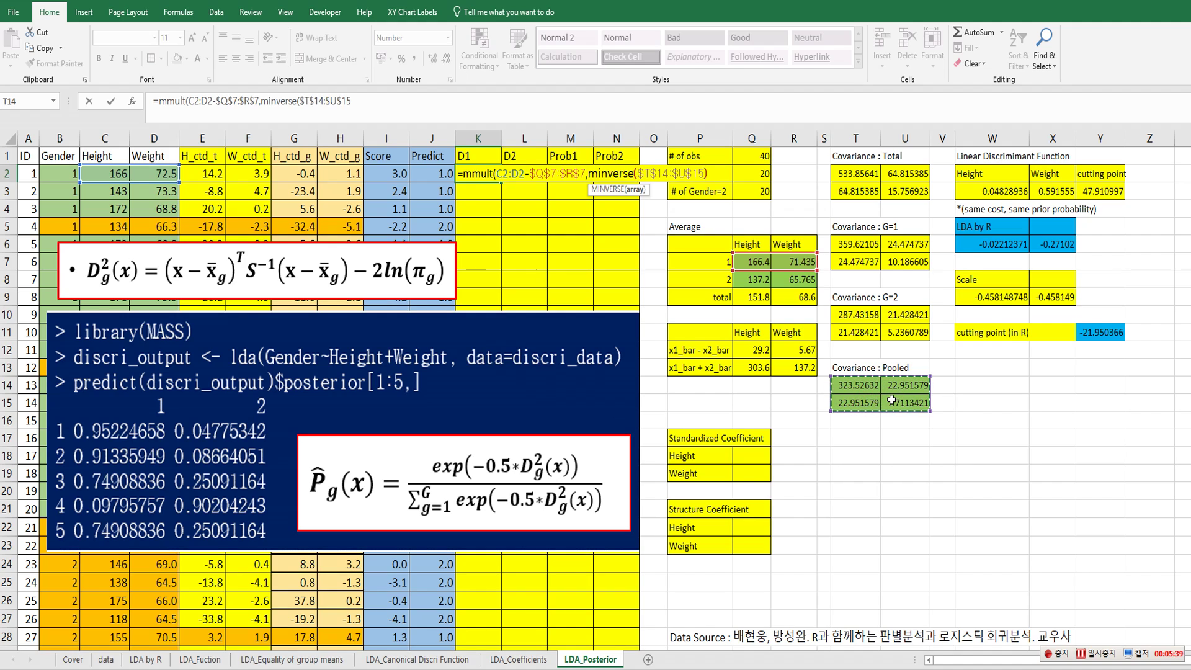
{"action": "type", "text": "))"}
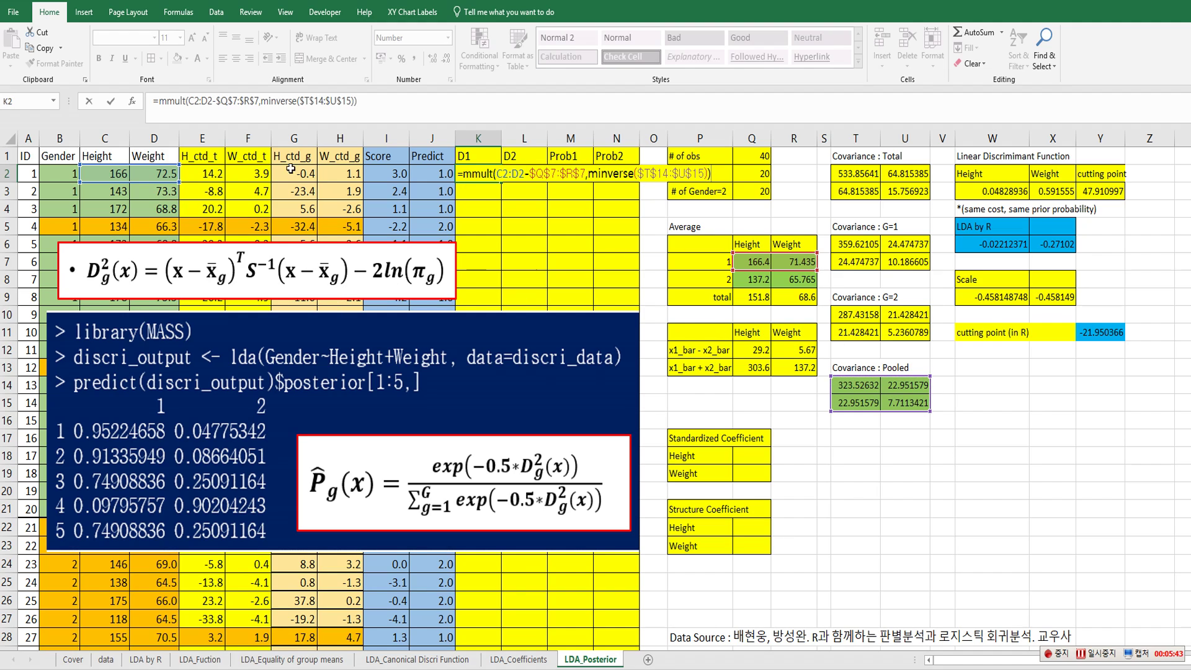
{"action": "left_click", "coordinate": [159, 99]}
Complete D1 with outer MMULT, TRANSPOSE(C2:D2-$Q$7:$R$7) and -2*LN(0.5) as an array formula, filled down column K.
{"action": "type", "text": "mmult("}
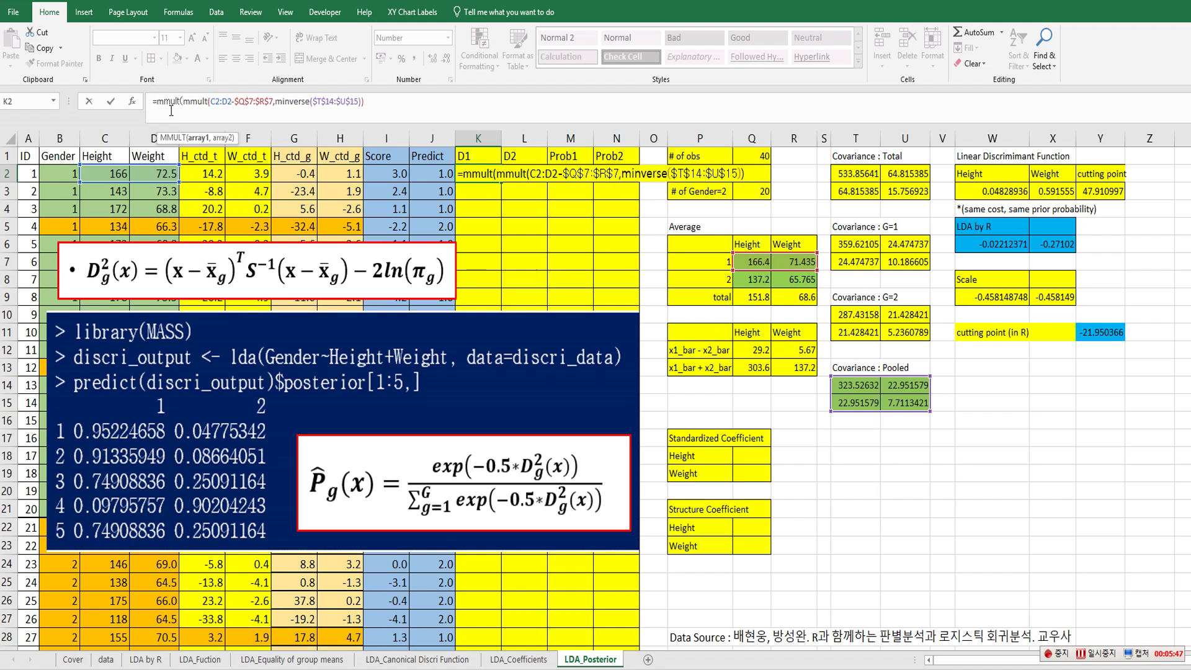
{"action": "left_click", "coordinate": [416, 111]}
{"action": "type", "text": ",tras"}
{"action": "key", "text": "BackSpace"}
{"action": "type", "text": "nspose("}
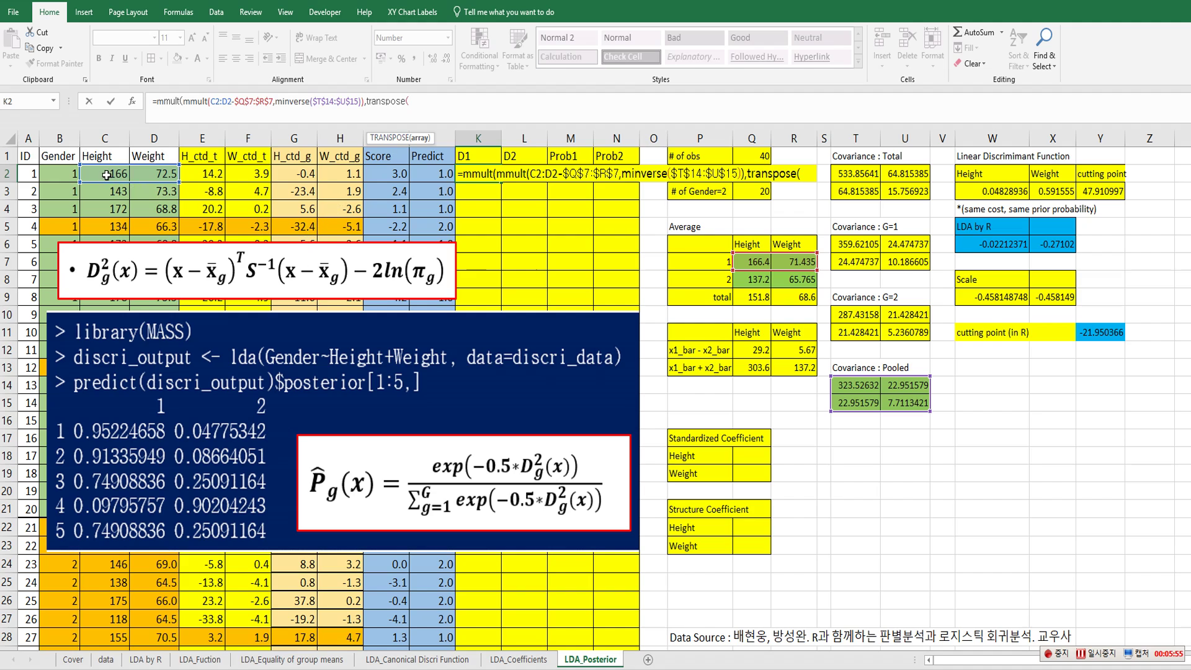
{"action": "left_click_drag", "start_coordinate": [106, 175], "coordinate": [146, 174]}
{"action": "type", "text": "-"}
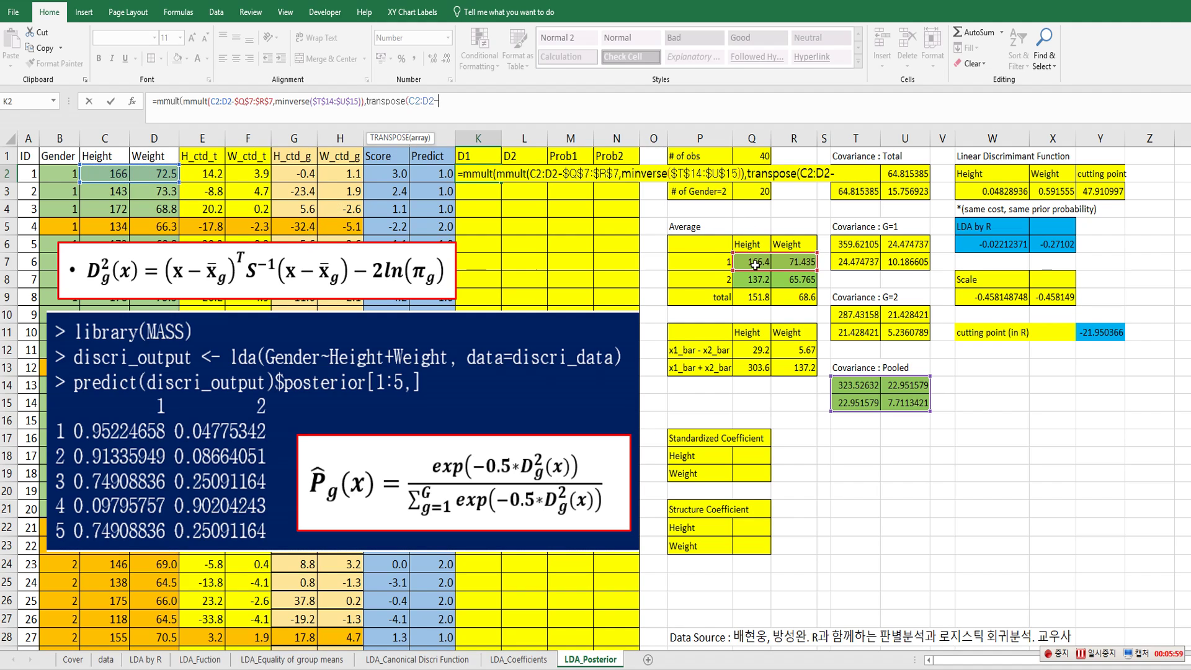
{"action": "left_click_drag", "start_coordinate": [756, 265], "coordinate": [783, 260]}
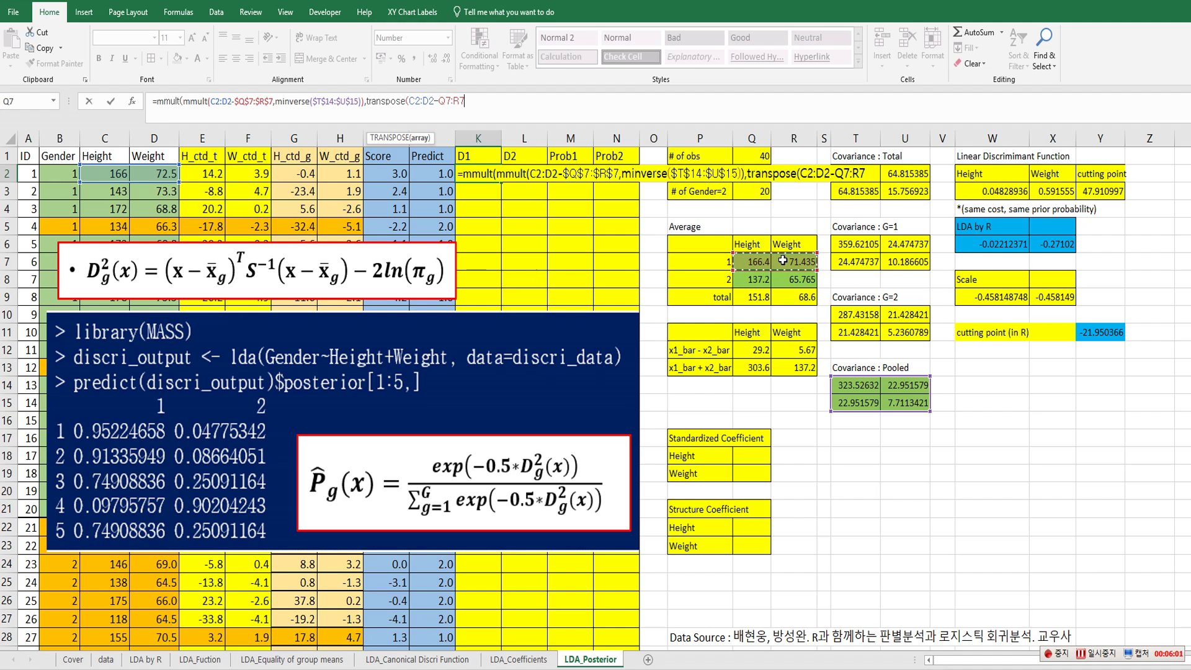
{"action": "key", "text": "F4"}
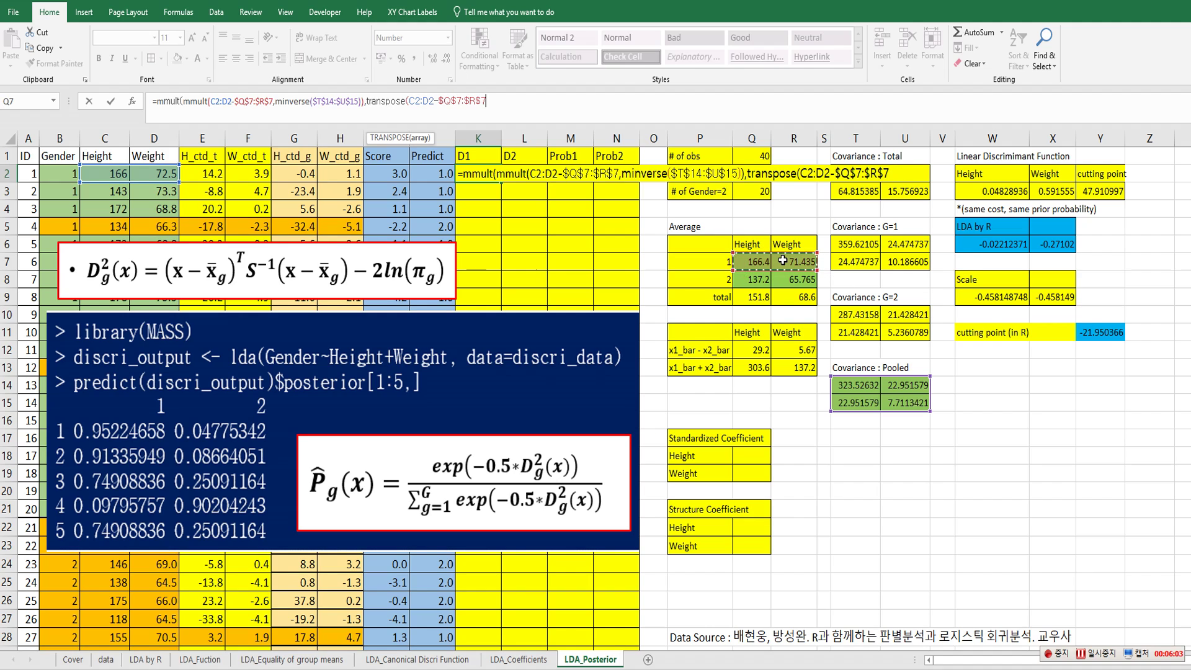
{"action": "type", "text": ")"}
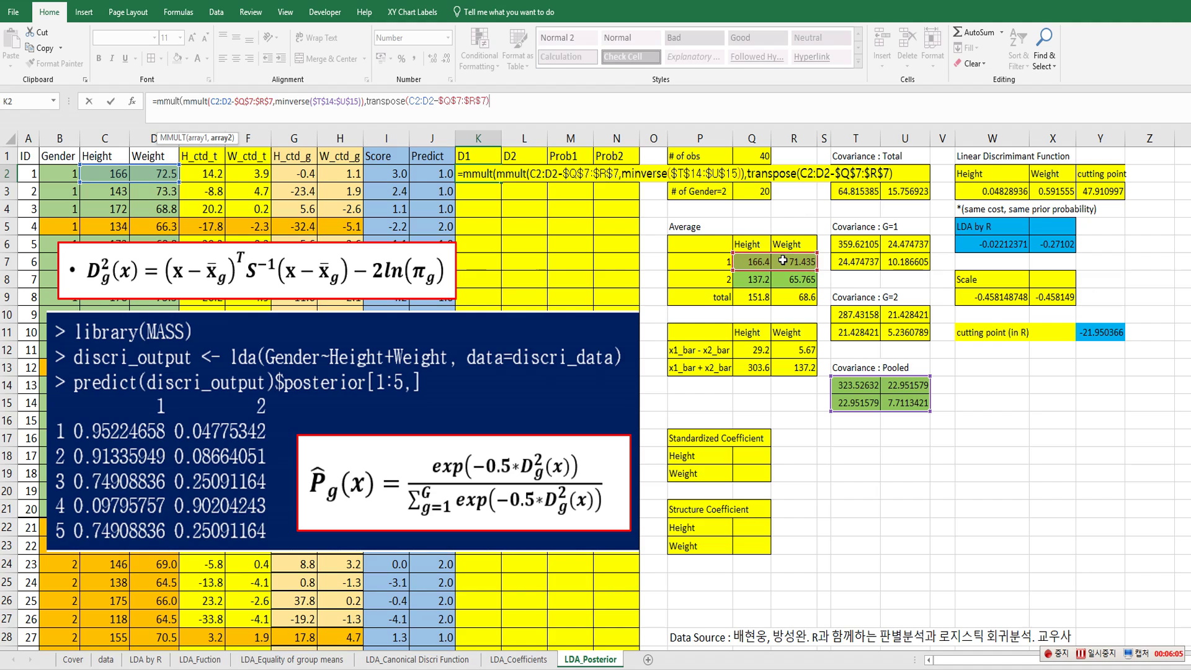
{"action": "type", "text": ")"}
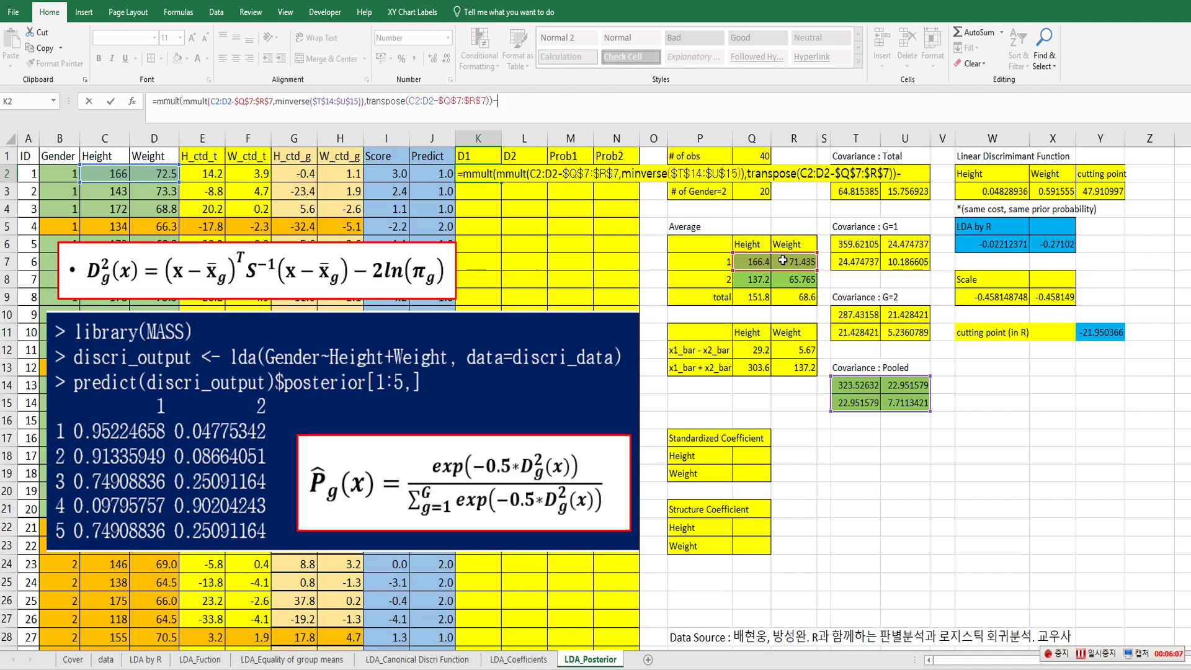
{"action": "type", "text": "-2*ln"}
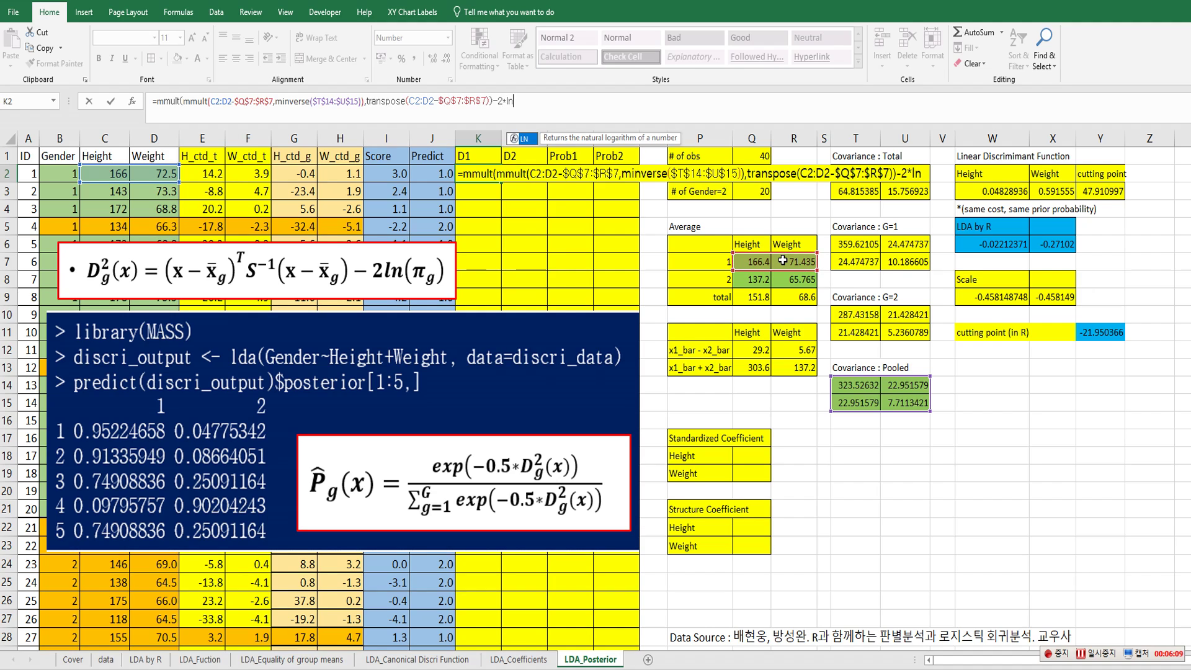
{"action": "type", "text": "("}
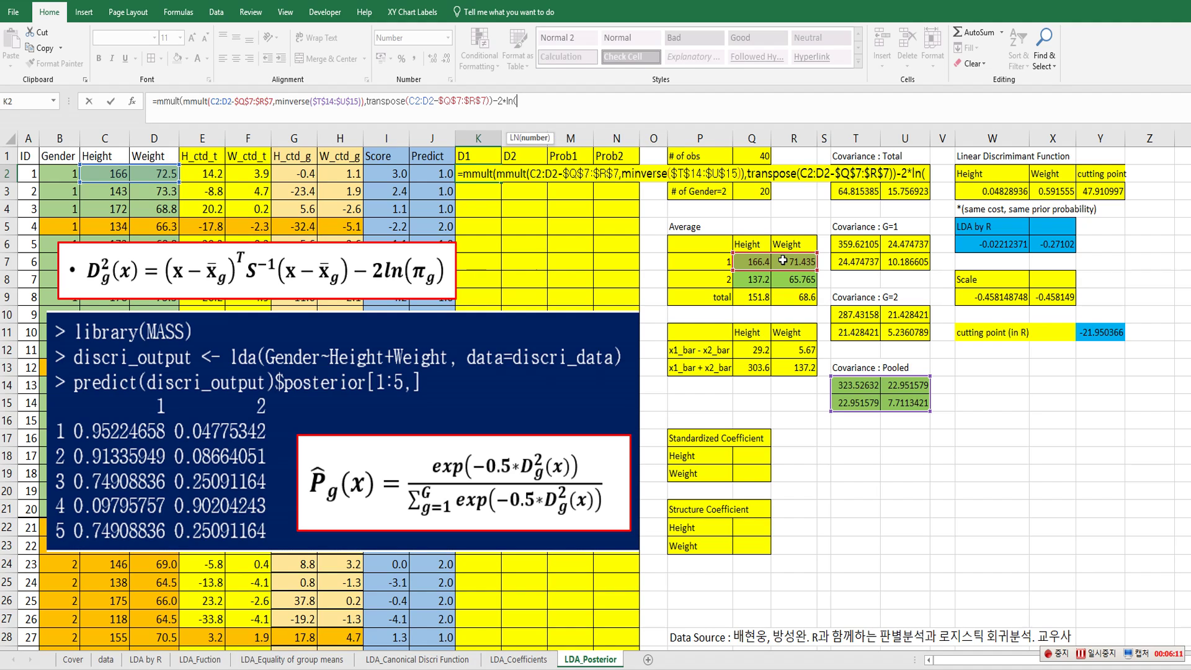
{"action": "type", "text": "0.5)"}
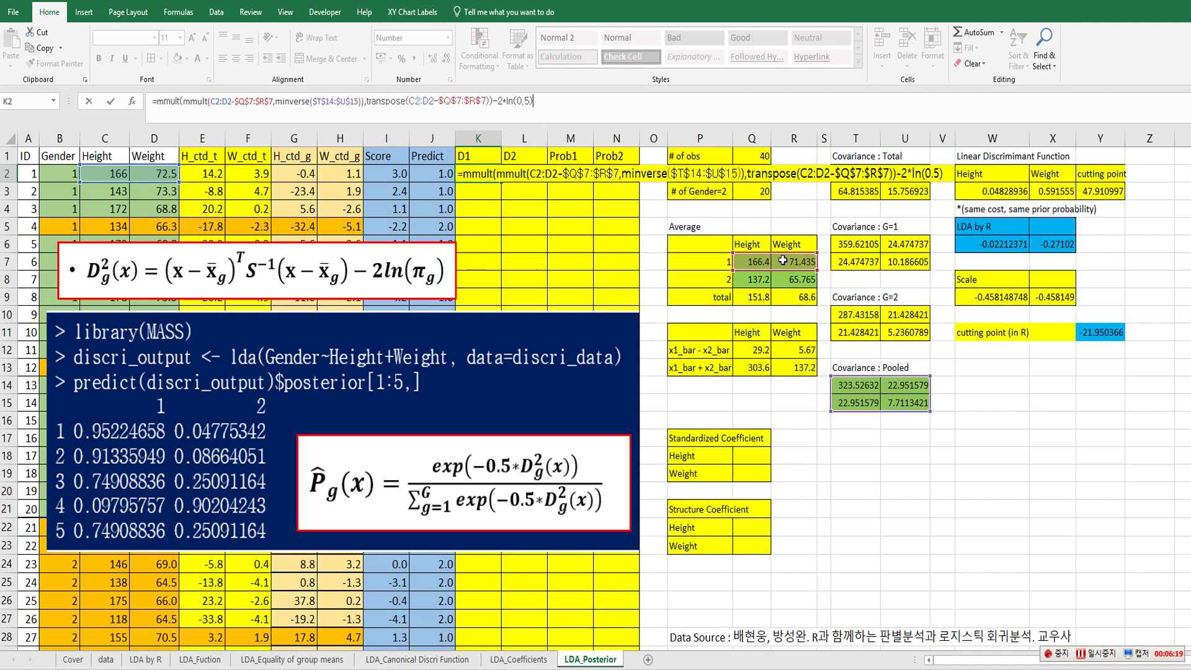
{"action": "key", "text": "ctrl+shift+Return"}
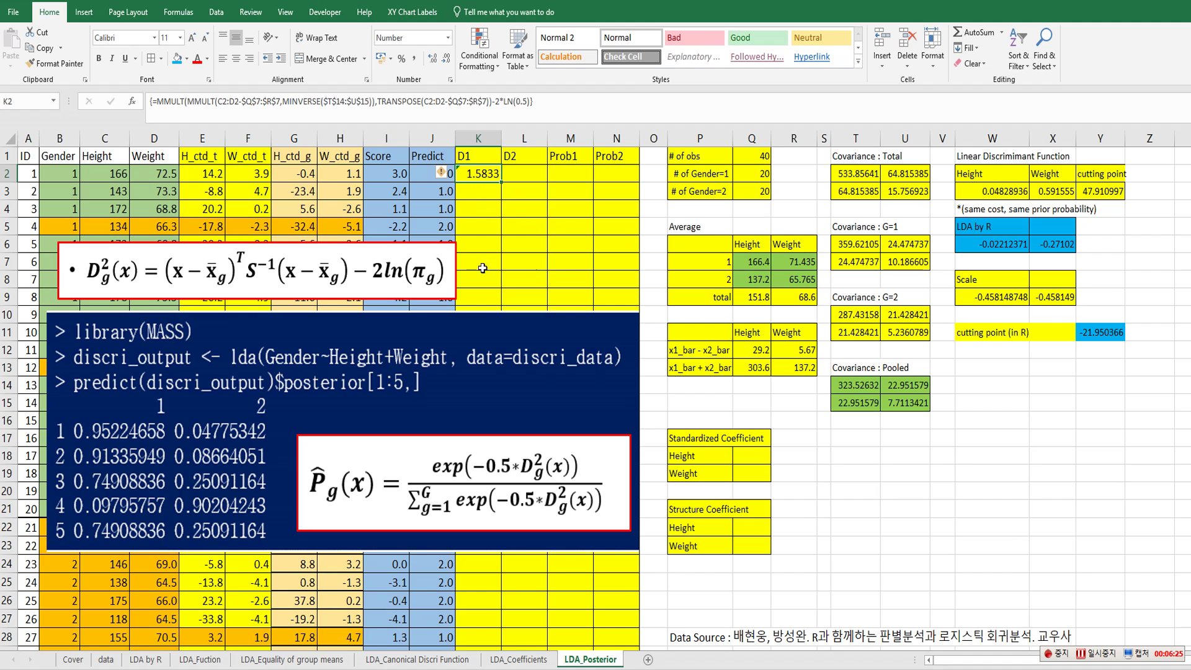
{"action": "double_click", "coordinate": [502, 183]}
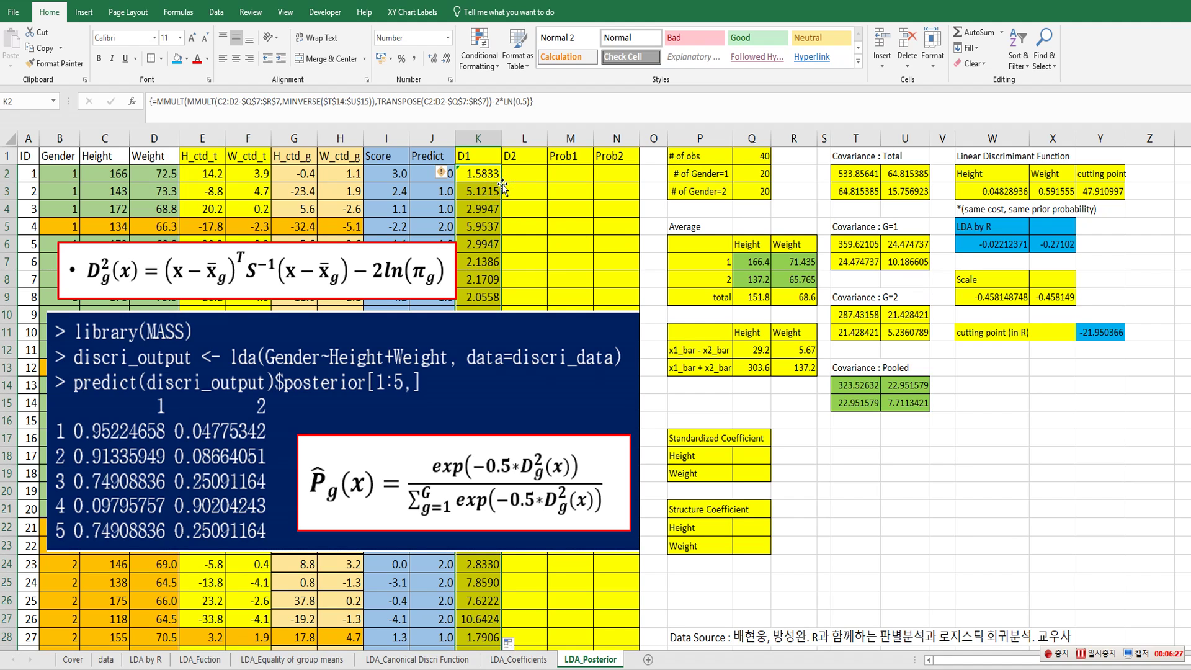
{"action": "left_click", "coordinate": [518, 176]}
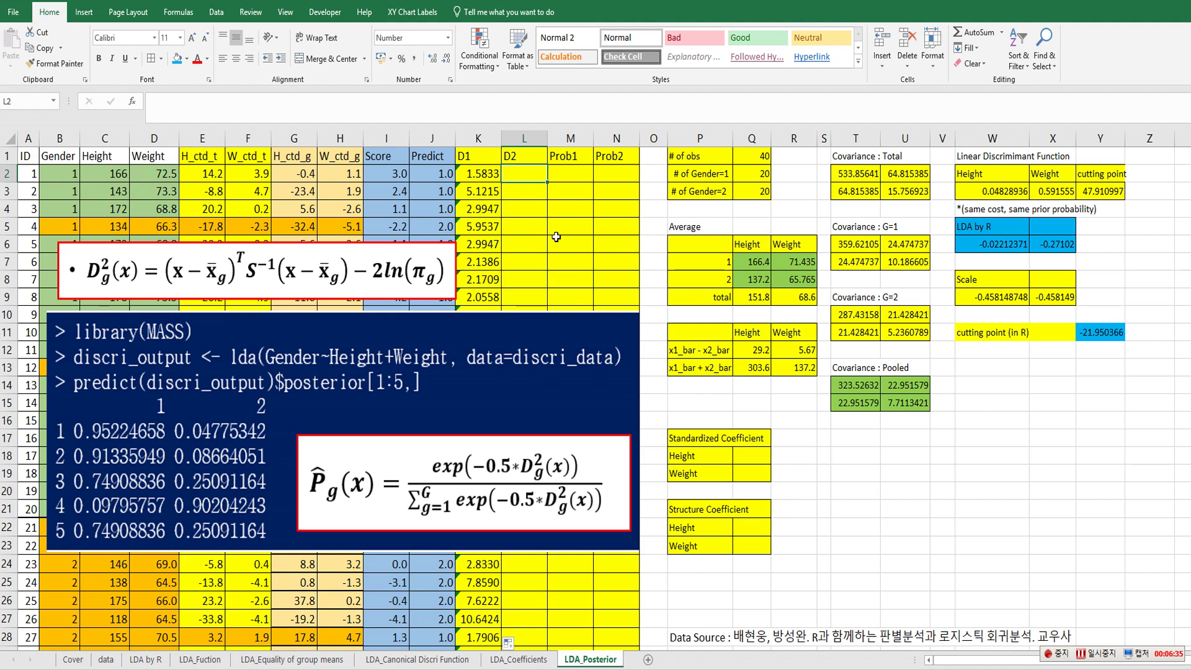
In L2, build the inner product mmult(C2:D2-$Q$8:$R$8,minverse($T$14:$U$15)) for D2.
{"action": "type", "text": "=mm"}
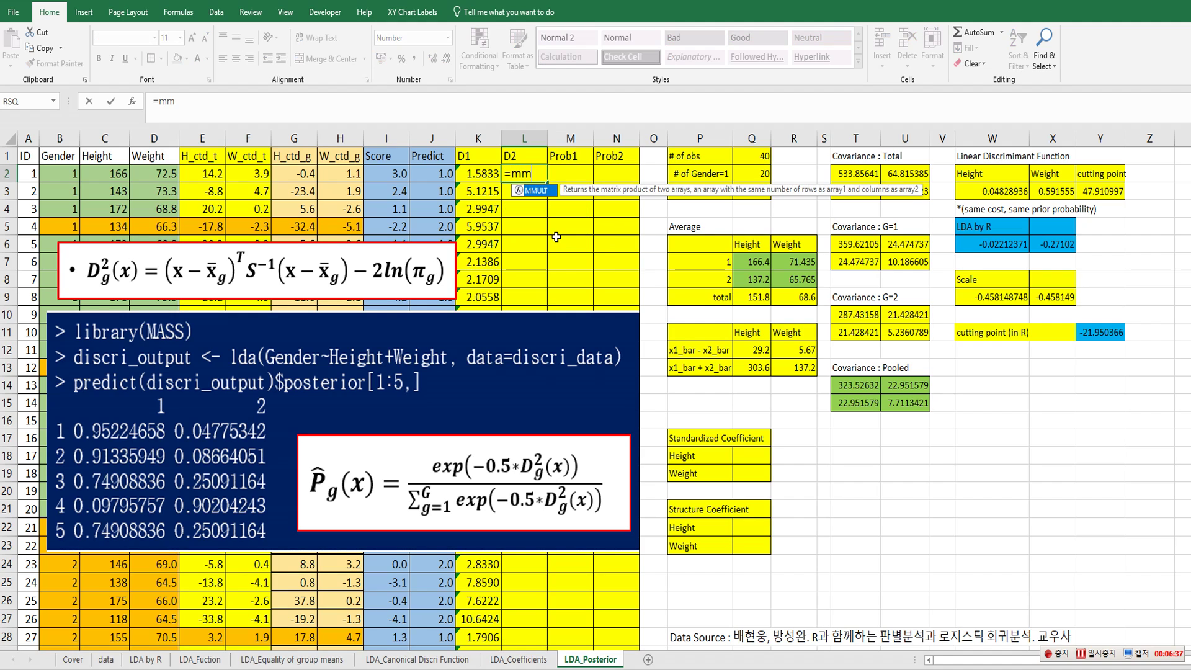
{"action": "type", "text": "ult("}
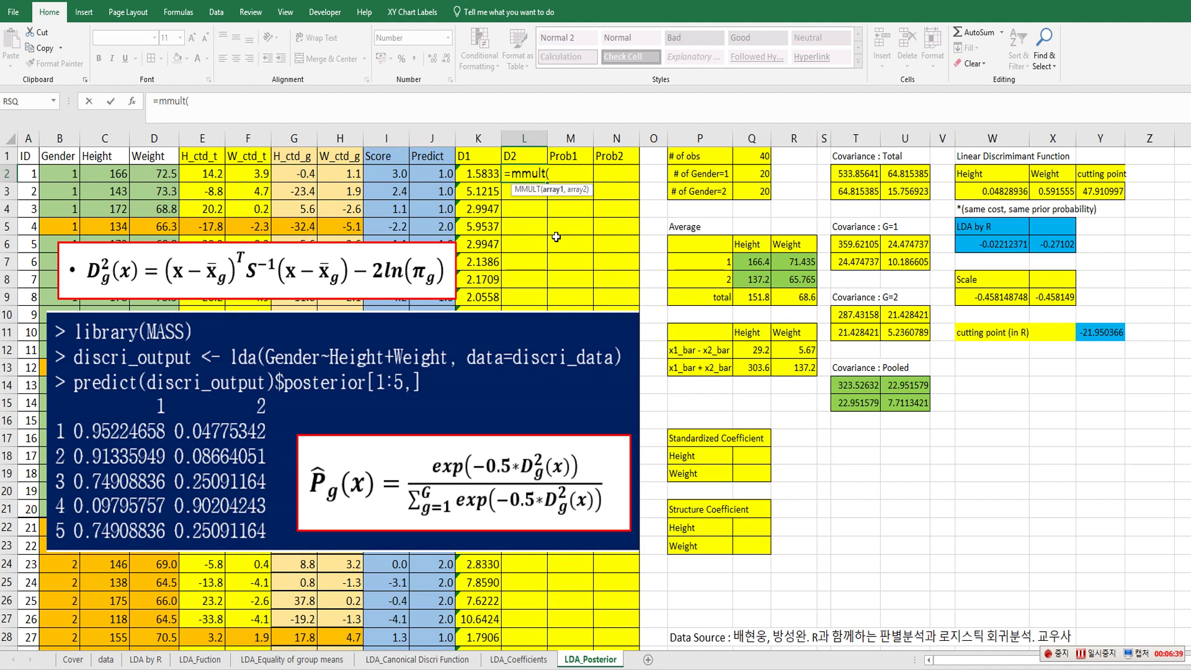
{"action": "left_click_drag", "start_coordinate": [118, 173], "coordinate": [138, 171]}
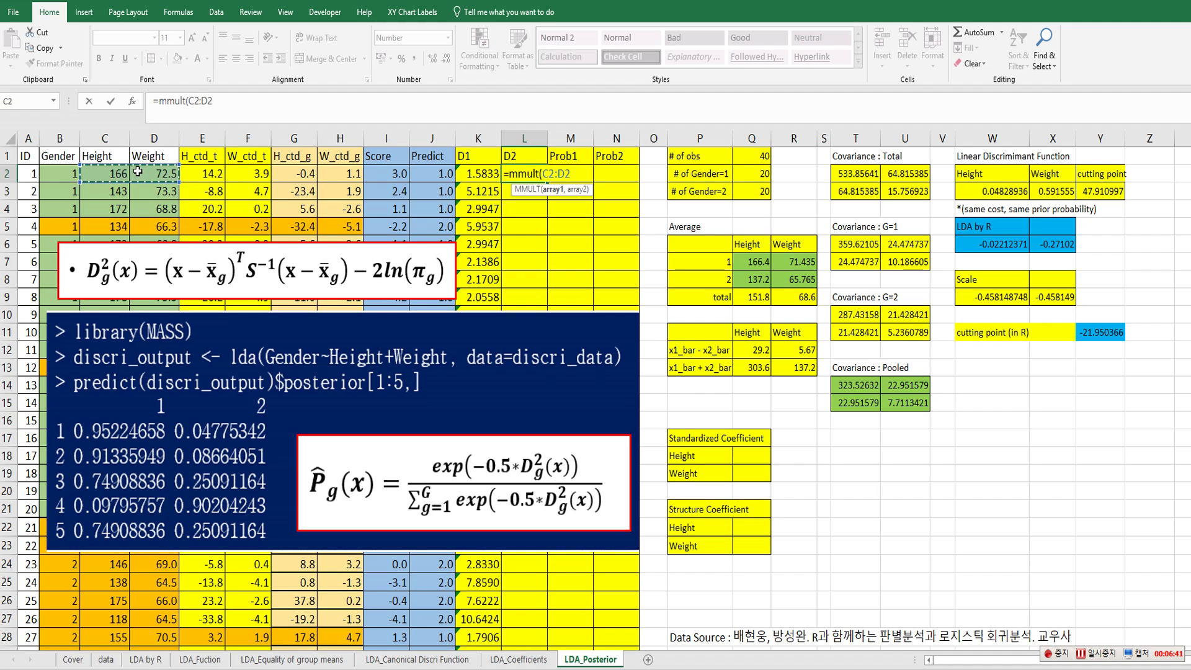
{"action": "type", "text": "-"}
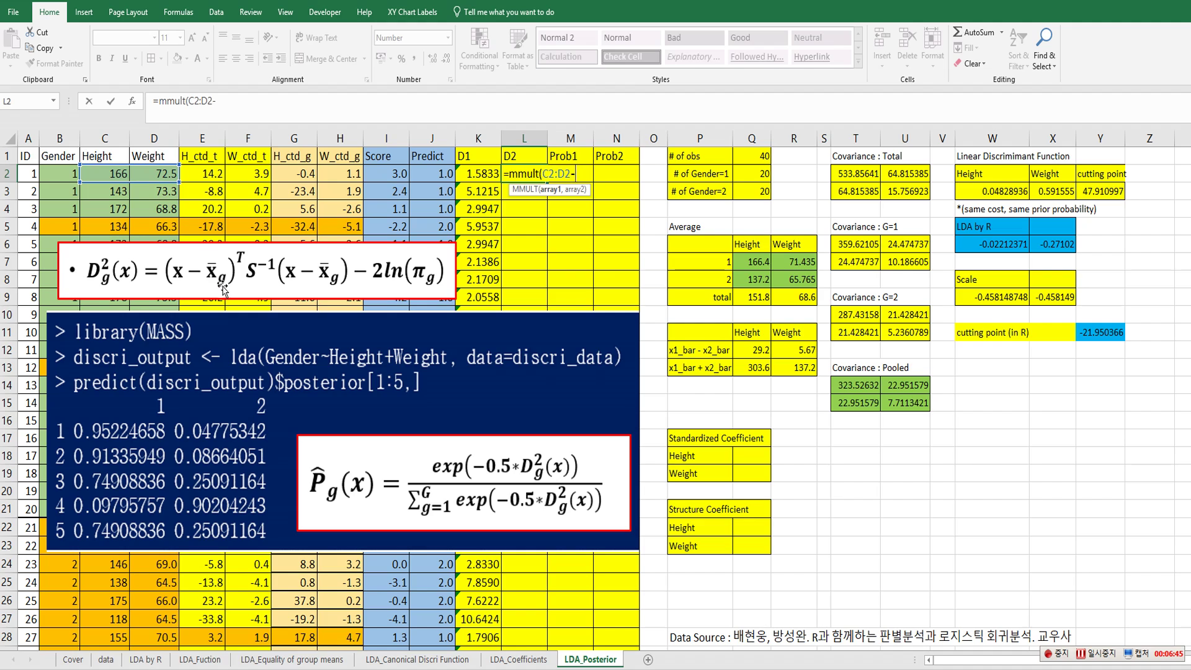
{"action": "left_click_drag", "start_coordinate": [750, 281], "coordinate": [783, 278]}
{"action": "key", "text": "F4"}
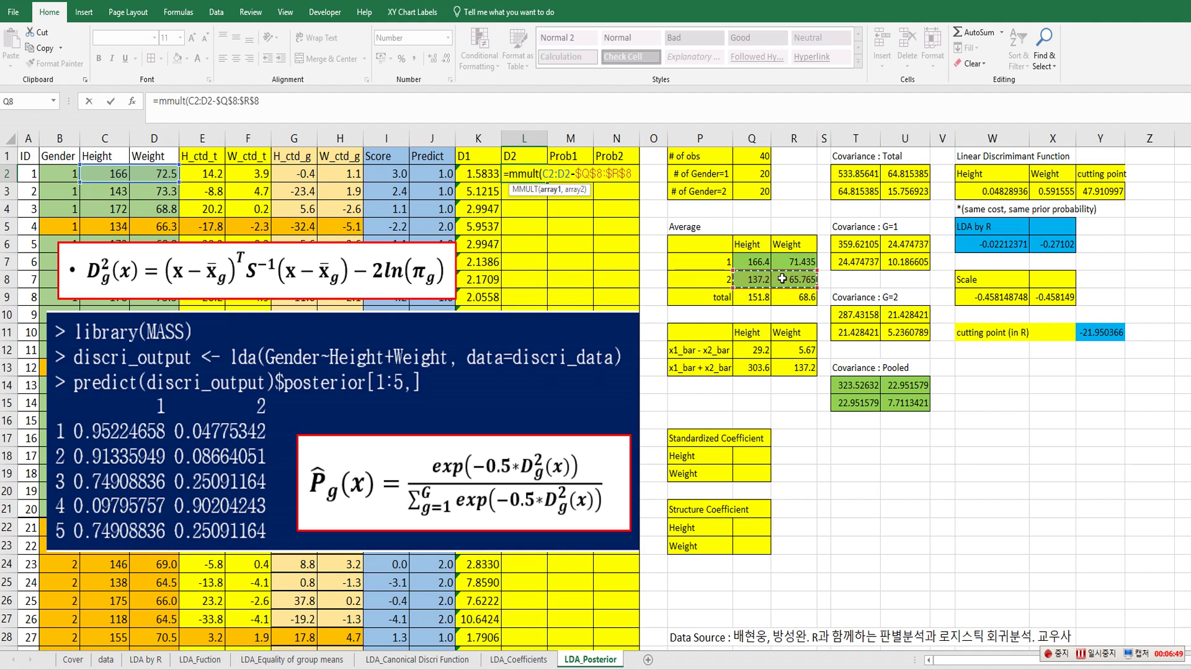
{"action": "type", "text": ",minv"}
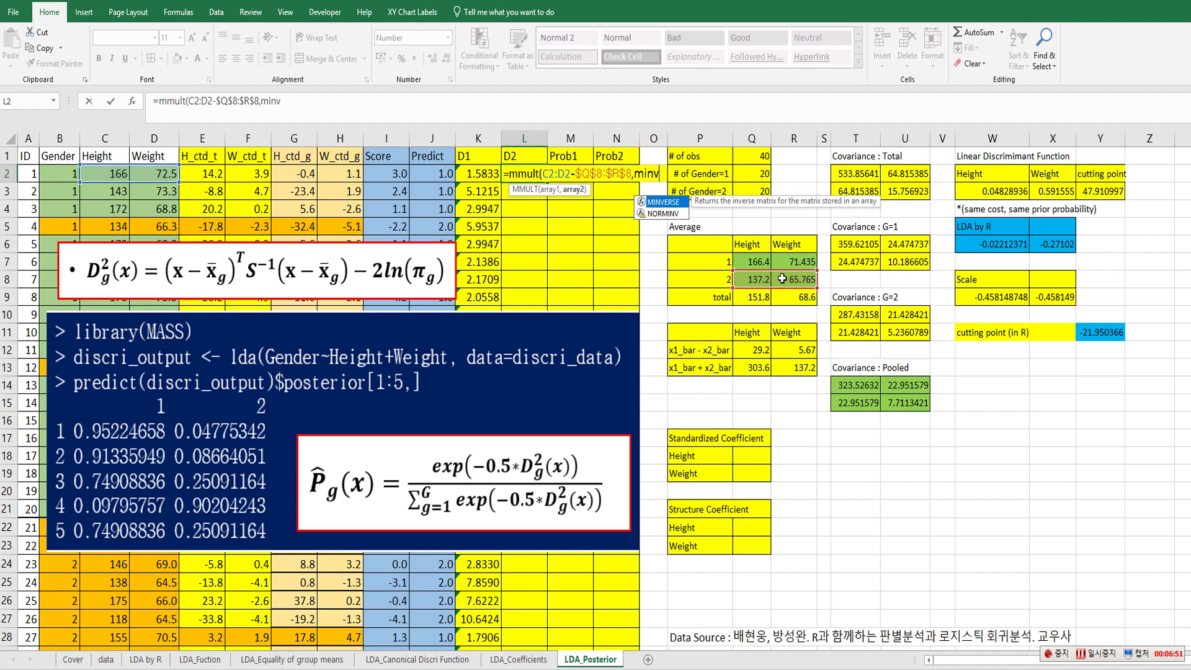
{"action": "type", "text": "erse("}
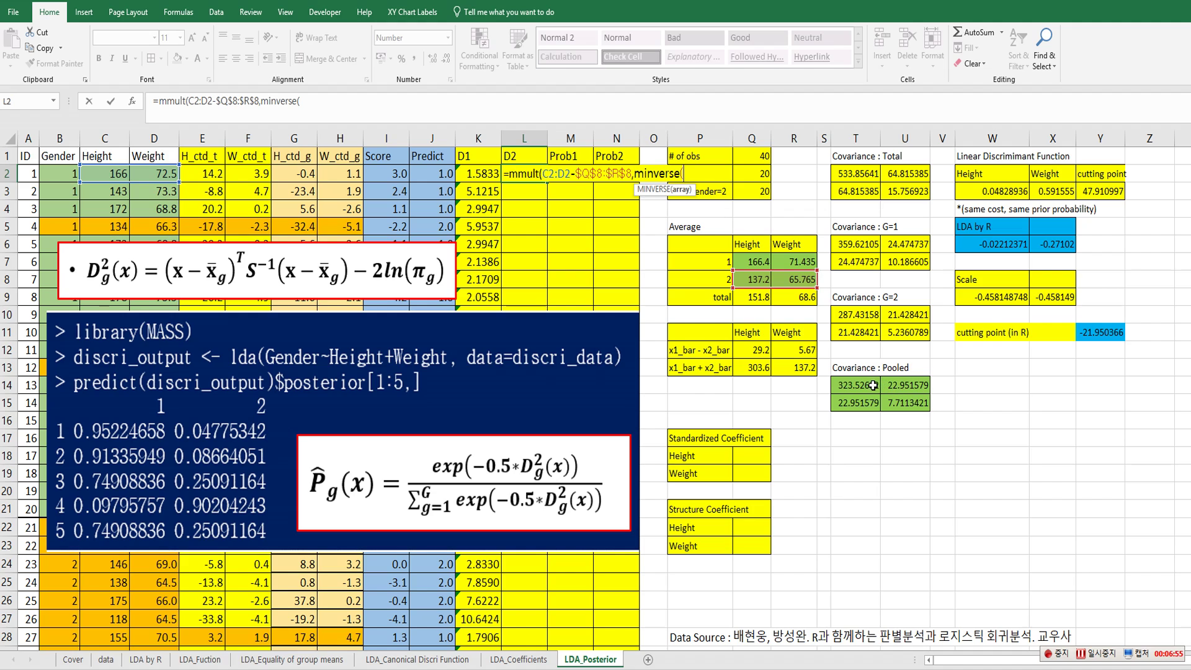
{"action": "left_click_drag", "start_coordinate": [873, 386], "coordinate": [897, 401]}
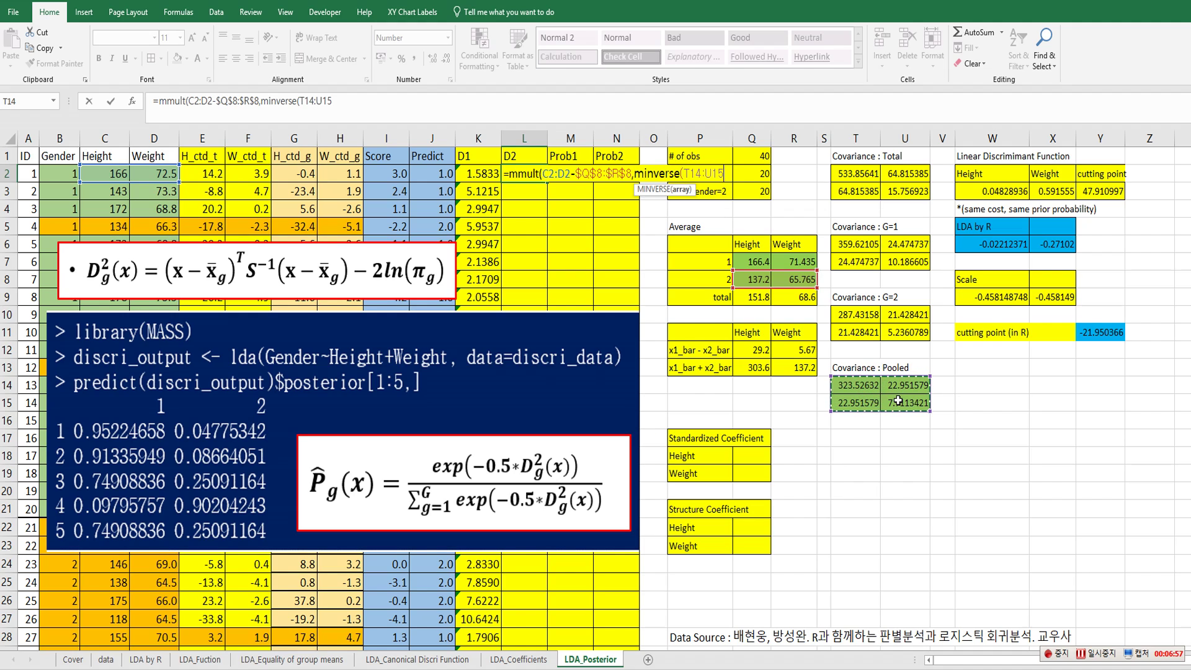
{"action": "key", "text": "F4"}
{"action": "type", "text": "))"}
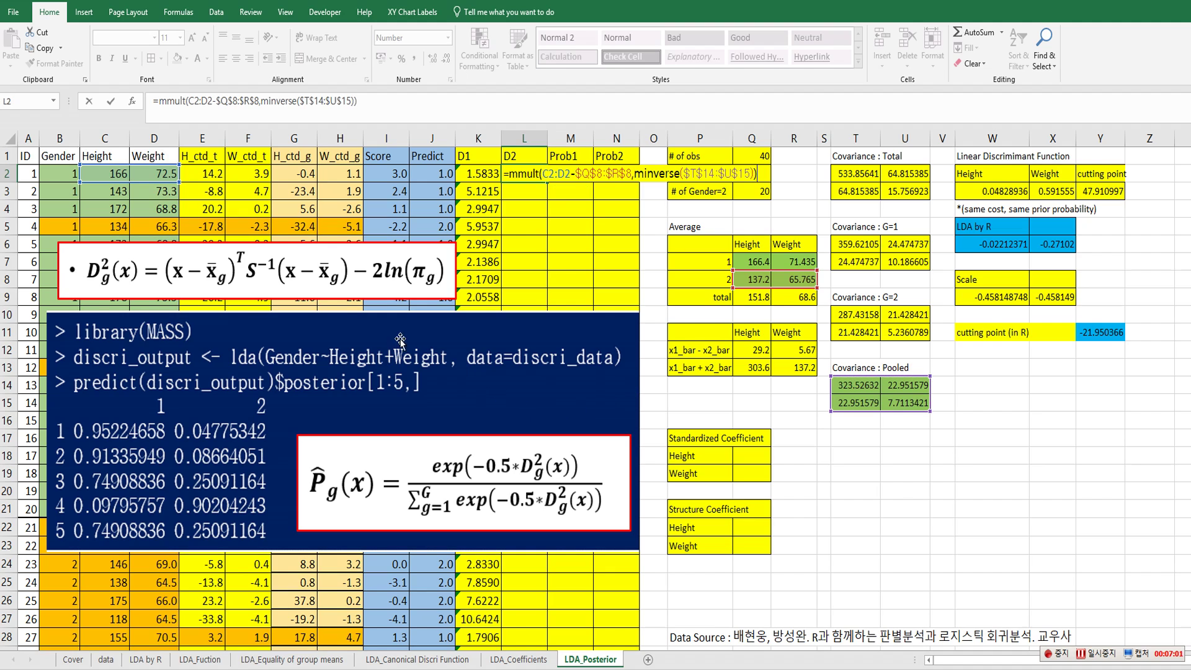
Wrap it with MMULT, TRANSPOSE(C2:D2-$Q$8:$R$8) and -2*LN(0.5) as an array formula, filled down column L.
{"action": "left_click", "coordinate": [160, 104]}
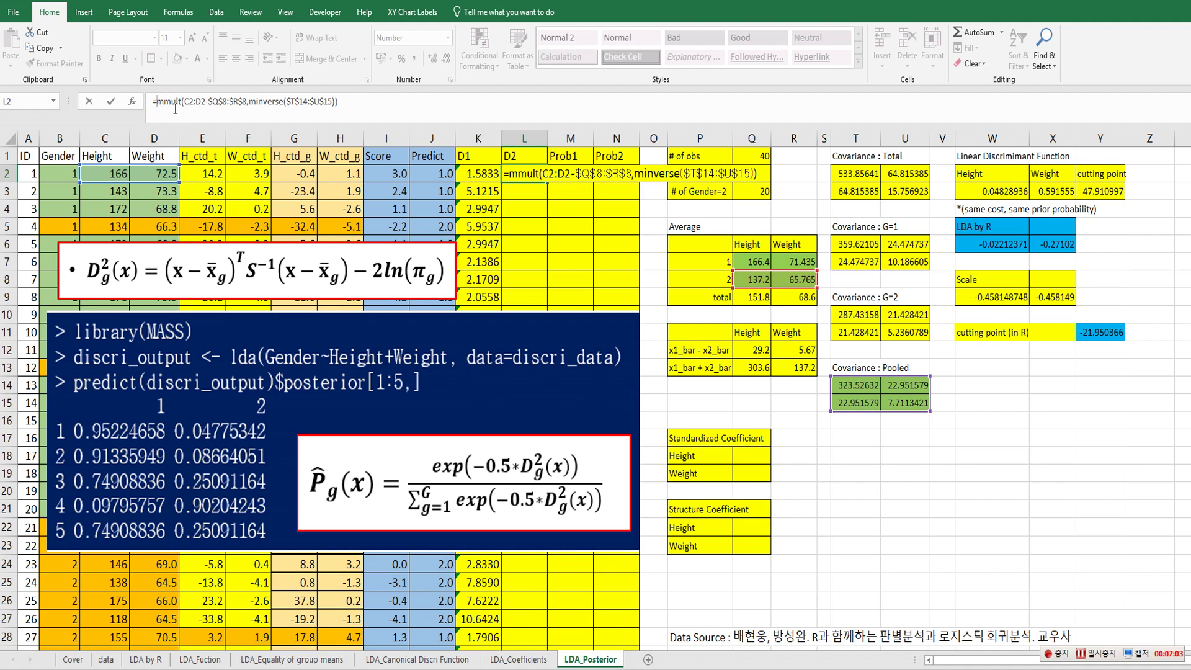
{"action": "type", "text": "mmult"}
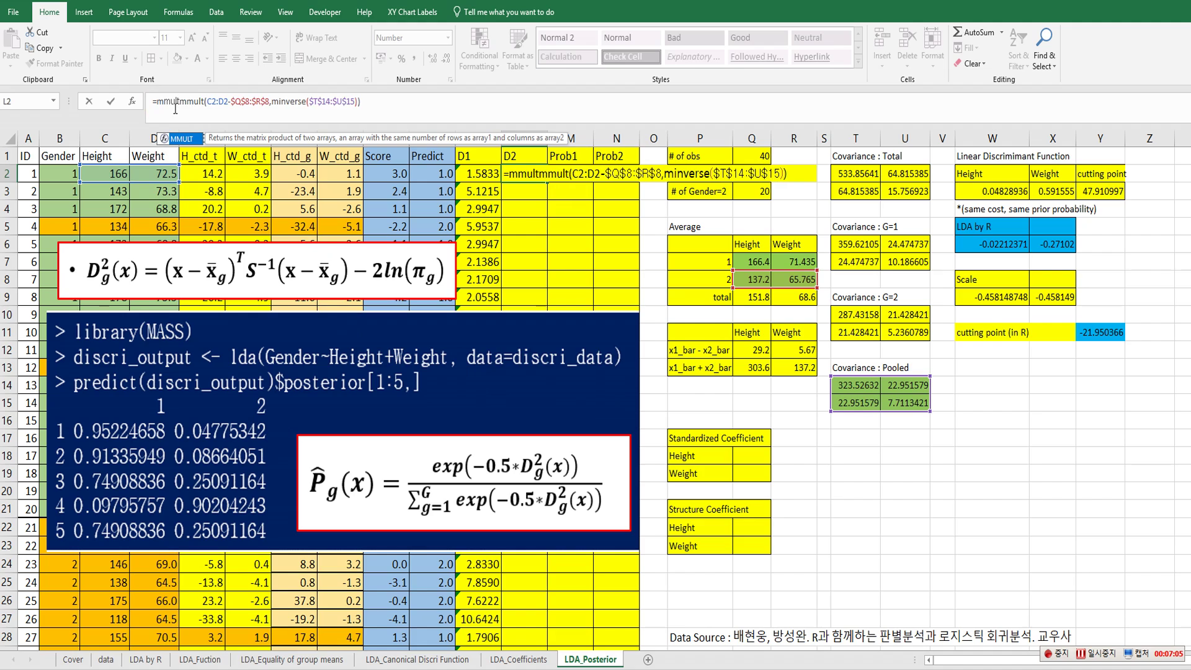
{"action": "type", "text": "("}
{"action": "left_click", "coordinate": [422, 100]}
{"action": "type", "text": ",transpose("}
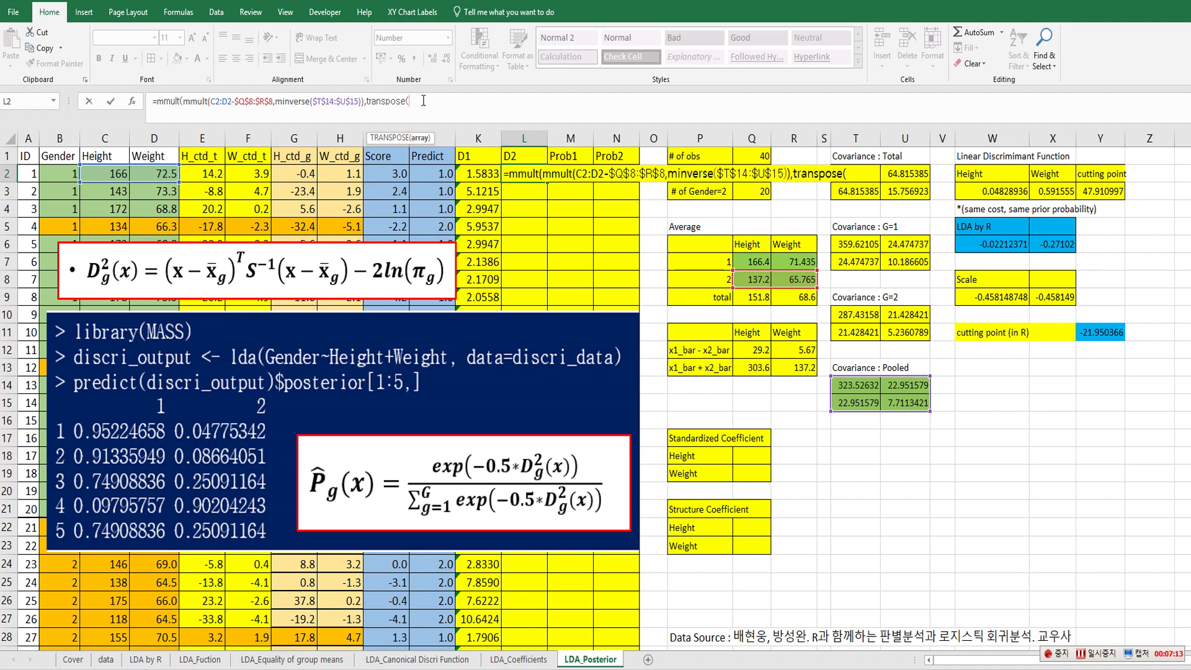
{"action": "left_click_drag", "start_coordinate": [105, 174], "coordinate": [153, 171]}
{"action": "type", "text": "-"}
{"action": "left_click_drag", "start_coordinate": [742, 279], "coordinate": [784, 280]}
{"action": "key", "text": "F4"}
{"action": "type", "text": "))"}
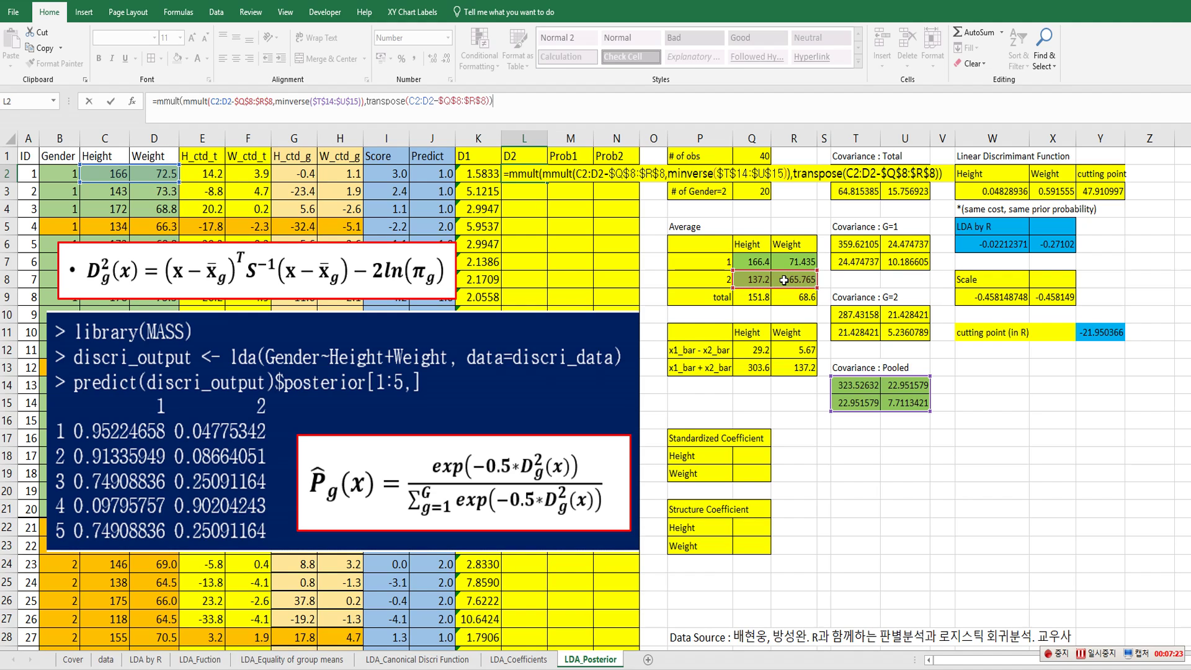
{"action": "type", "text": "-2*ln"}
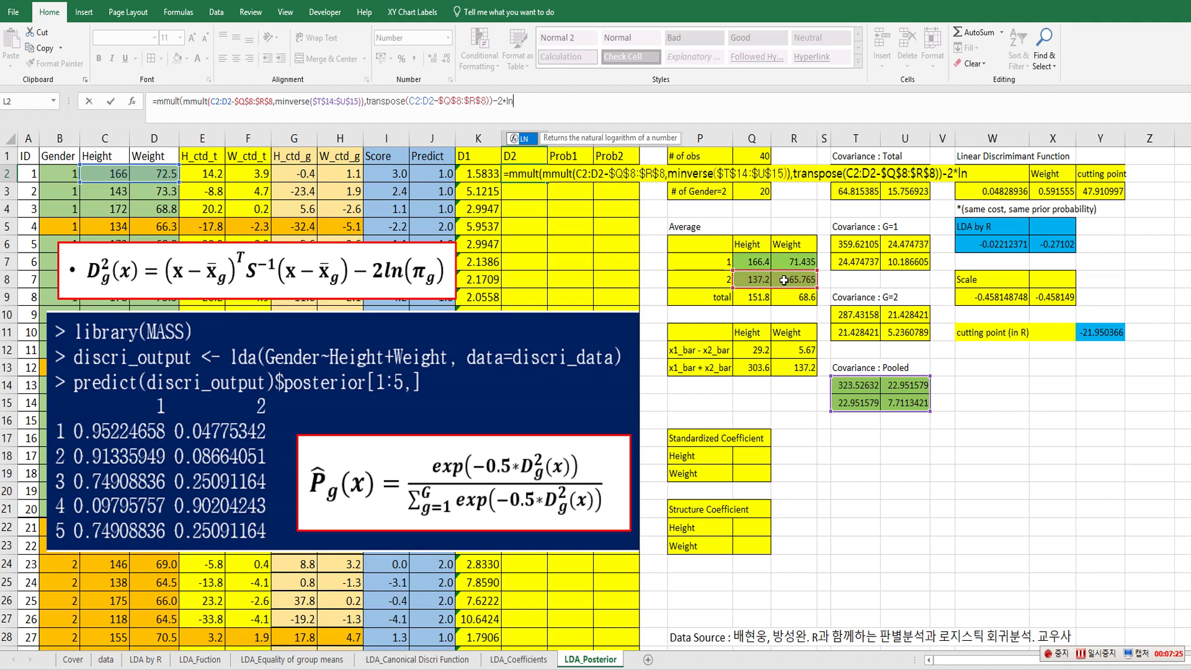
{"action": "type", "text": "(0.5)"}
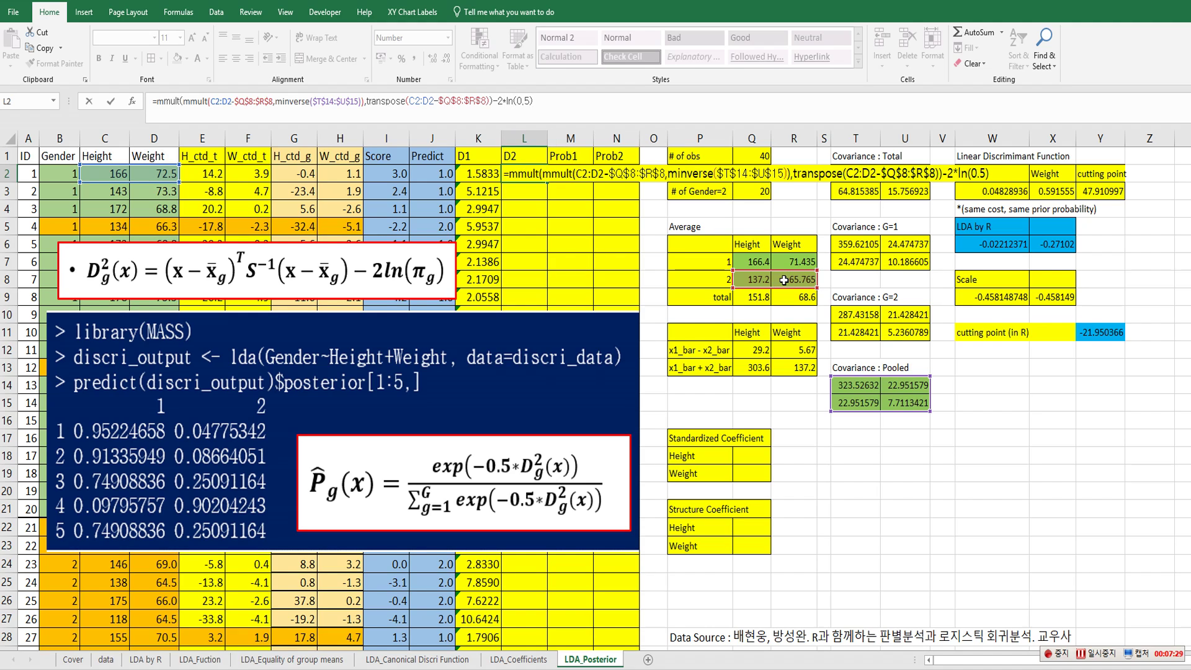
{"action": "key", "text": "ctrl+shift+Return"}
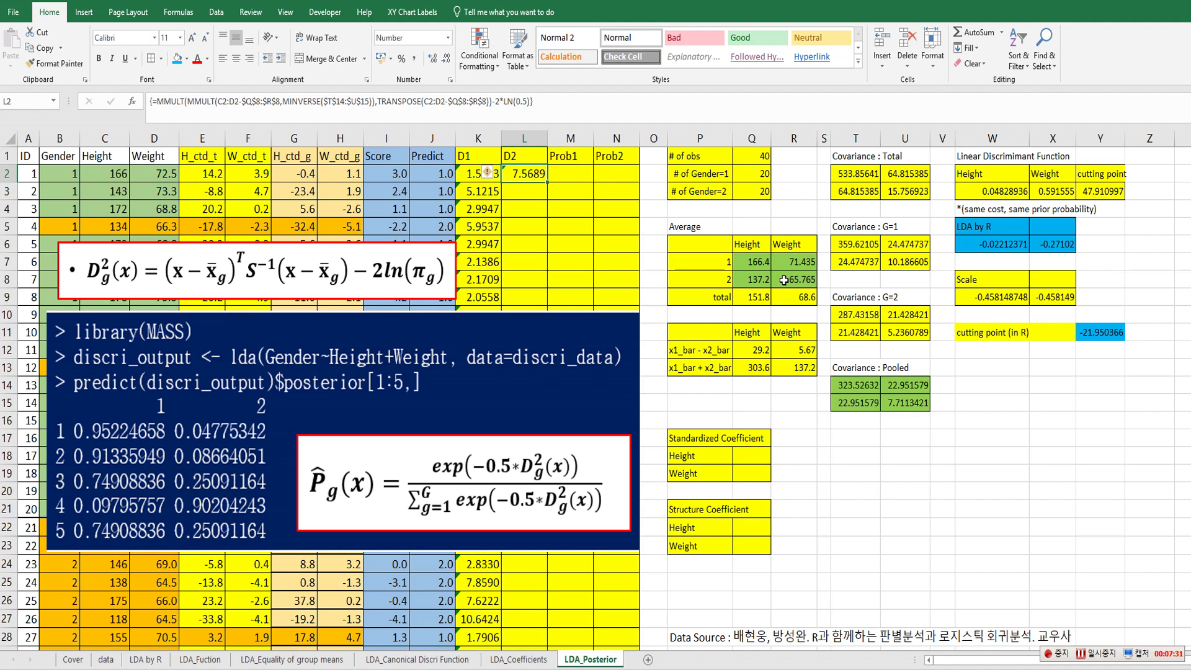
{"action": "double_click", "coordinate": [550, 184]}
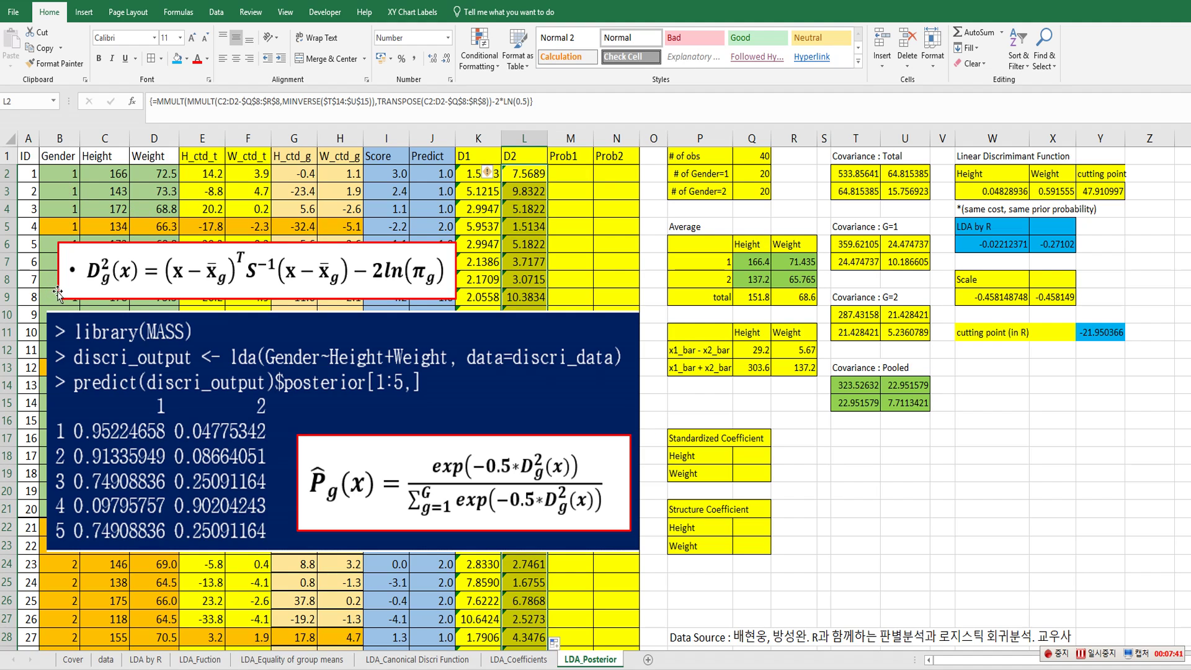
Enter =exp(-0.5*K2)/(exp(-0.5*K2)+exp(-0.5*L2)) as the Prob1 formula in M2.
{"action": "left_click", "coordinate": [520, 190]}
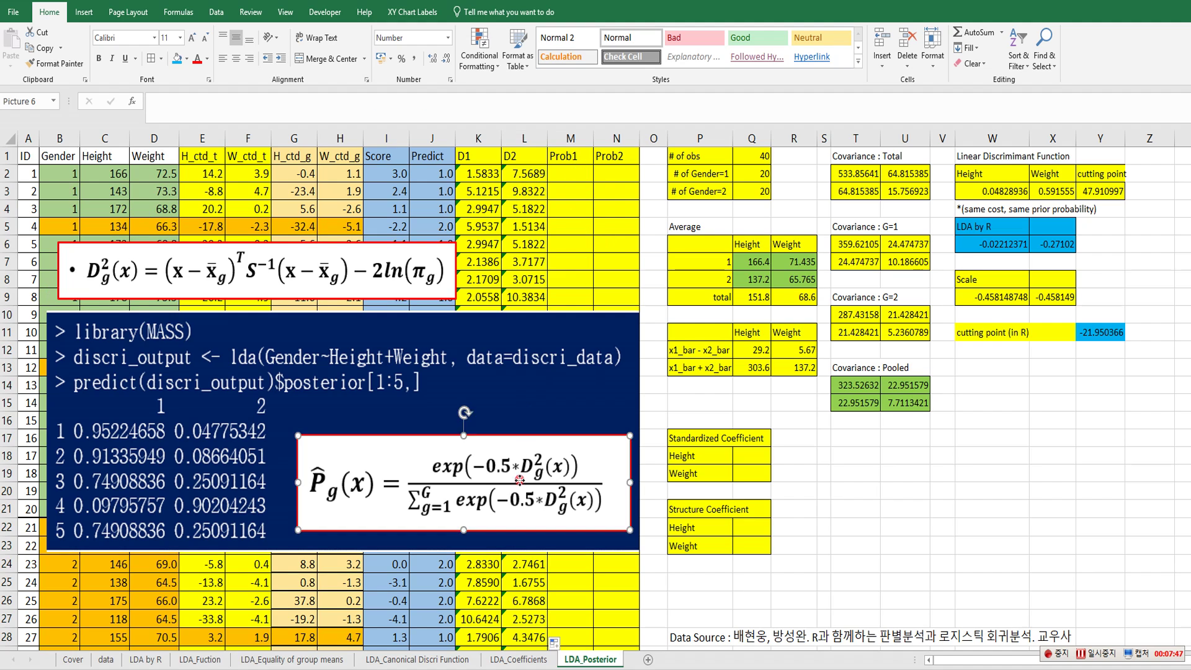
{"action": "left_click_drag", "start_coordinate": [520, 484], "coordinate": [522, 475]}
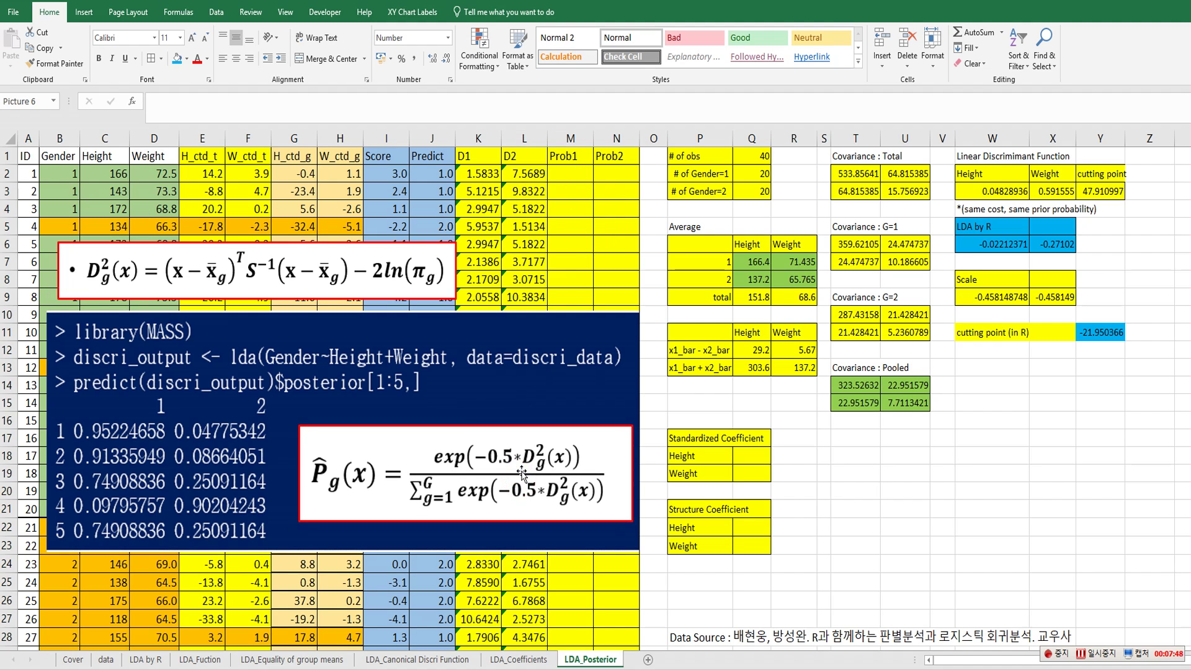
{"action": "left_click", "coordinate": [572, 175]}
{"action": "type", "text": "="}
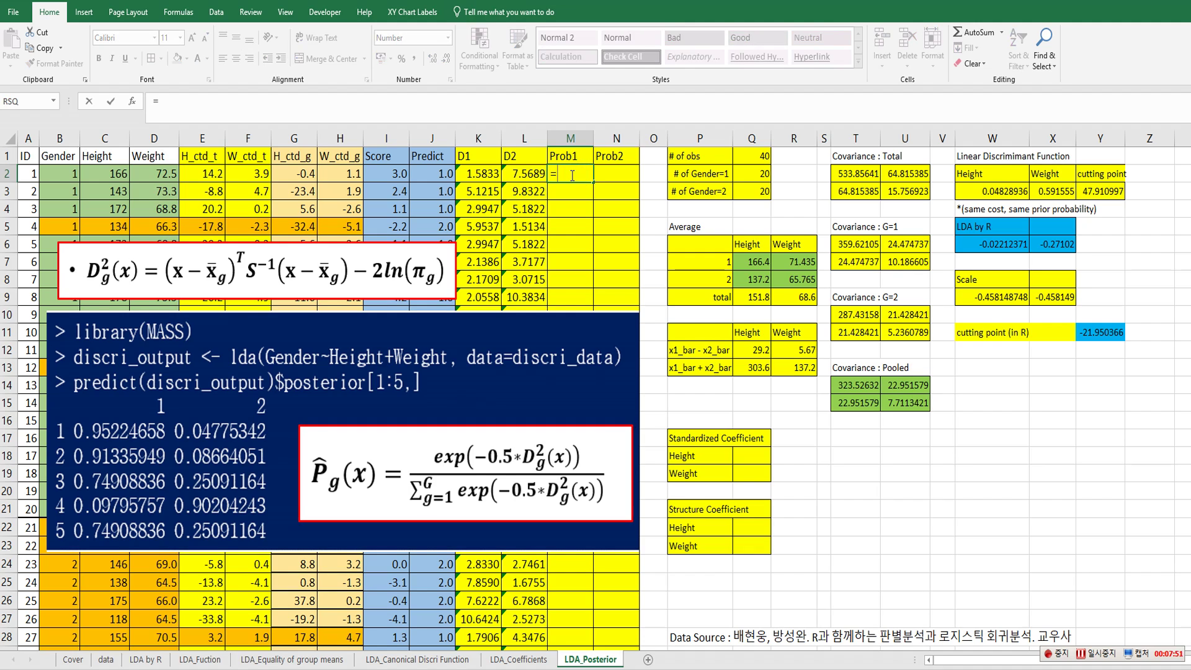
{"action": "type", "text": "exp("}
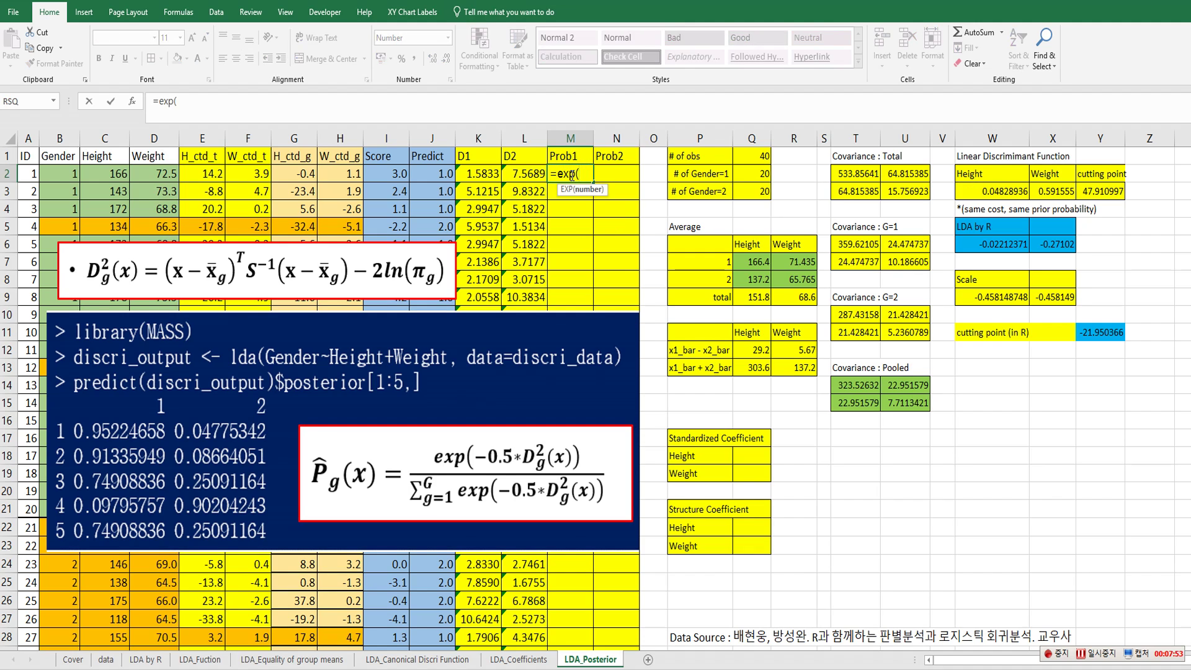
{"action": "type", "text": "-0.5*"}
{"action": "left_click", "coordinate": [488, 177]}
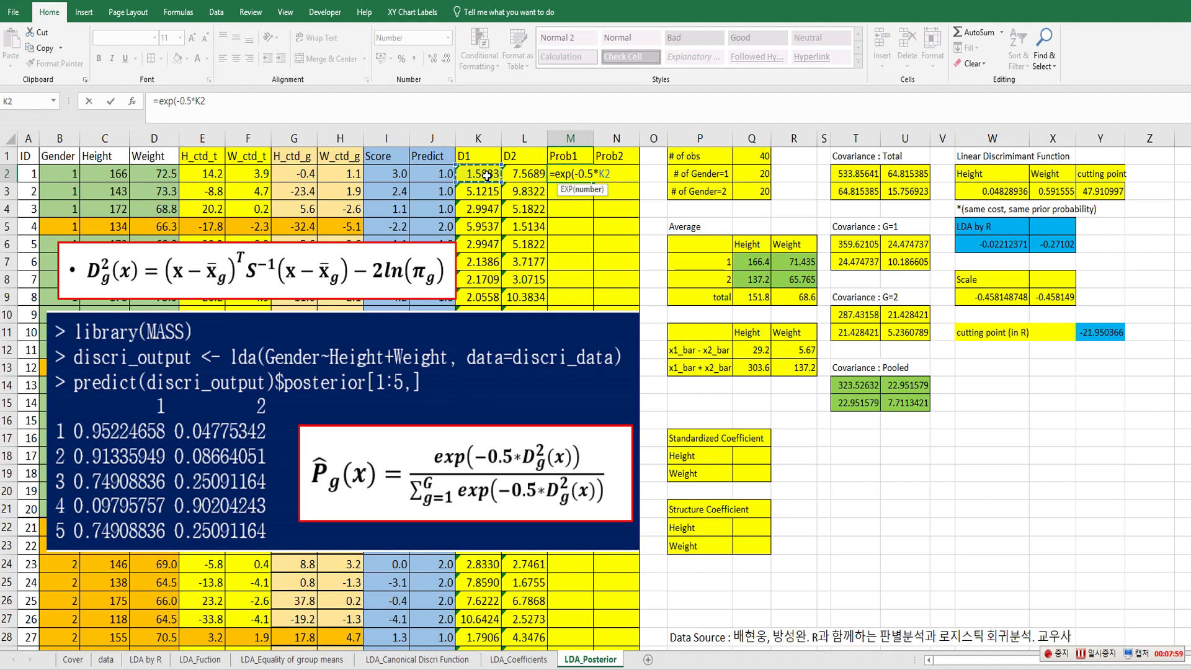
{"action": "type", "text": ")"}
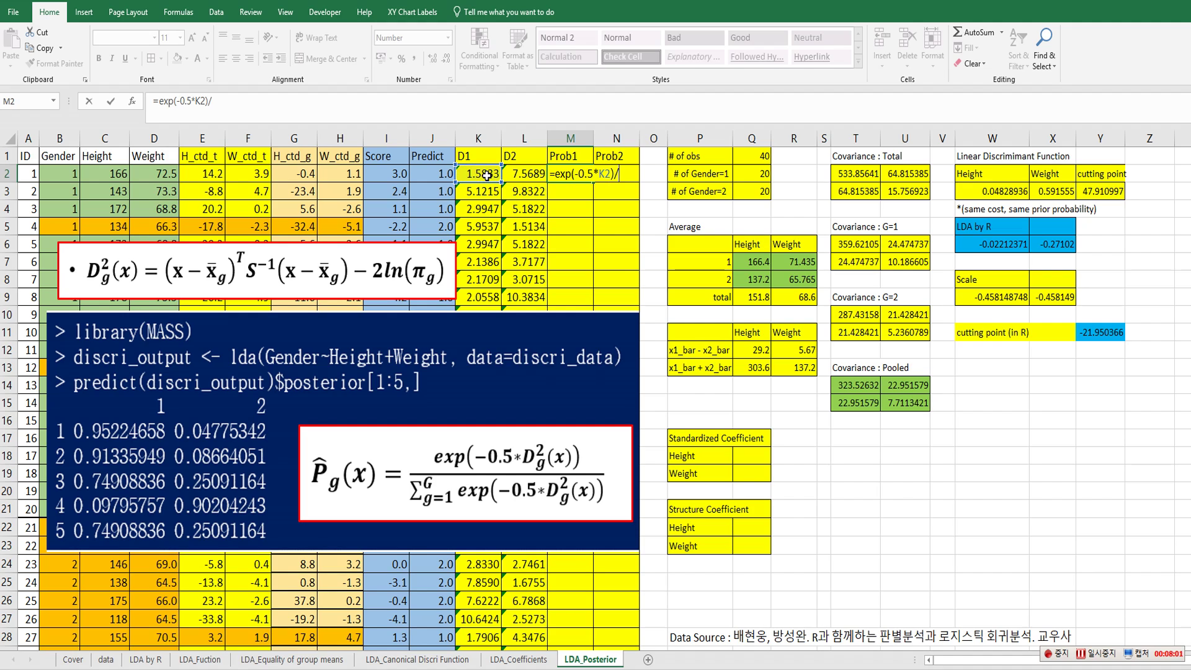
{"action": "type", "text": "/(exp"}
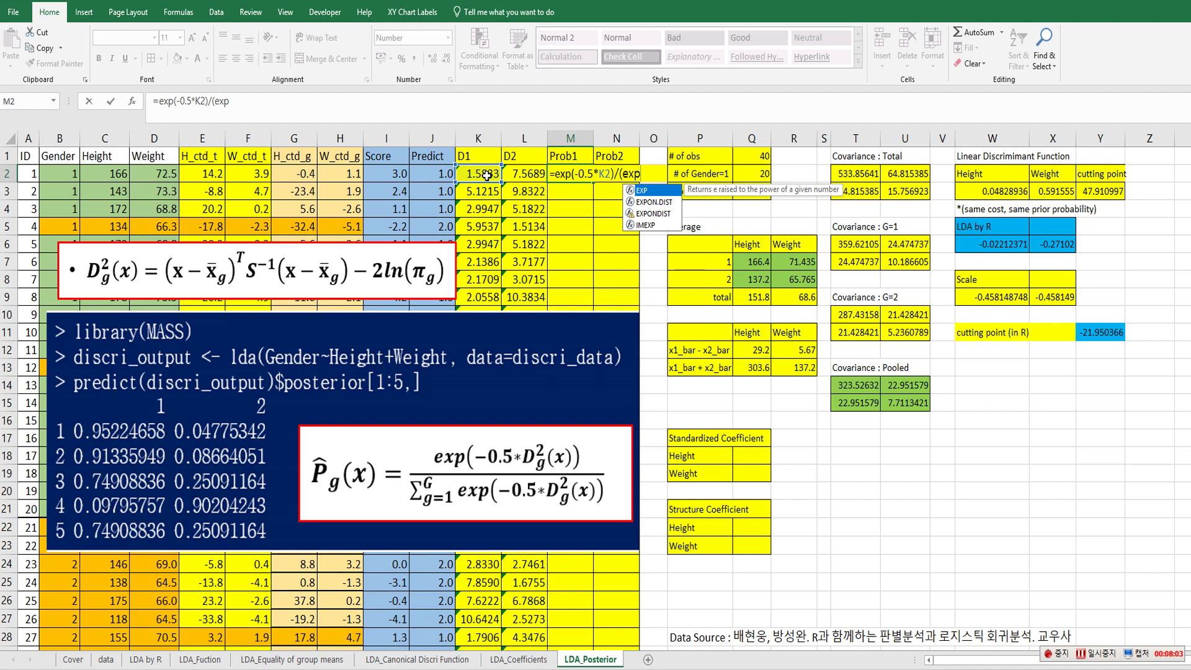
{"action": "type", "text": "(-0.5*"}
{"action": "left_click", "coordinate": [487, 175]}
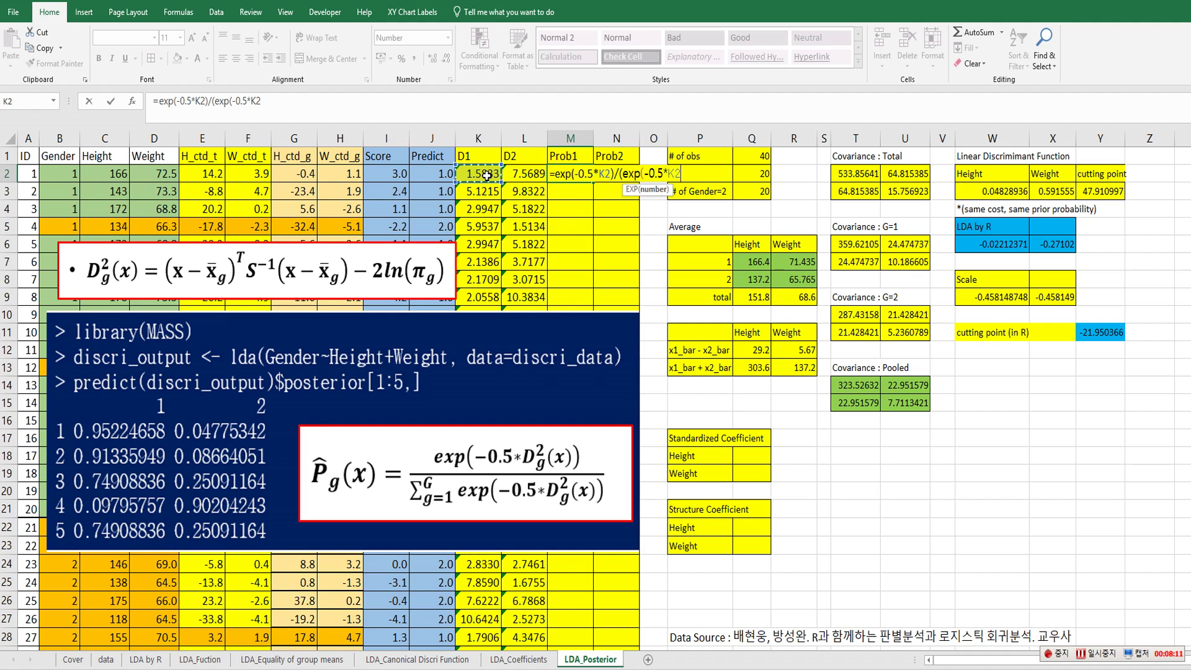
{"action": "type", "text": ")+ex"}
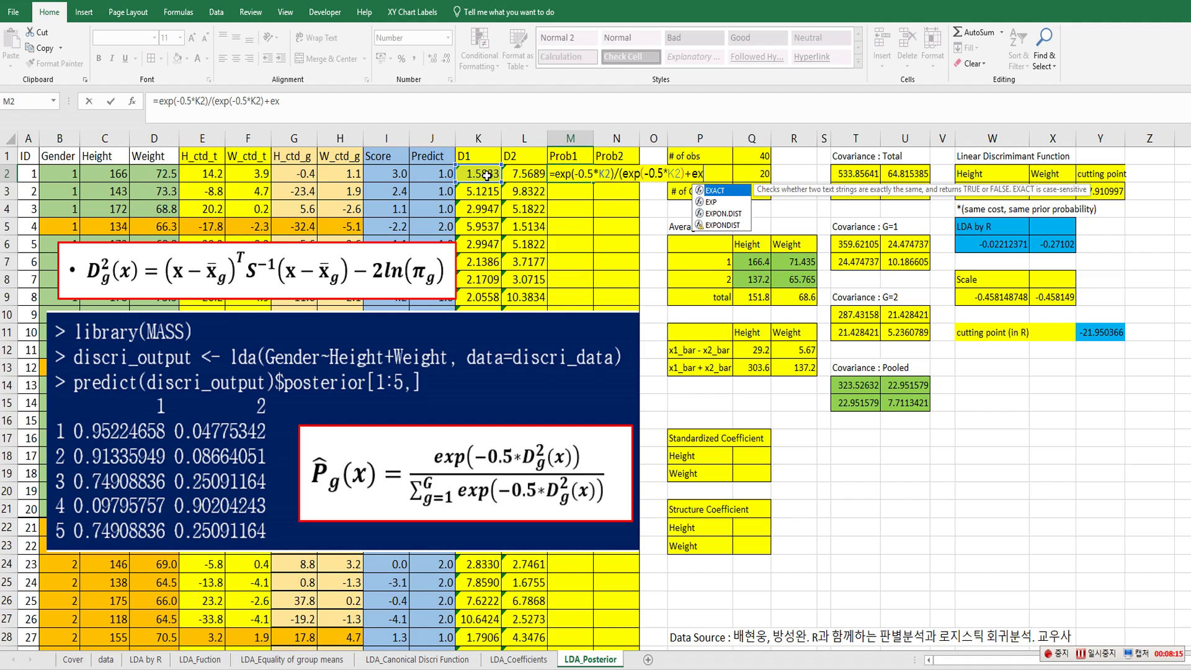
{"action": "type", "text": "p("}
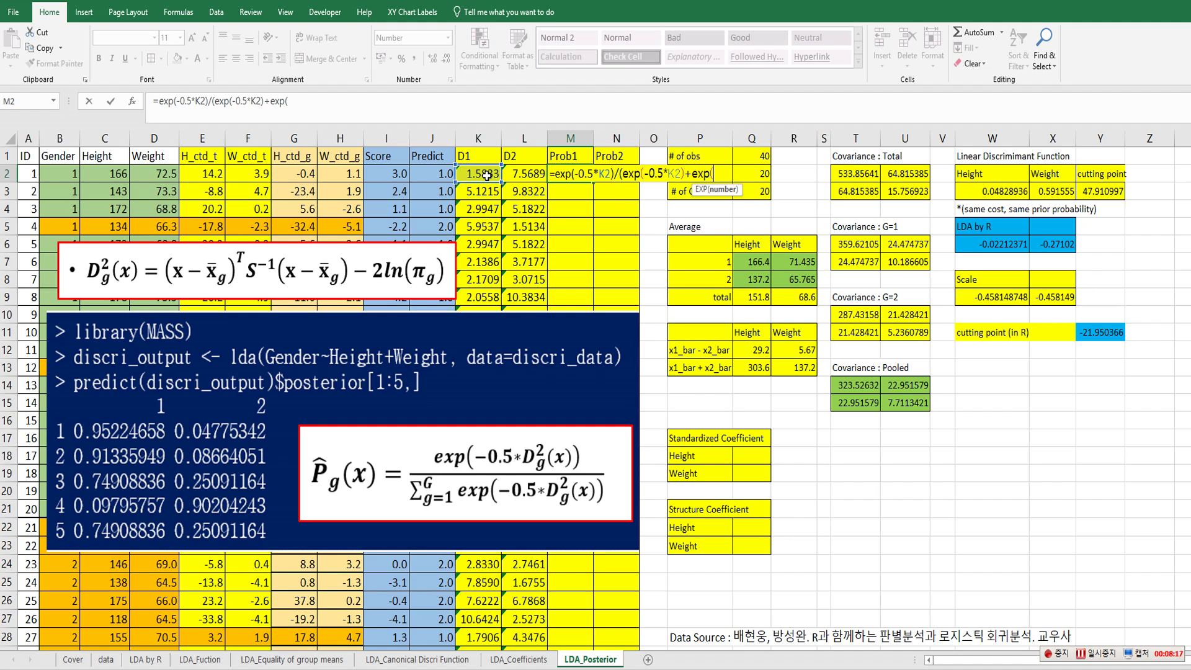
{"action": "type", "text": "-0.5*"}
{"action": "left_click", "coordinate": [519, 173]}
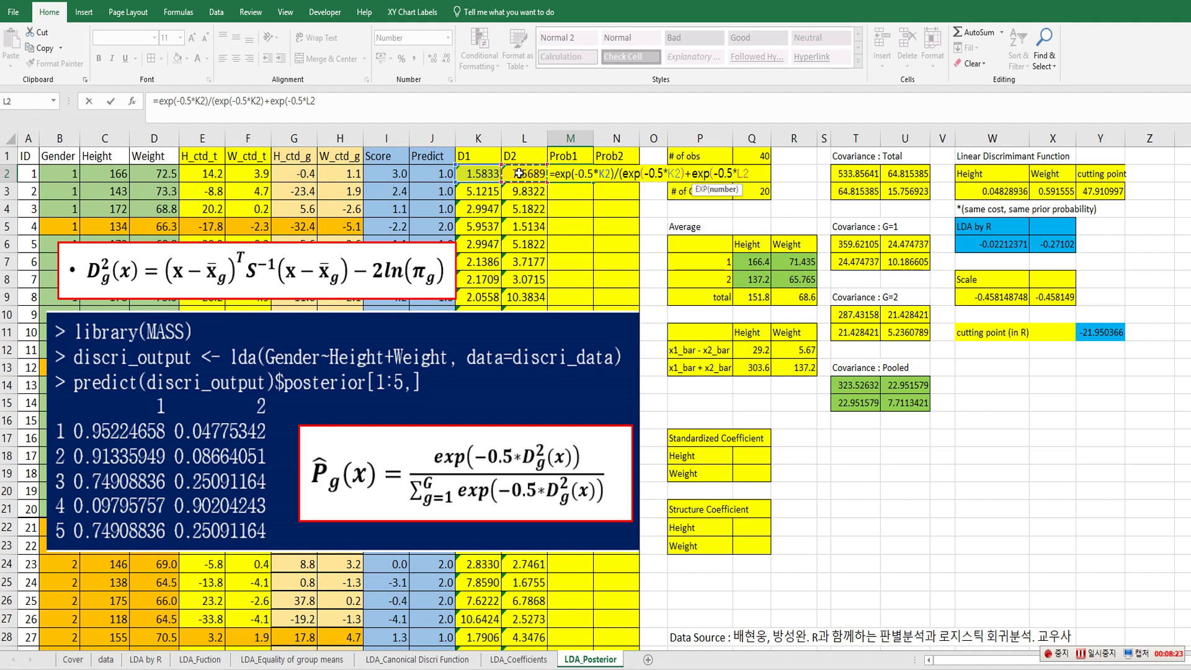
{"action": "type", "text": ")"}
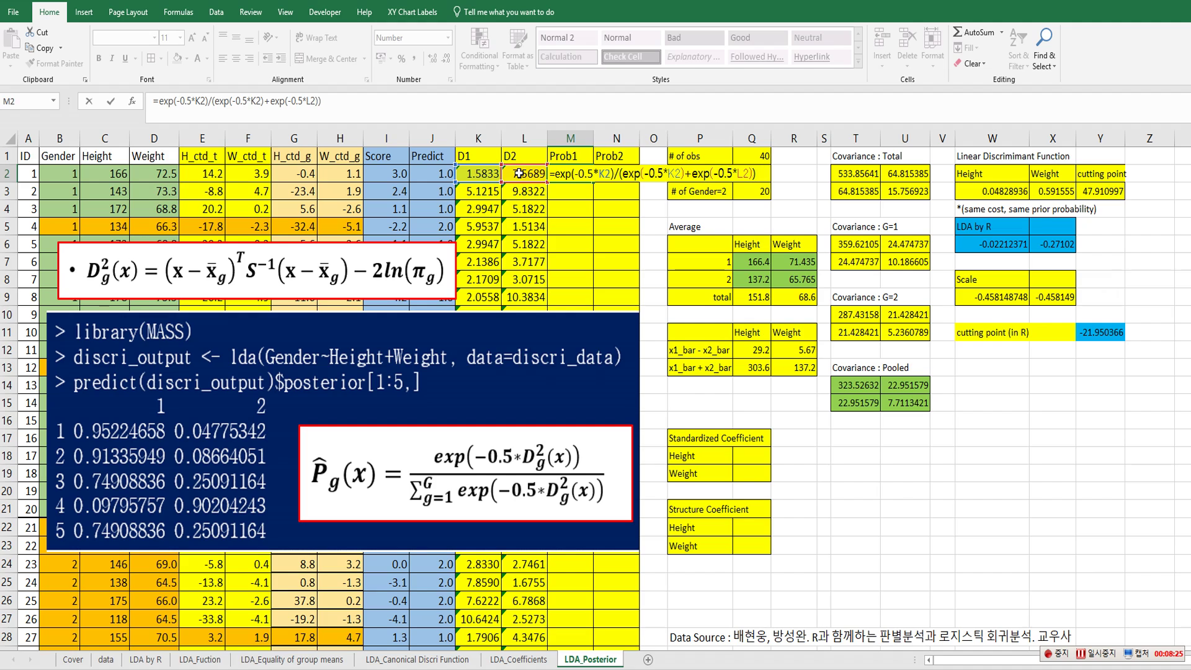
{"action": "type", "text": ")"}
{"action": "key", "text": "Return"}
Increase the decimal places of M2 until Prob1 shows 0.95225.
{"action": "key", "text": "Up"}
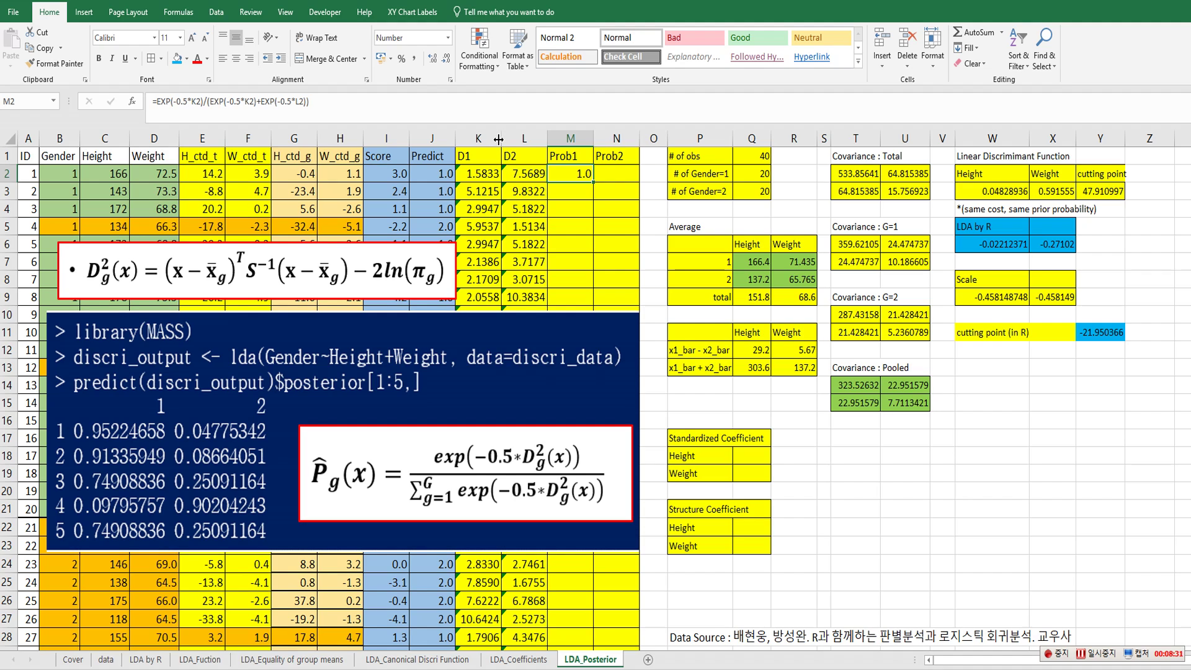
{"action": "left_click", "coordinate": [433, 59]}
{"action": "left_click", "coordinate": [433, 58]}
{"action": "left_click", "coordinate": [433, 60]}
{"action": "left_click", "coordinate": [432, 59]}
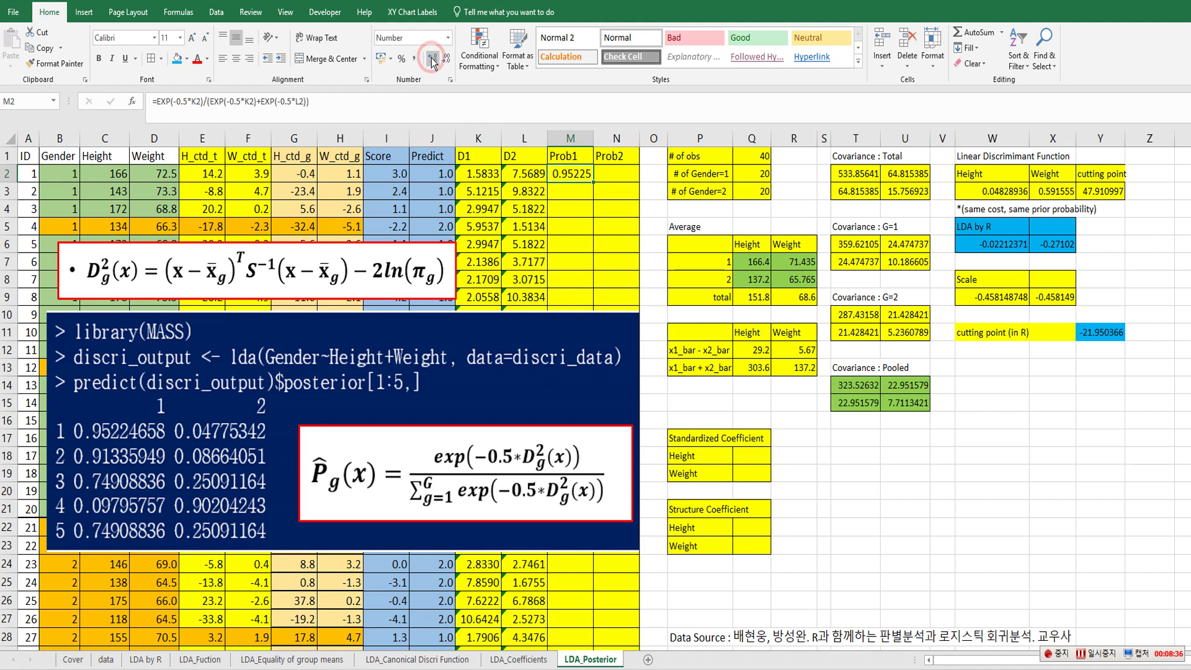
Enter the Prob2 formula =exp(-0.5*L2)/(exp(-0.5*K2)+exp(-0.5*L2)) in N2.
{"action": "left_click", "coordinate": [614, 175]}
{"action": "type", "text": "="}
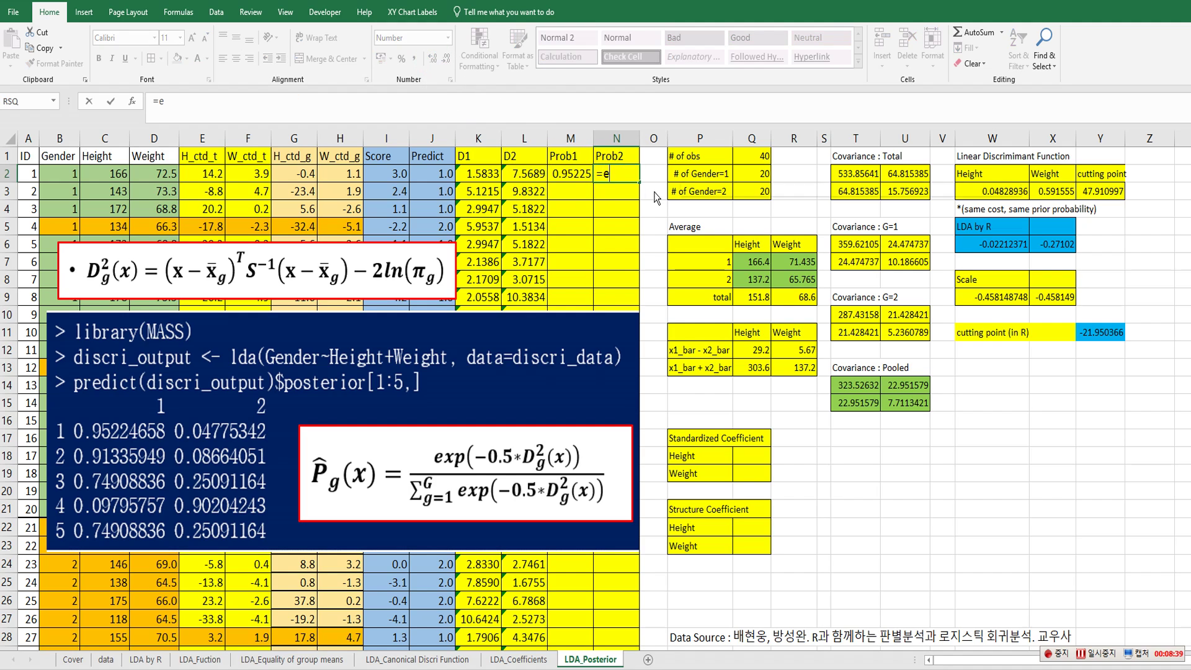
{"action": "type", "text": "exp("}
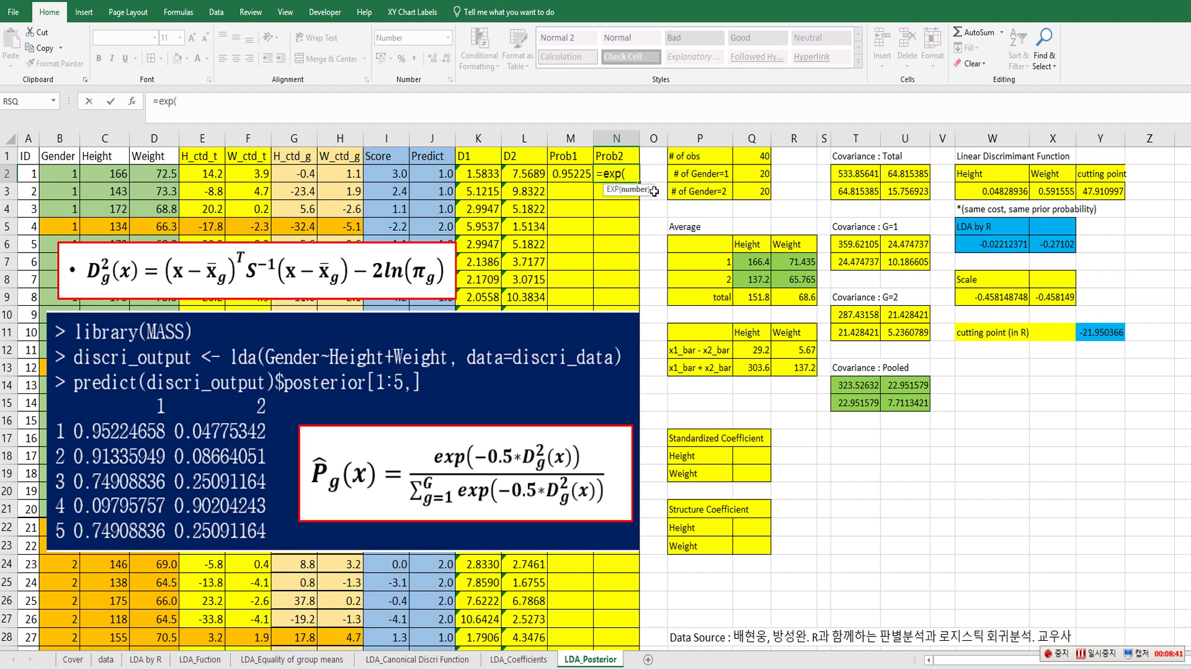
{"action": "type", "text": "-0.5*"}
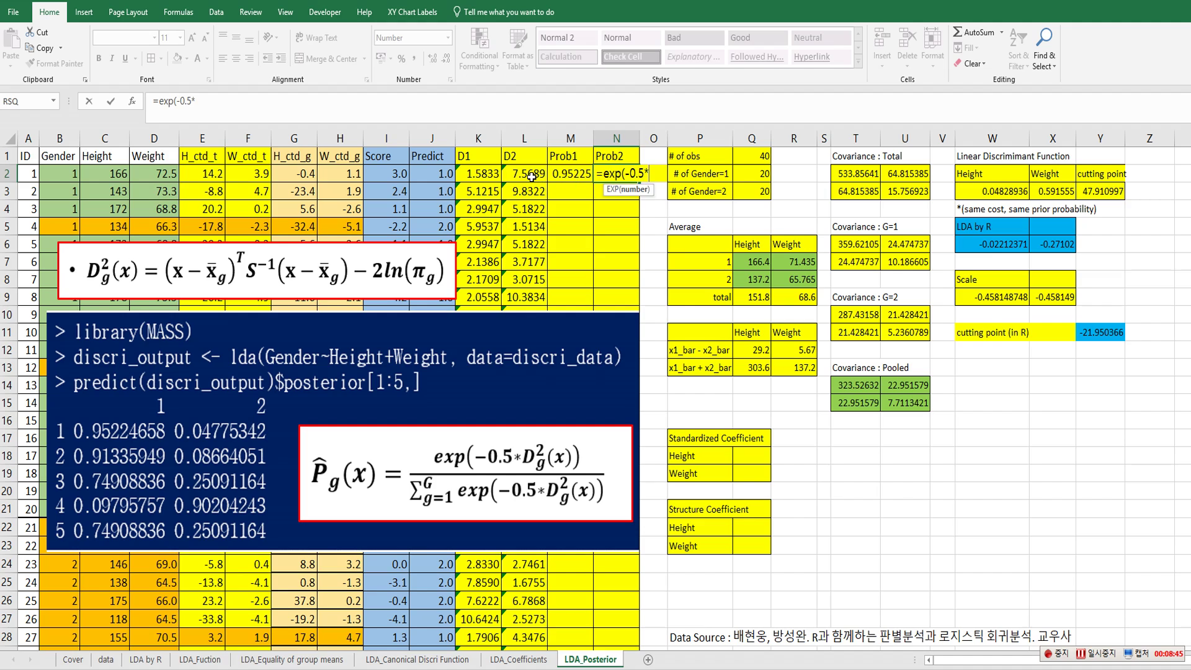
{"action": "left_click", "coordinate": [531, 177]}
{"action": "type", "text": ")/(e"}
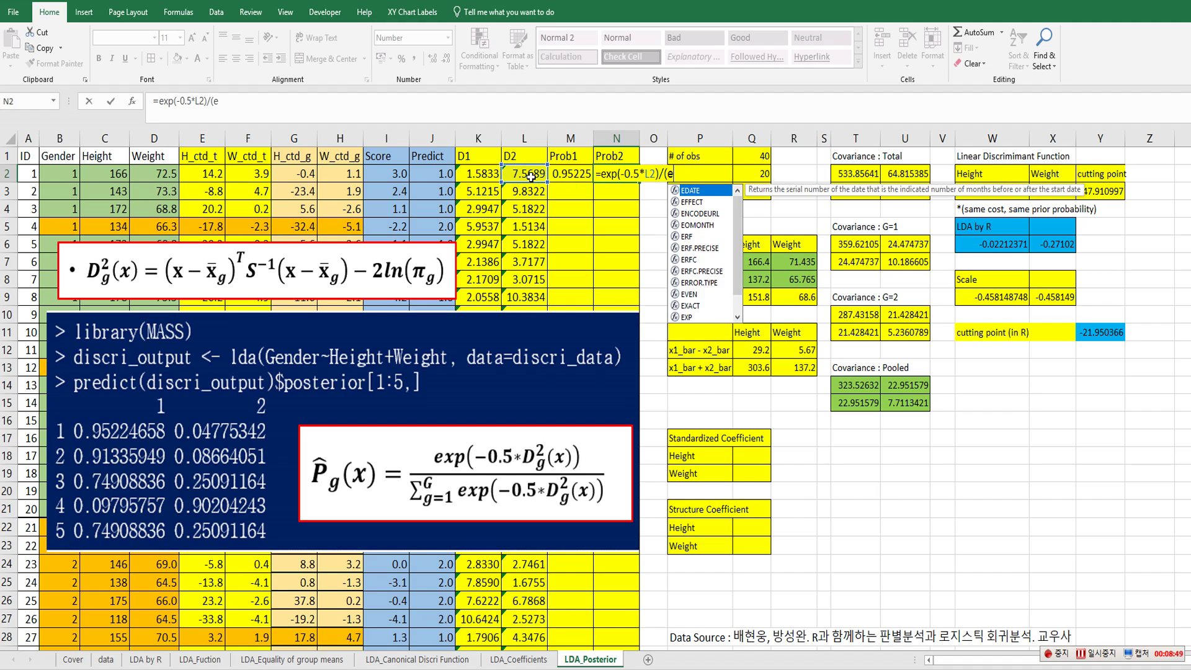
{"action": "type", "text": "xp(-0.5*"}
{"action": "left_click", "coordinate": [476, 173]}
{"action": "type", "text": ")+exp(-"}
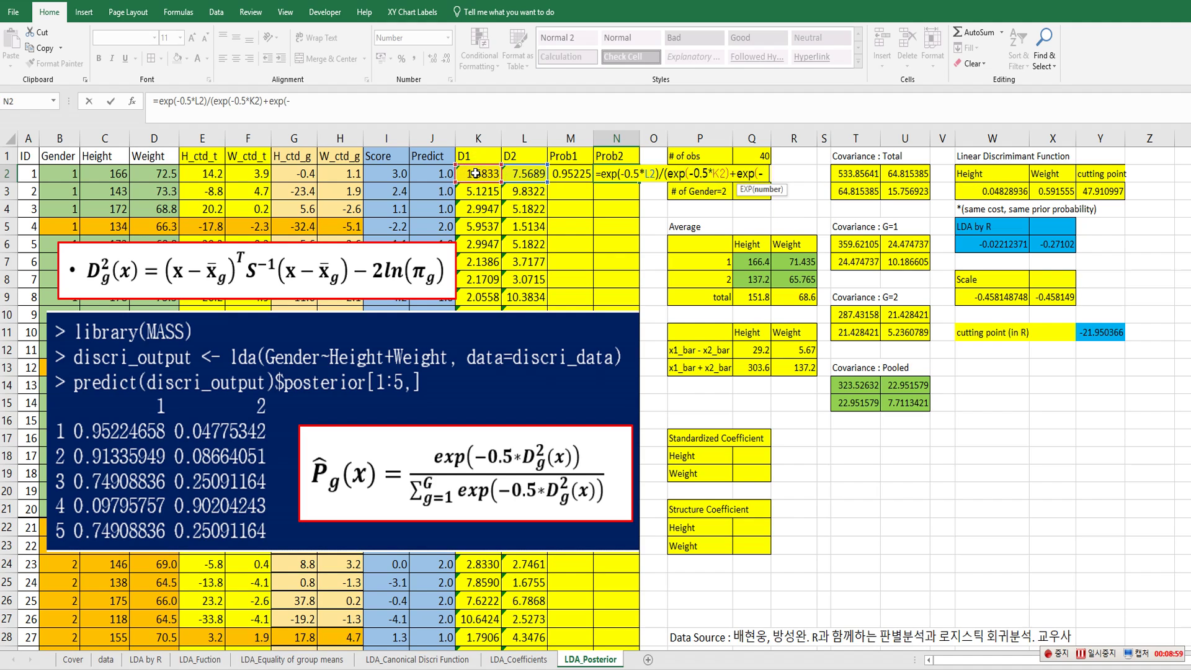
{"action": "type", "text": "0.5*"}
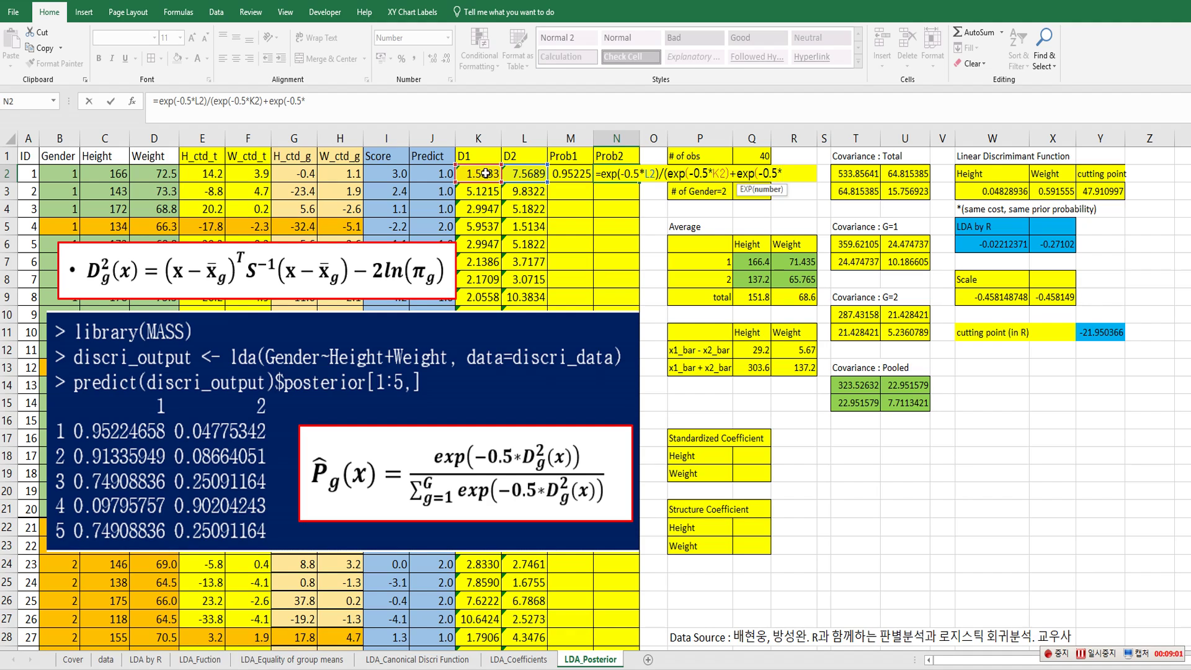
{"action": "left_click", "coordinate": [524, 172]}
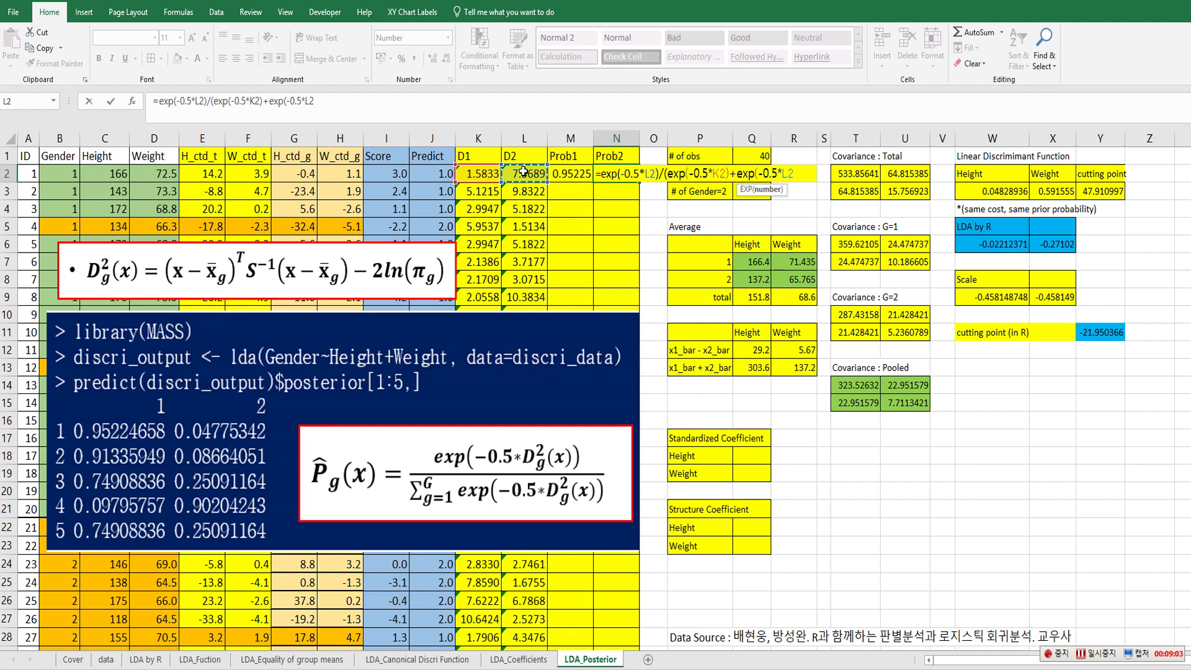
{"action": "type", "text": "))"}
{"action": "key", "text": "Return"}
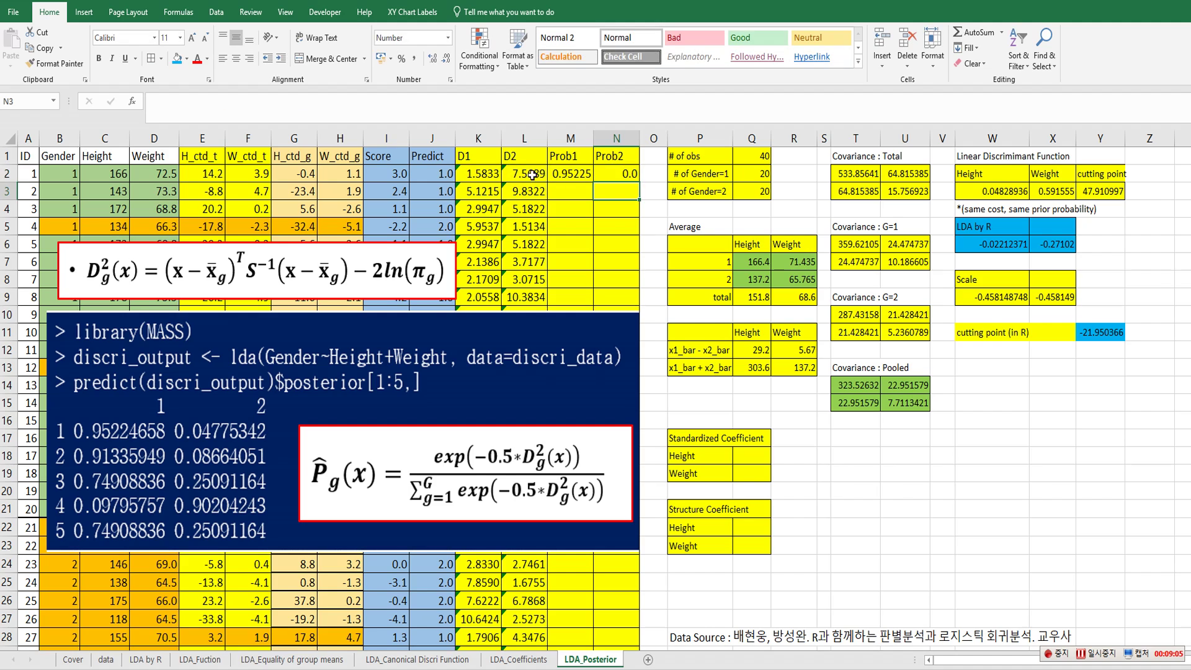
Add three decimal places to N2 and fill the M2:N2 probability formulas down for every observation.
{"action": "left_click", "coordinate": [608, 176]}
{"action": "left_click", "coordinate": [432, 58]}
{"action": "left_click", "coordinate": [433, 58]}
{"action": "left_click", "coordinate": [432, 58]}
{"action": "left_click_drag", "start_coordinate": [570, 174], "coordinate": [603, 174]}
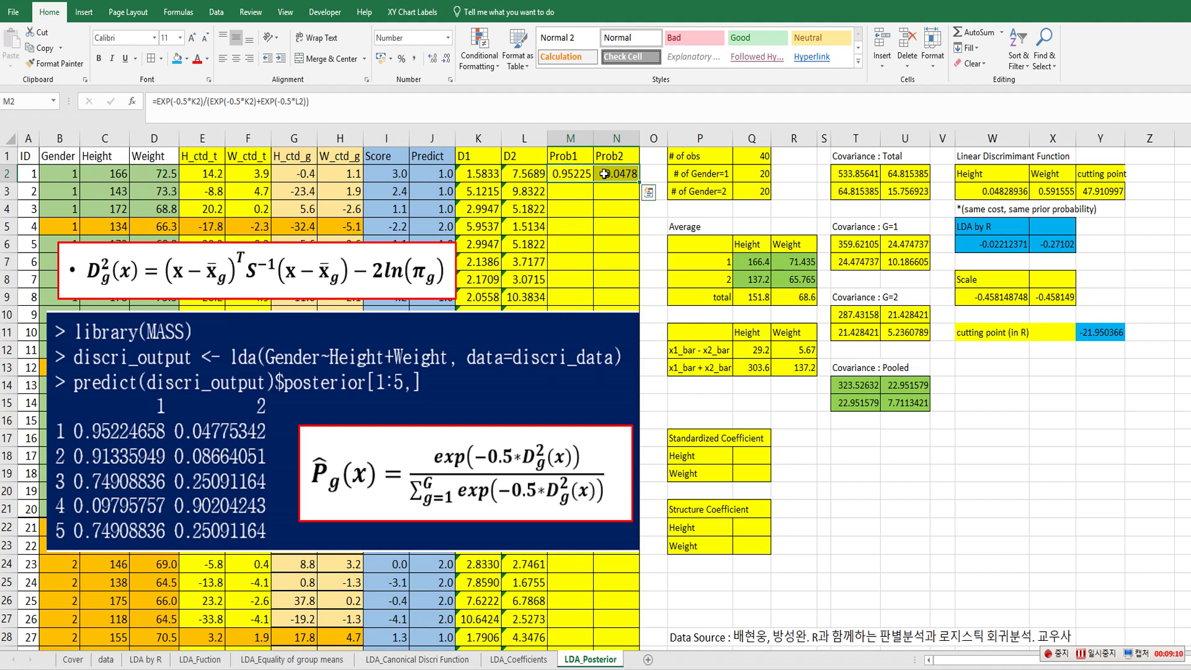
{"action": "double_click", "coordinate": [637, 182]}
Nudge the R output picture slightly right and check the copied Prob1 formulas in M4, M2 and M8.
{"action": "left_click", "coordinate": [586, 207]}
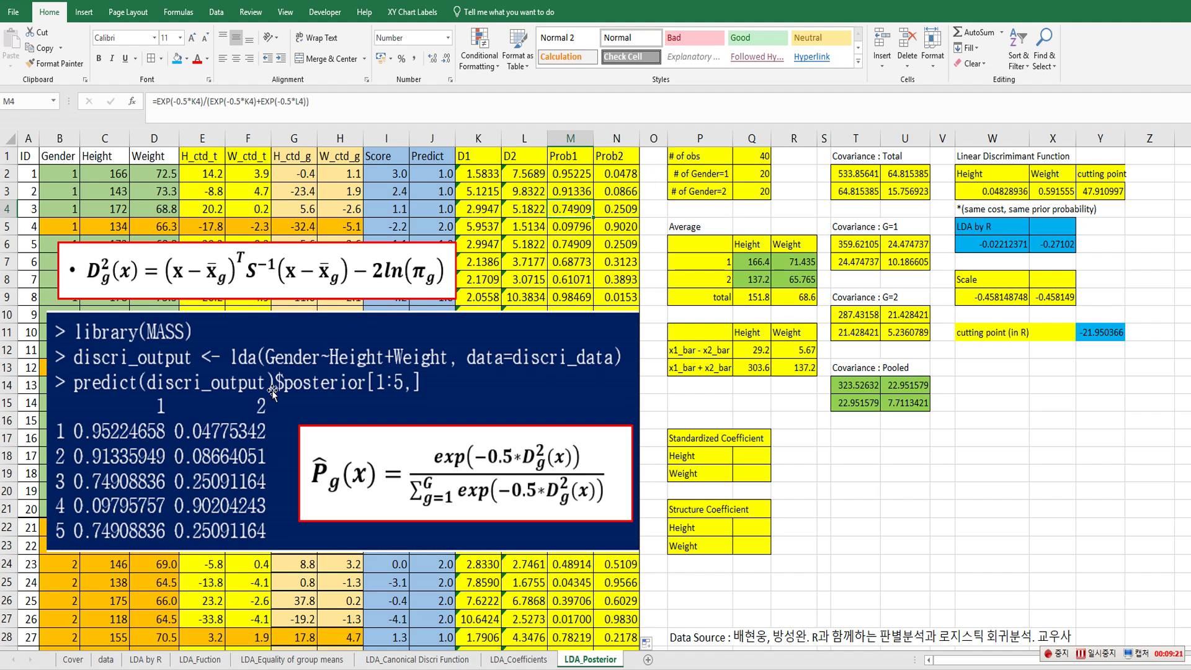
{"action": "left_click_drag", "start_coordinate": [258, 403], "coordinate": [273, 399]}
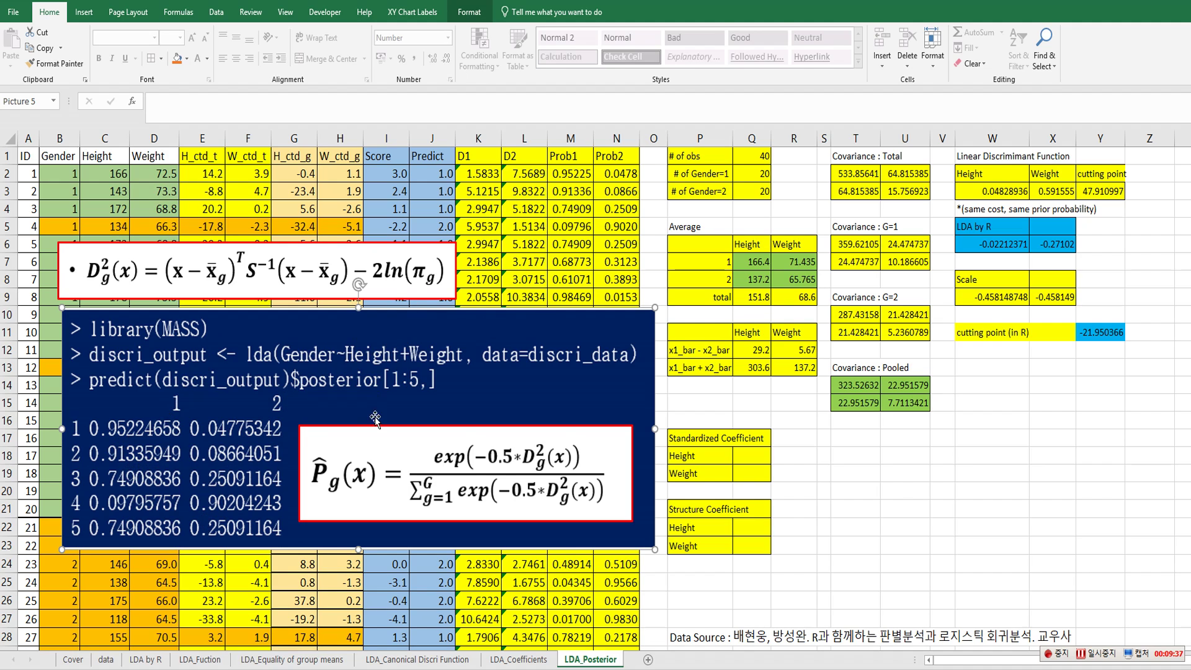
{"action": "left_click", "coordinate": [578, 175]}
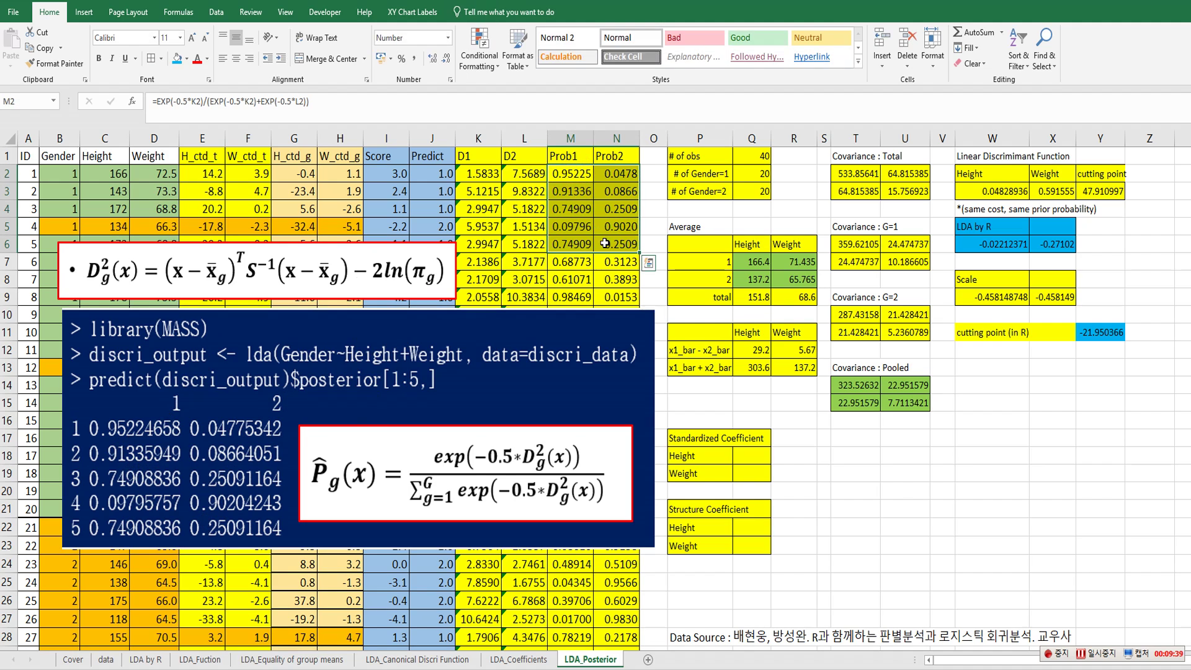
{"action": "left_click", "coordinate": [583, 278]}
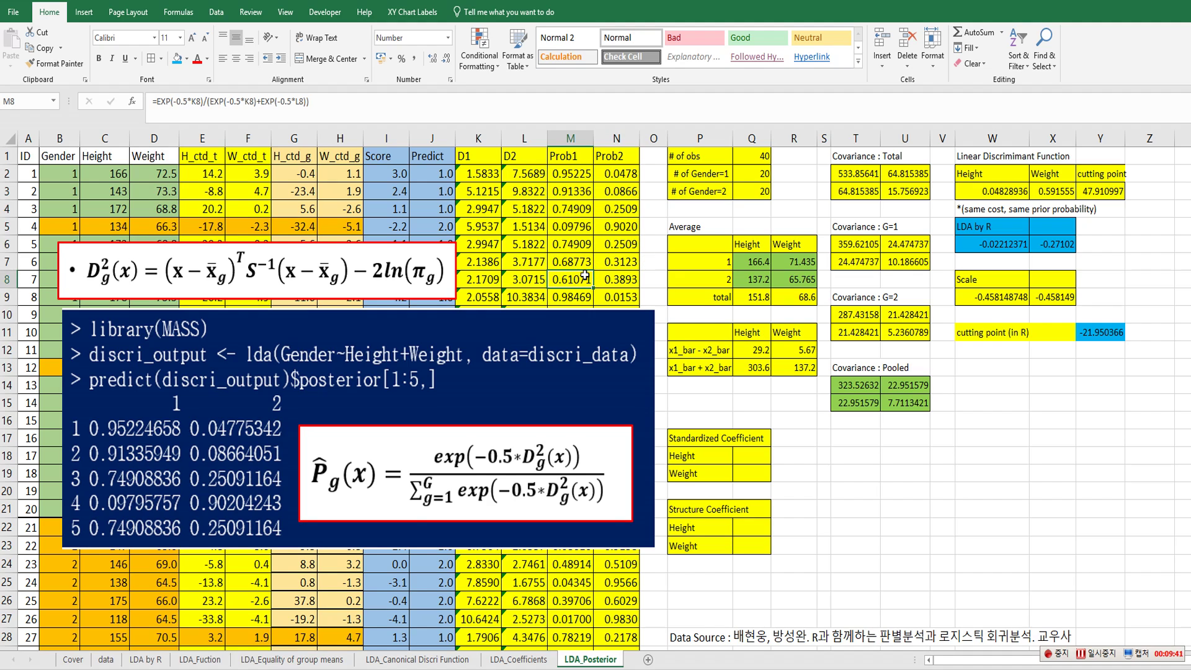
{"action": "left_click", "coordinate": [531, 660]}
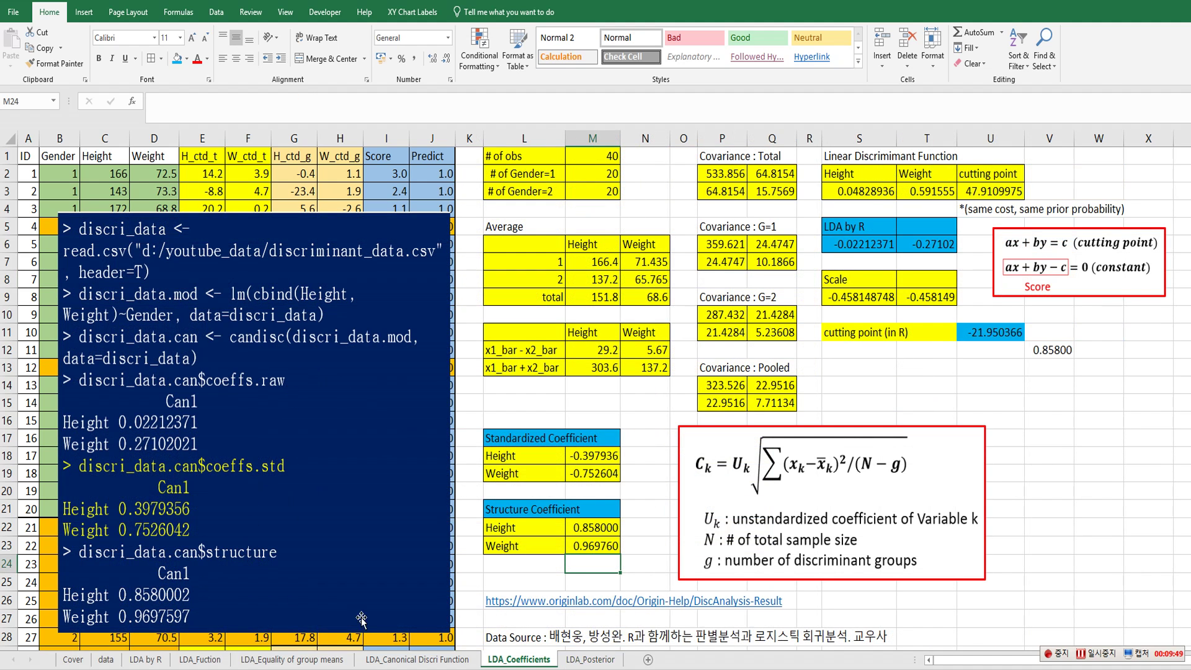
{"action": "left_click", "coordinate": [581, 662]}
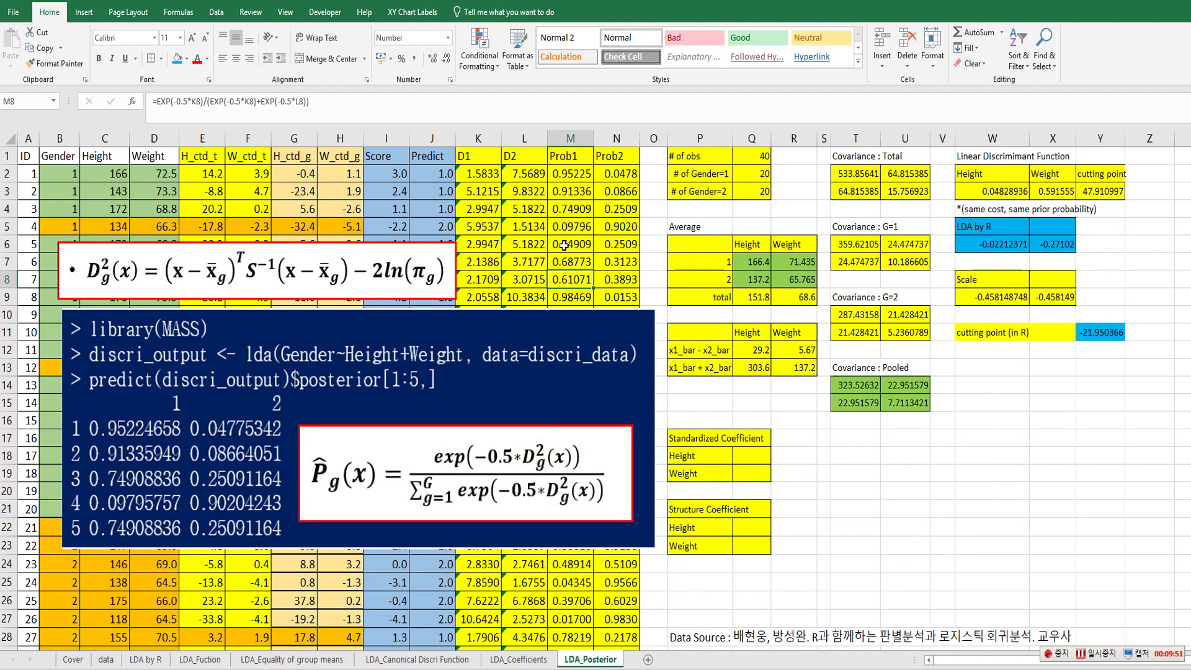